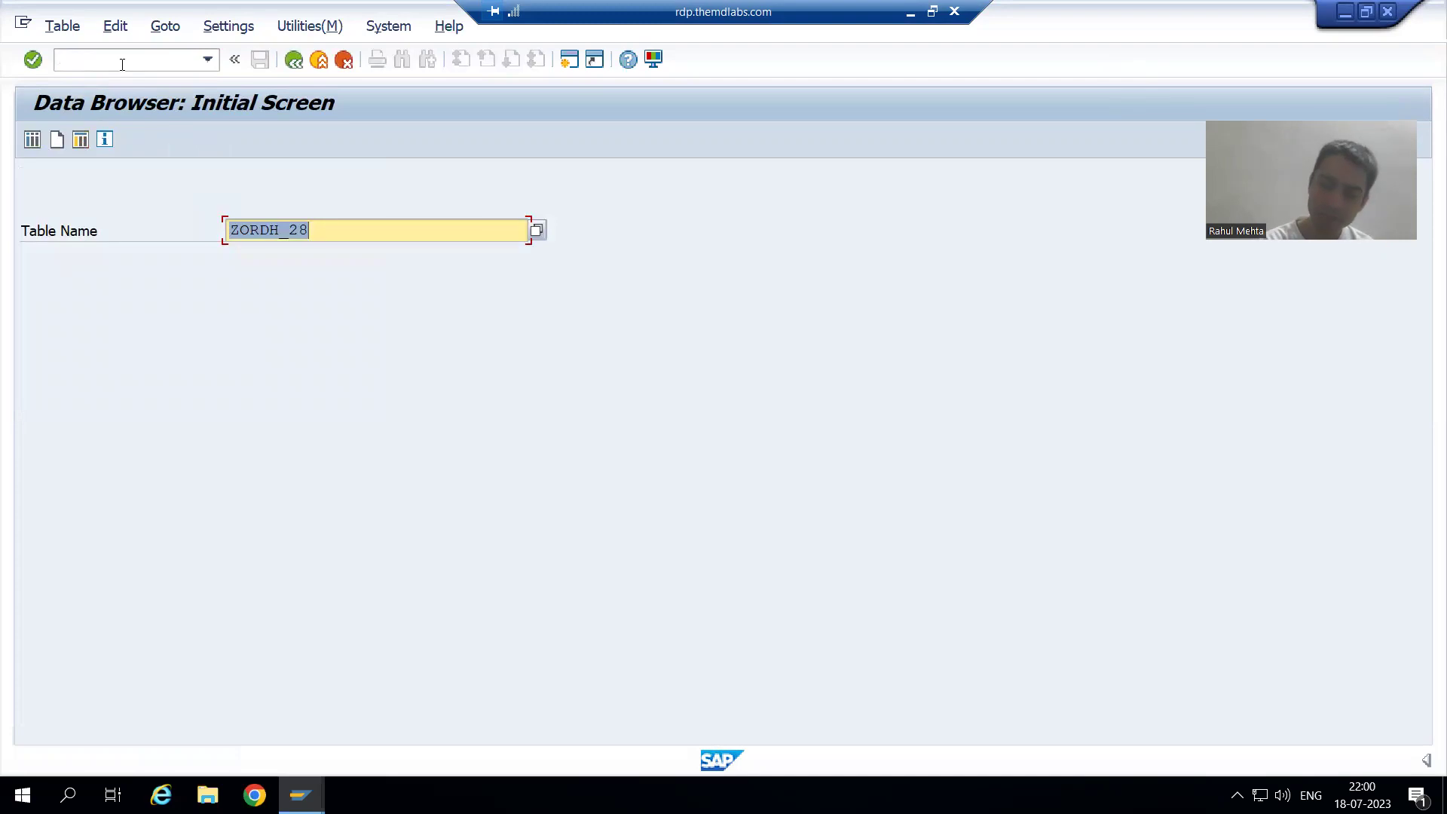
- Display all entries of table ZORDH_28, then return to its selection screen
{"action": "key", "text": "Return"}
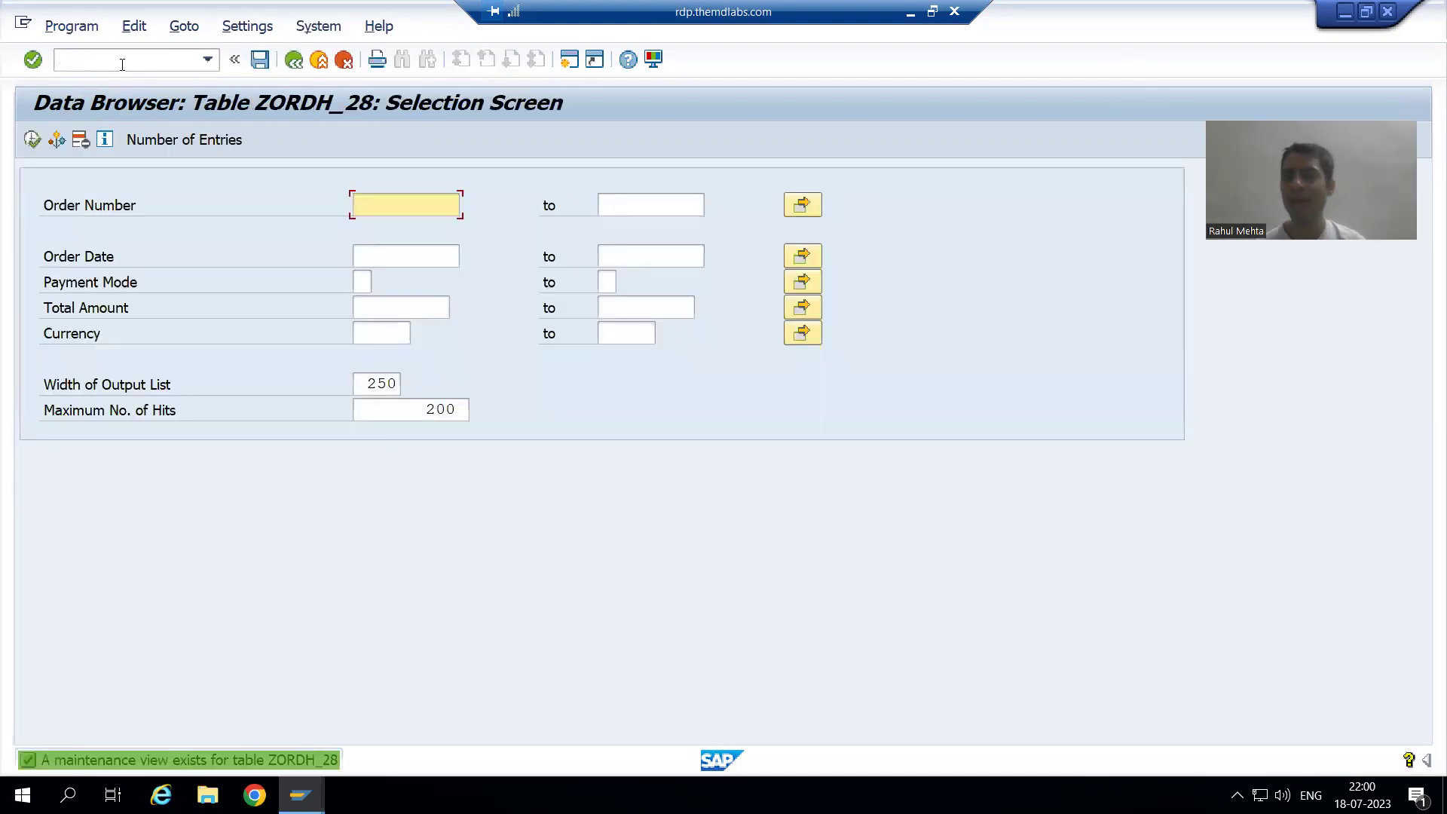
{"action": "left_click", "coordinate": [31, 140]}
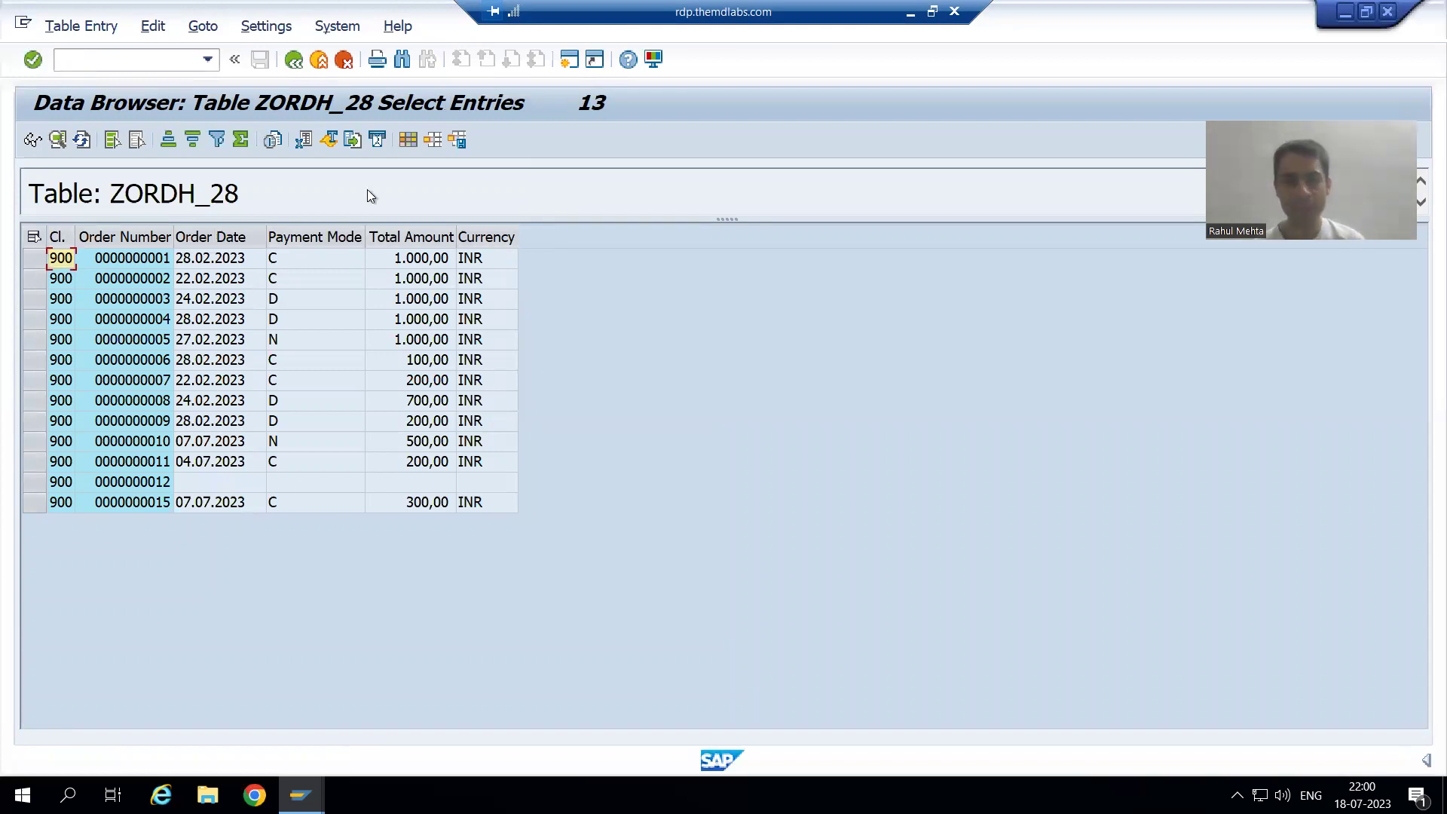
{"action": "left_click", "coordinate": [292, 61]}
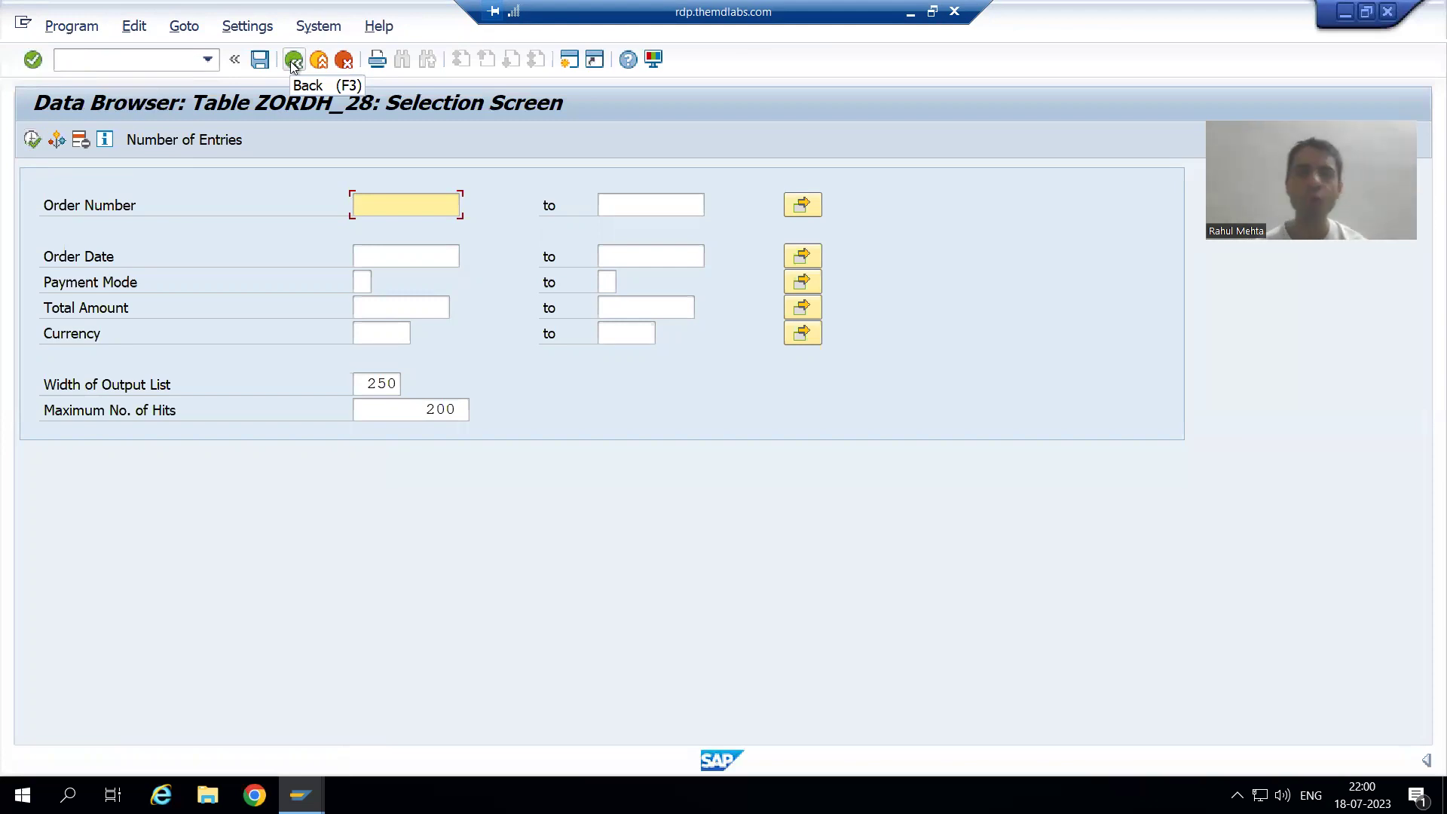
- Limit the output columns for ZORDH_28 to ONO (Order Number) and PM (Payment Mode), and display the entries
{"action": "left_click", "coordinate": [261, 32]}
{"action": "mouse_move", "coordinate": [283, 54]}
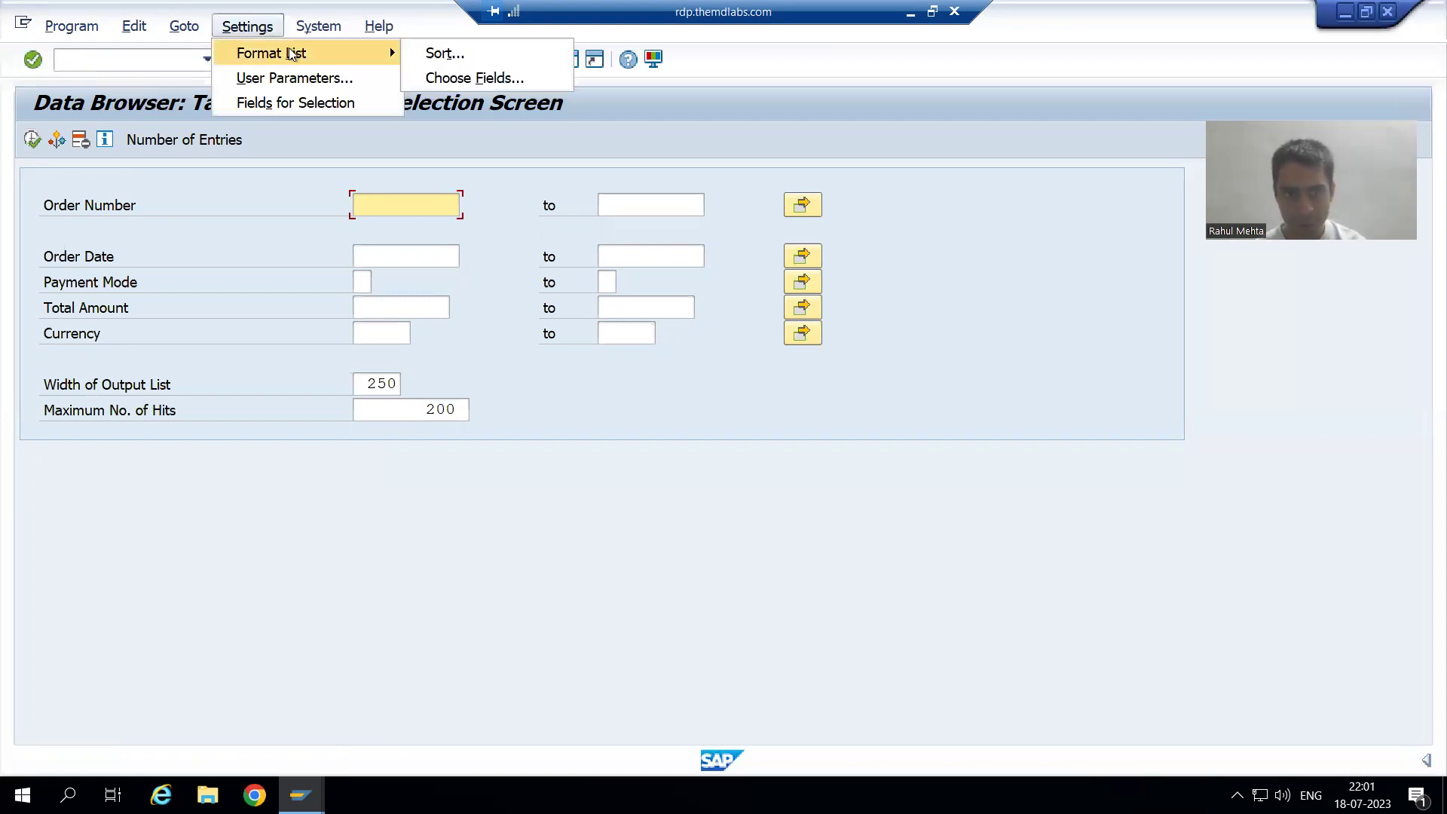
{"action": "left_click", "coordinate": [443, 79]}
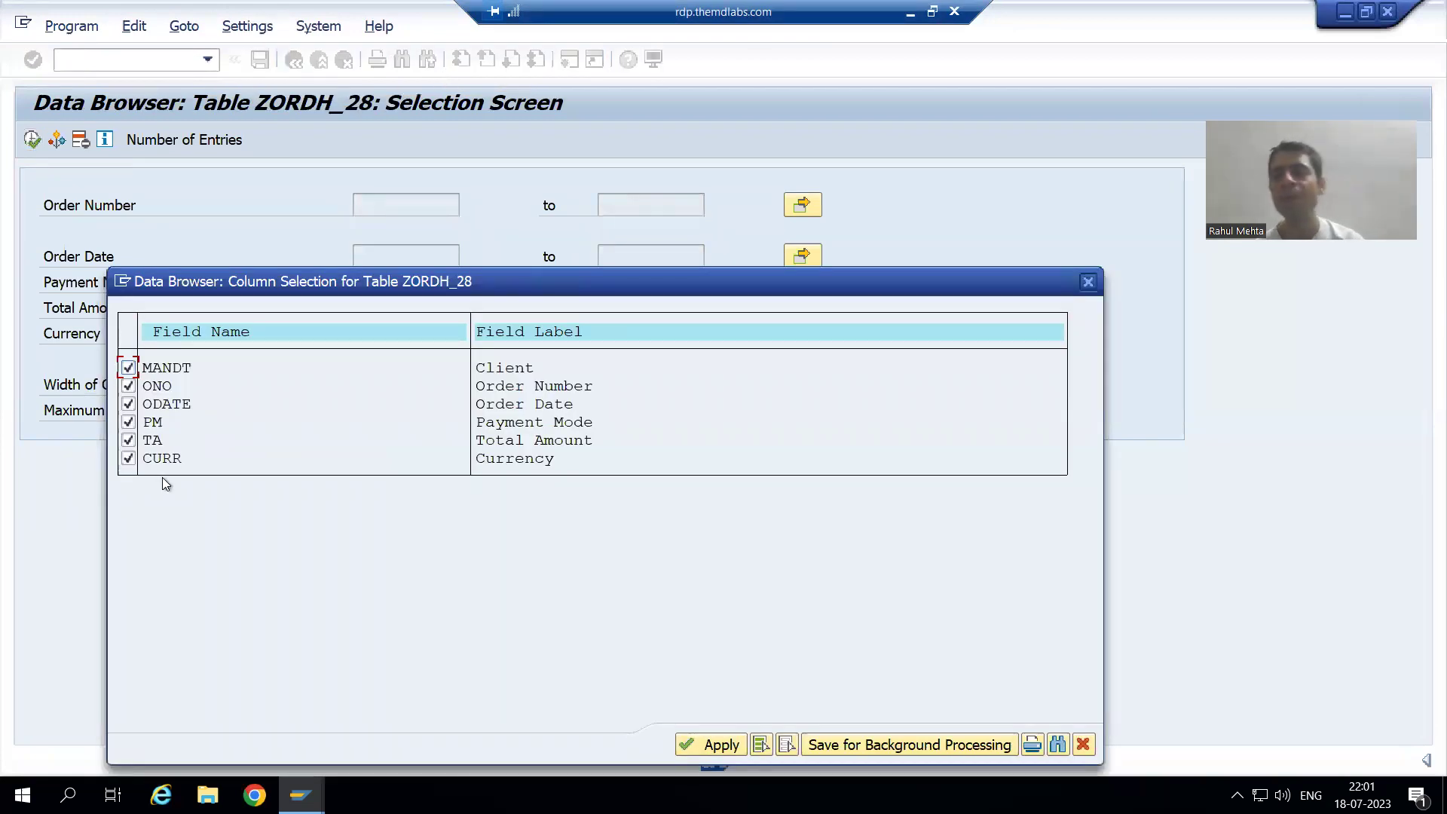
{"action": "left_click", "coordinate": [786, 745]}
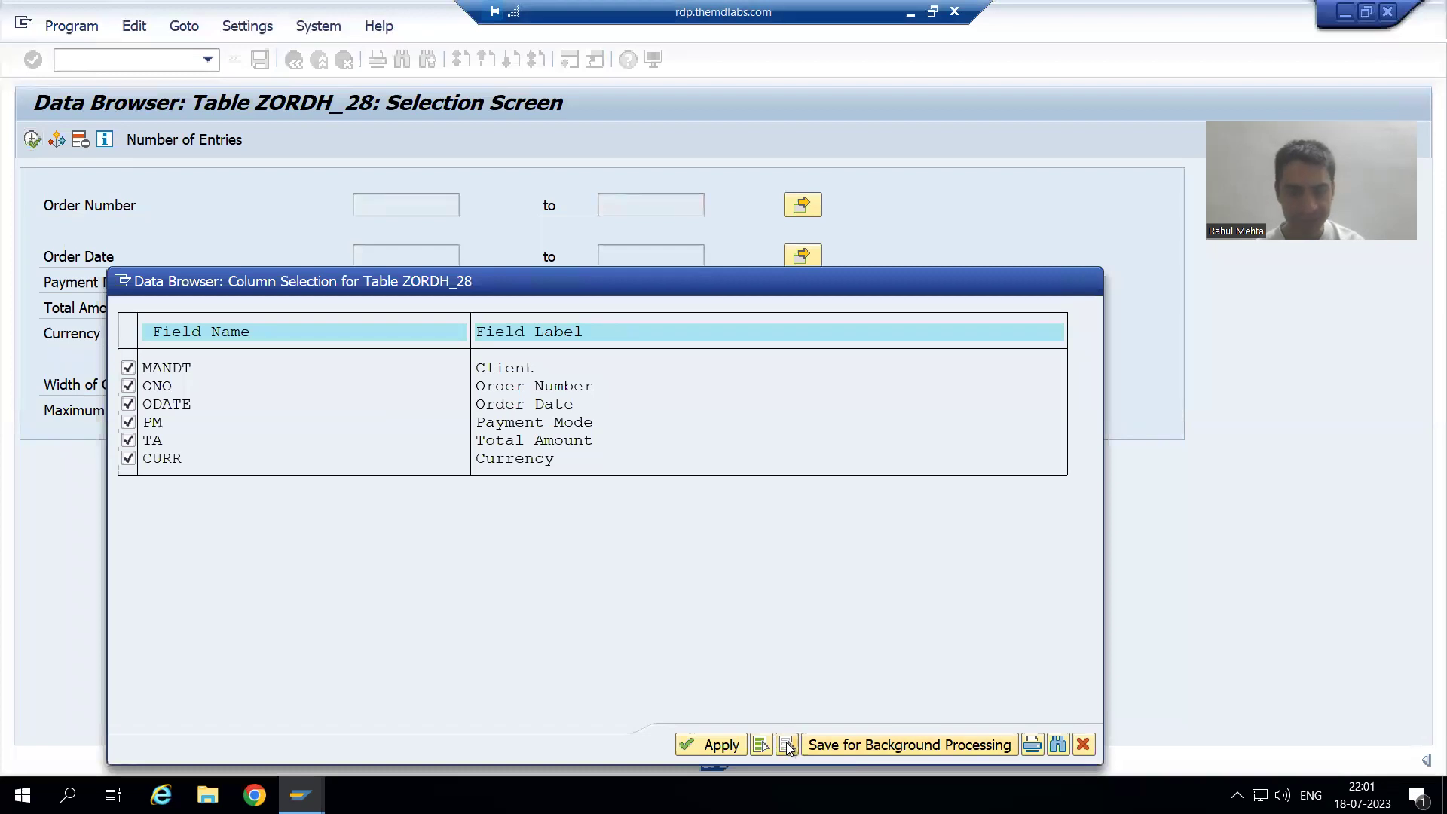
{"action": "left_click", "coordinate": [128, 386]}
{"action": "left_click", "coordinate": [128, 422]}
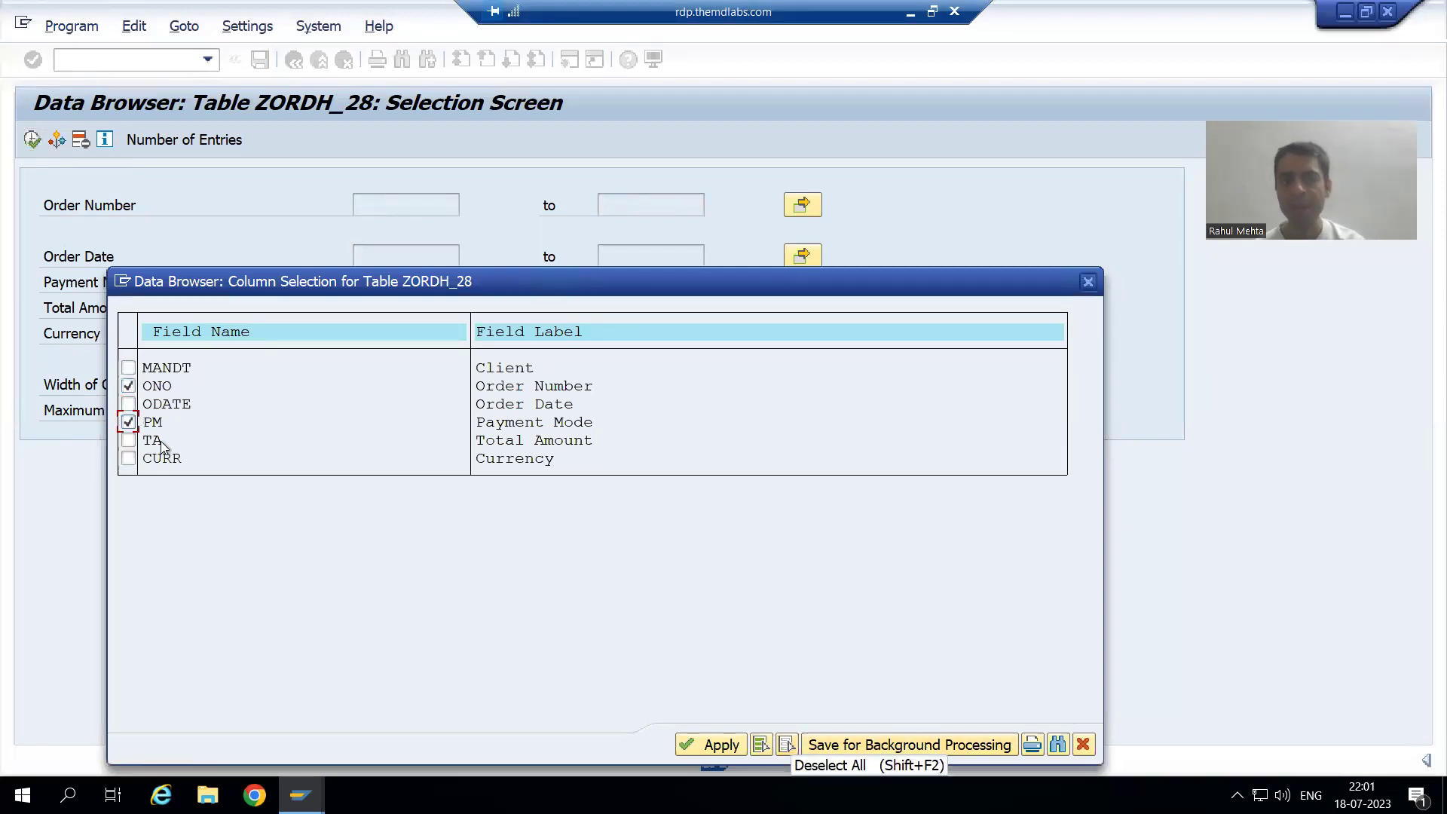
{"action": "left_click", "coordinate": [714, 744]}
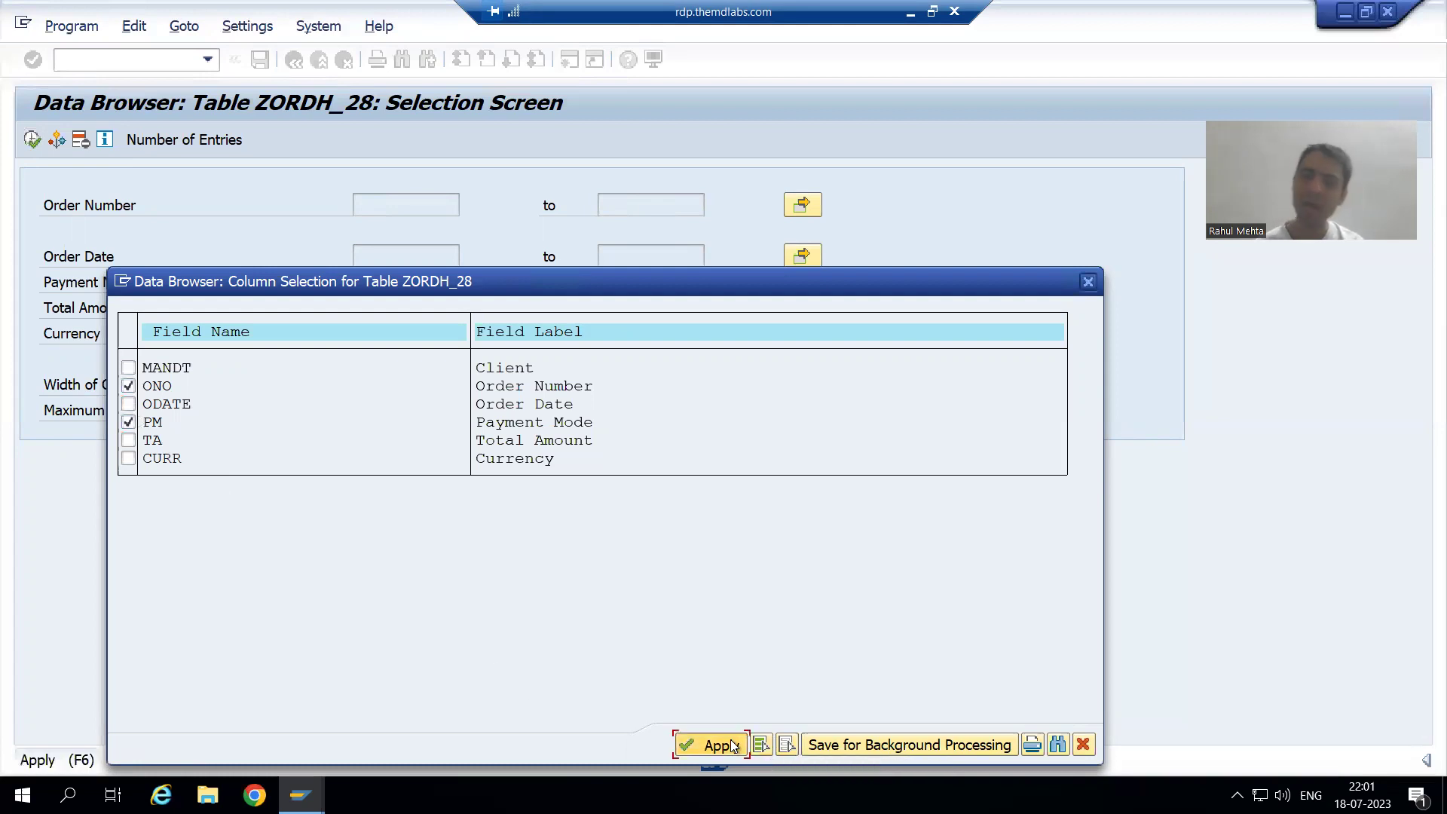
{"action": "left_click", "coordinate": [32, 140]}
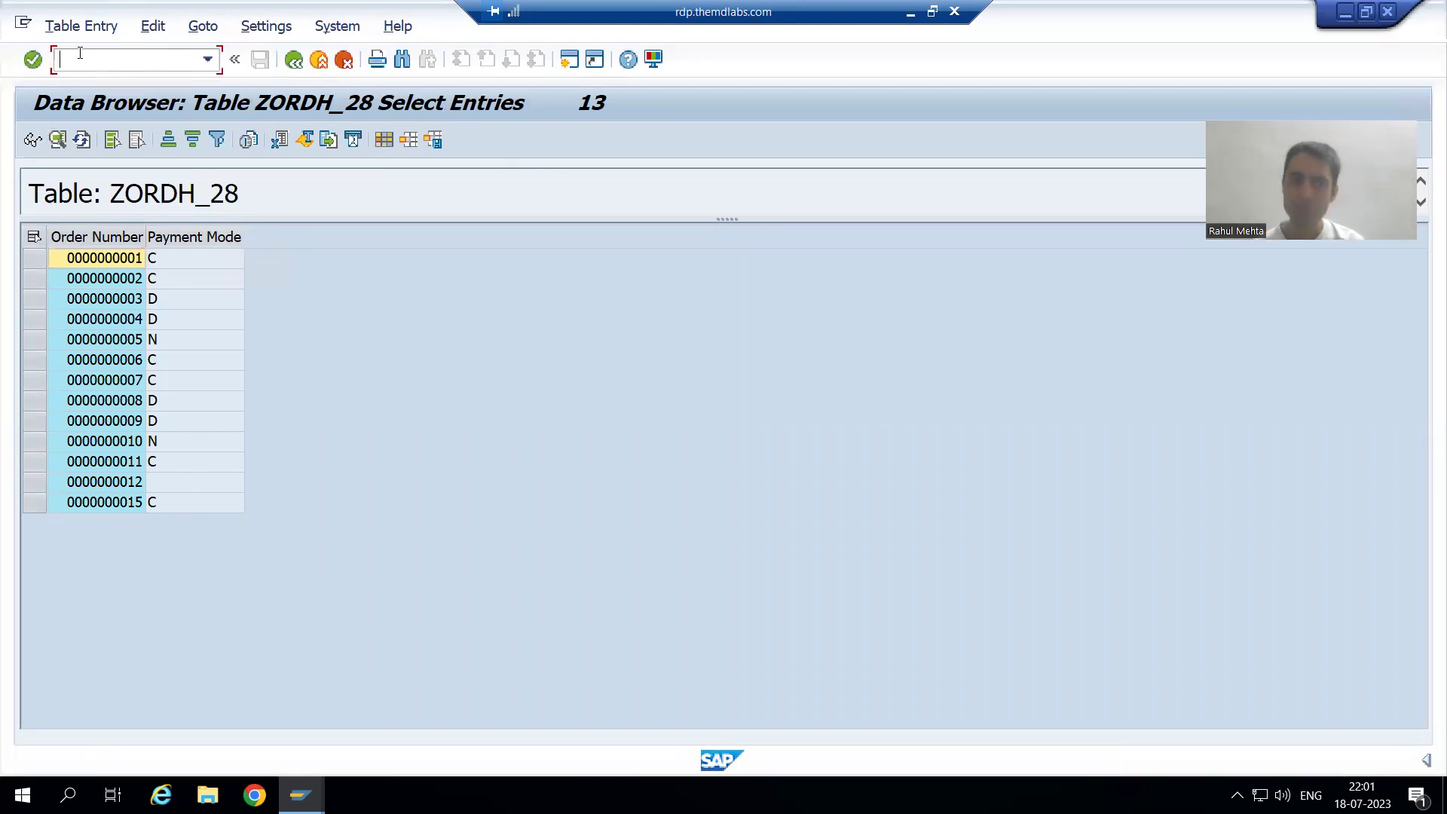
- Restart transaction SE16, display all entries of table ZORDH_28 again and go back to the selection screen
{"action": "type", "text": "/n"}
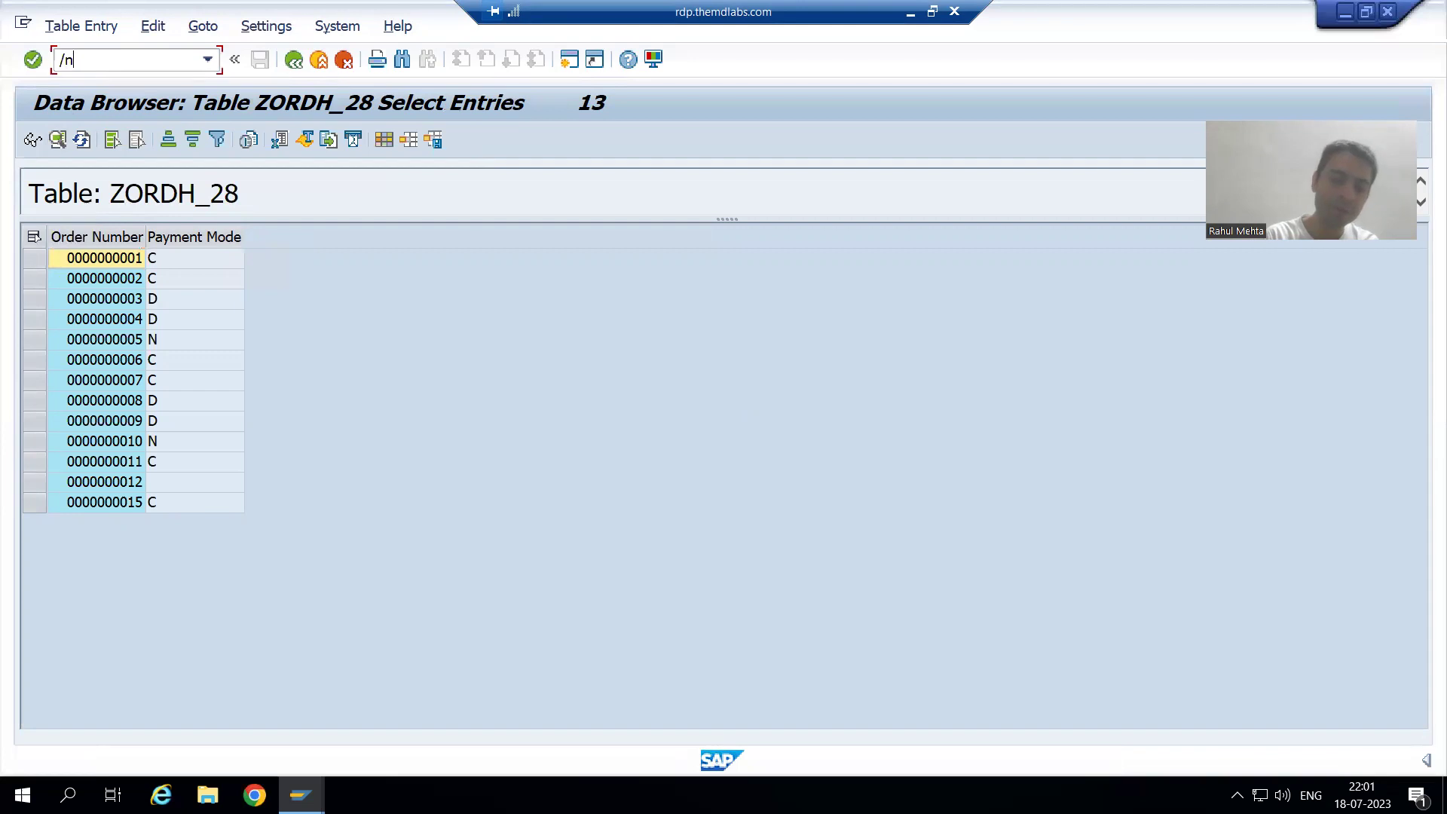
{"action": "type", "text": "se16"}
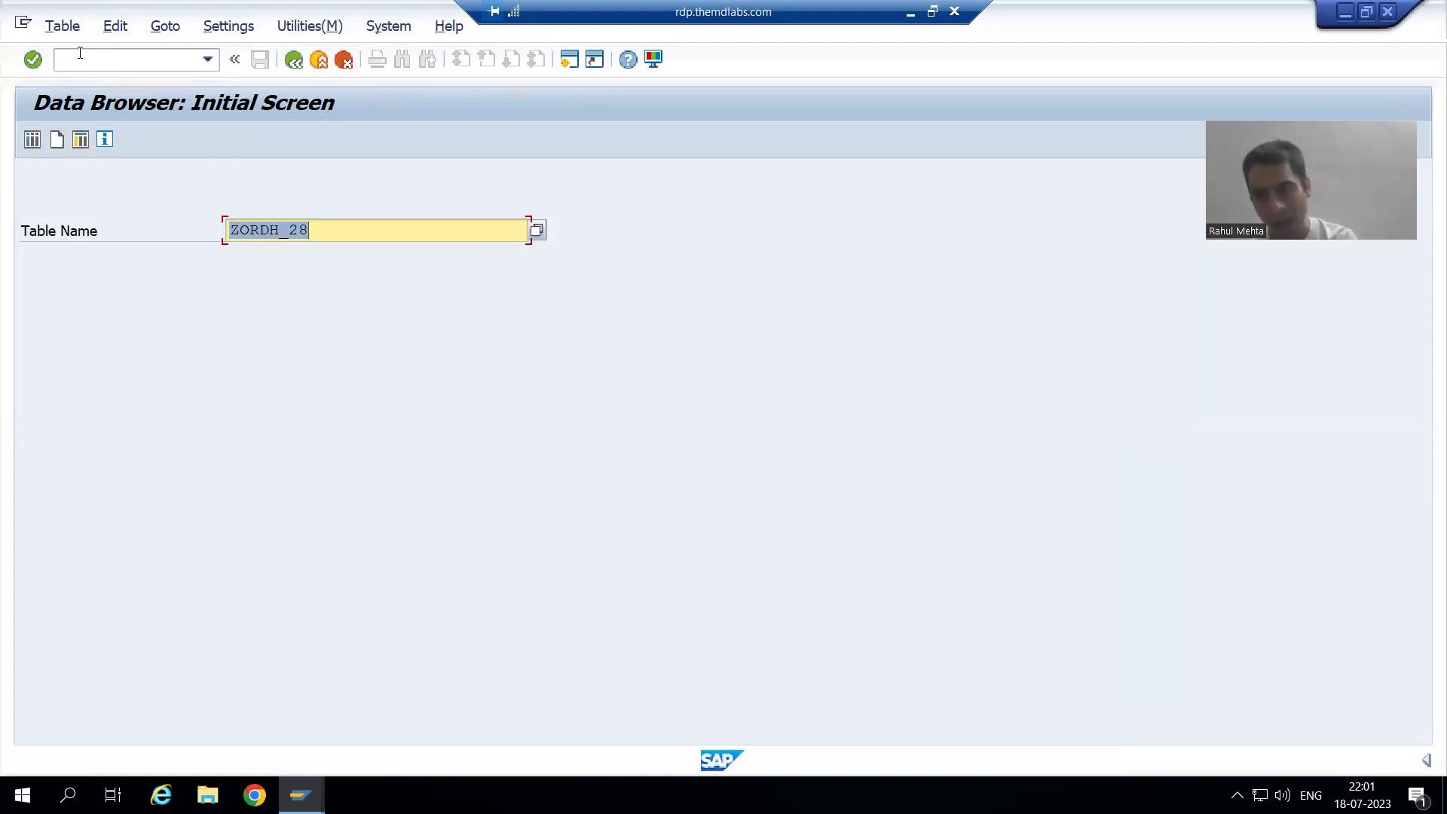
{"action": "key", "text": "Return"}
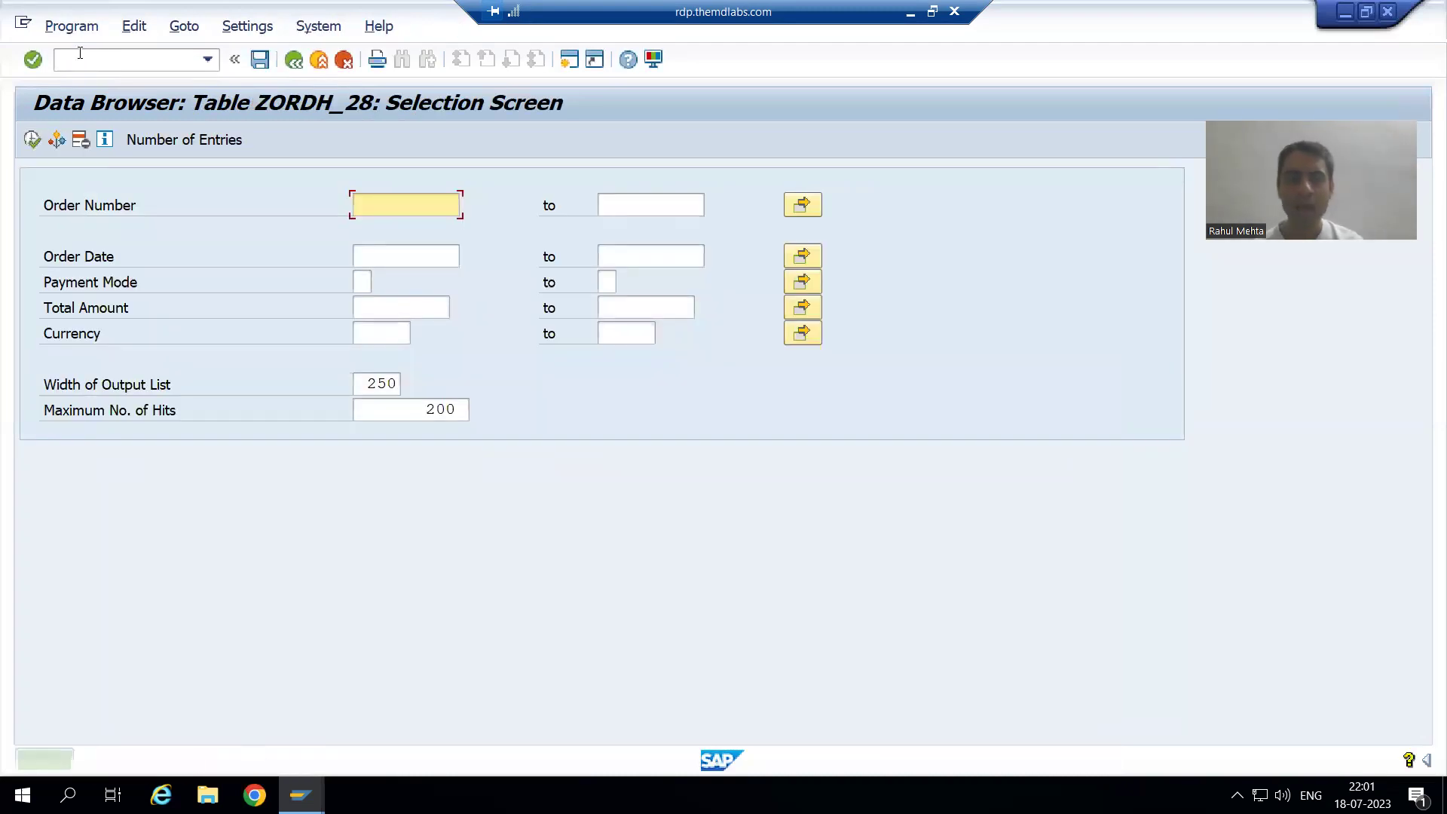
{"action": "left_click", "coordinate": [34, 141]}
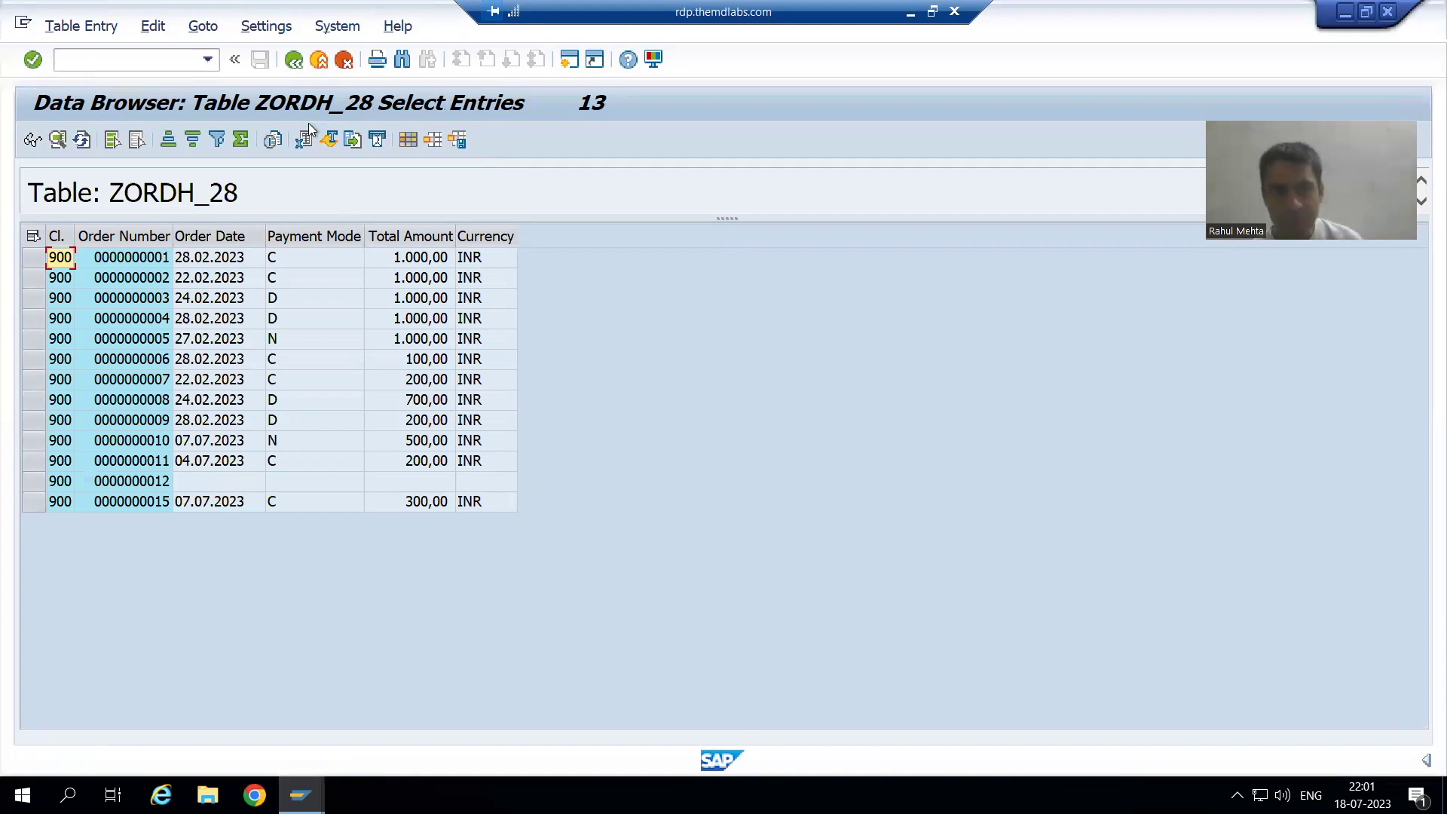
{"action": "left_click", "coordinate": [294, 60]}
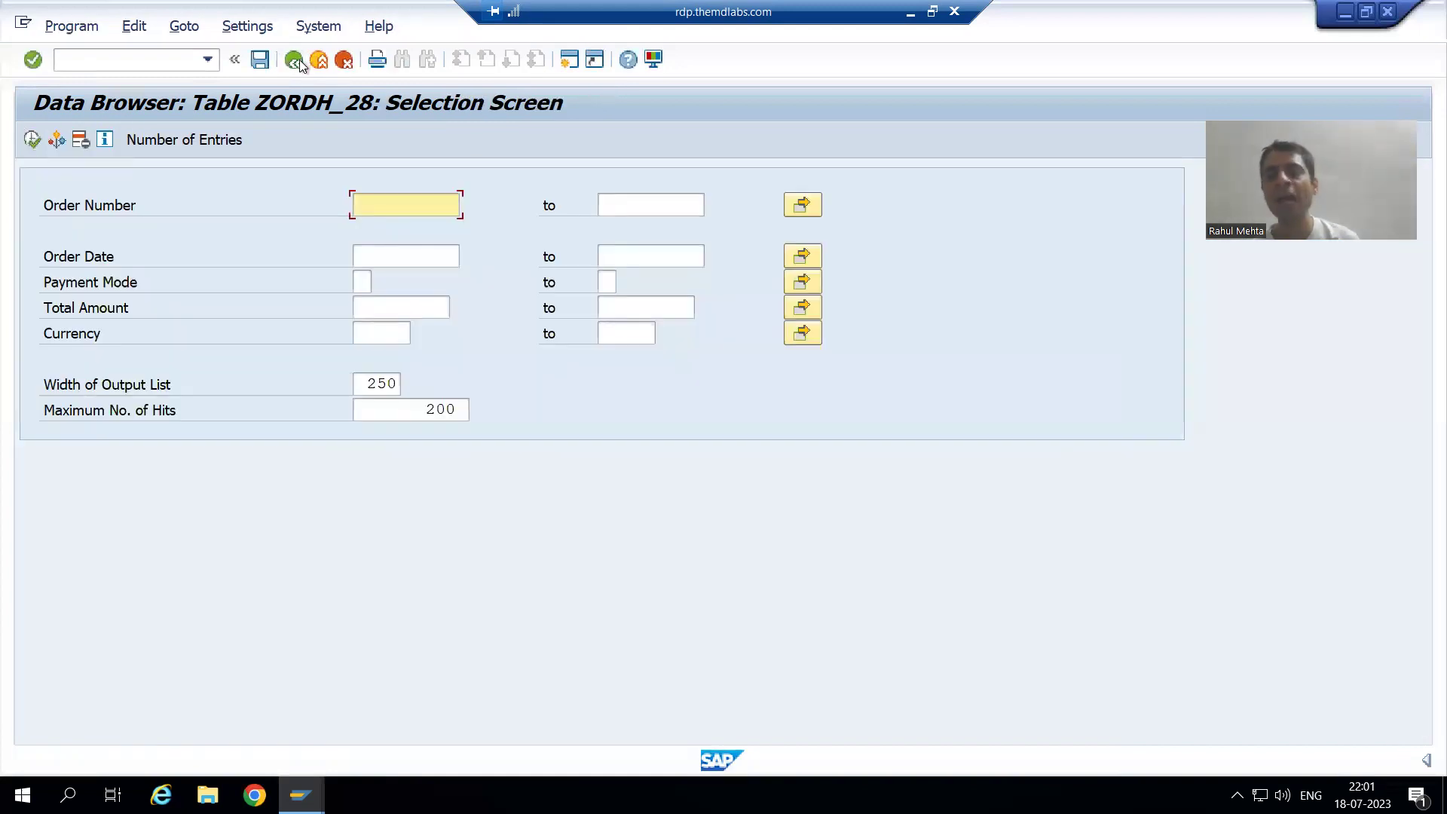
- Choose only the fields ONO and PM for the ZORDH_28 output list and run the selection
{"action": "left_click", "coordinate": [238, 30]}
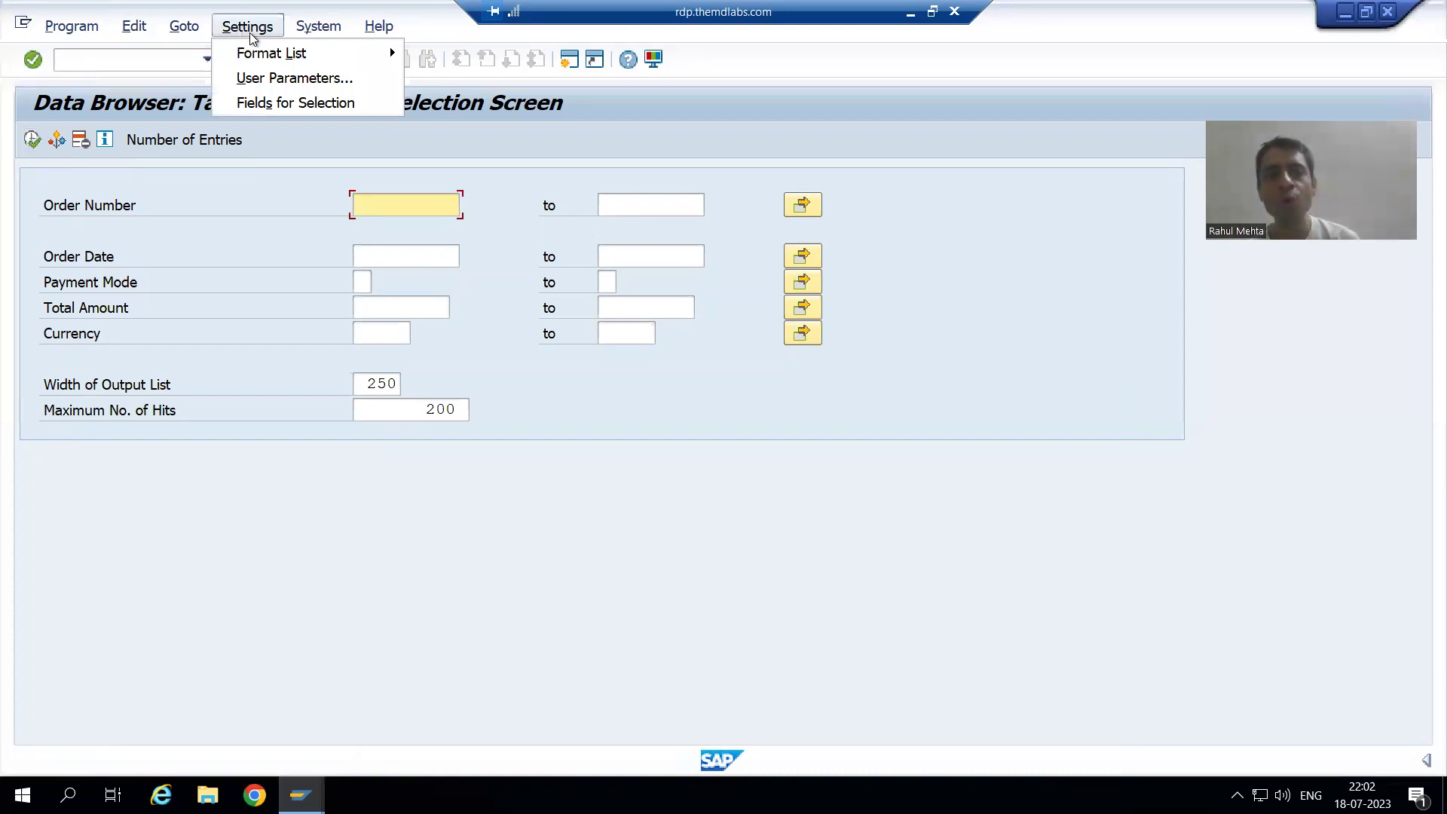
{"action": "mouse_move", "coordinate": [258, 54]}
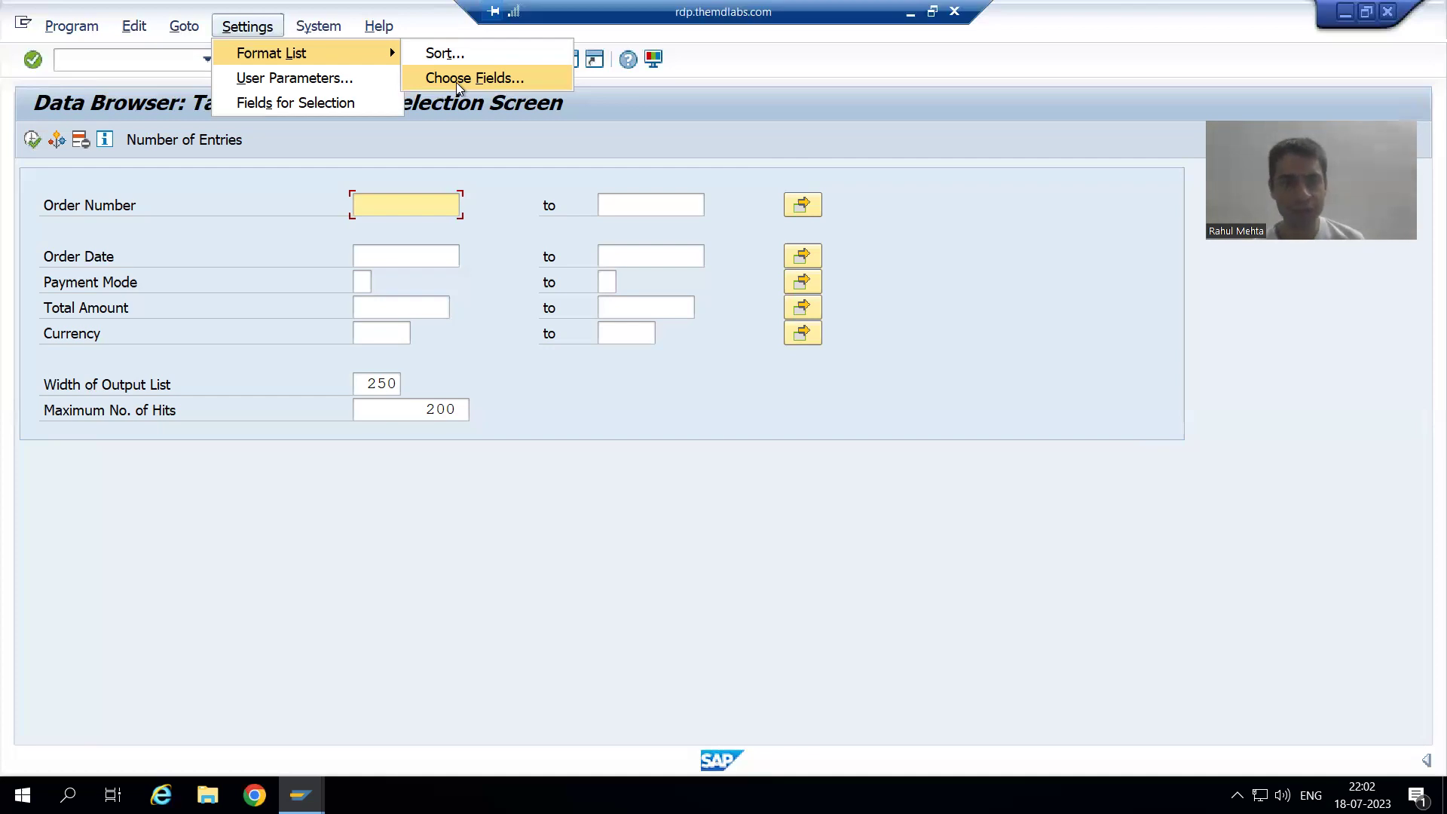
{"action": "left_click", "coordinate": [456, 79]}
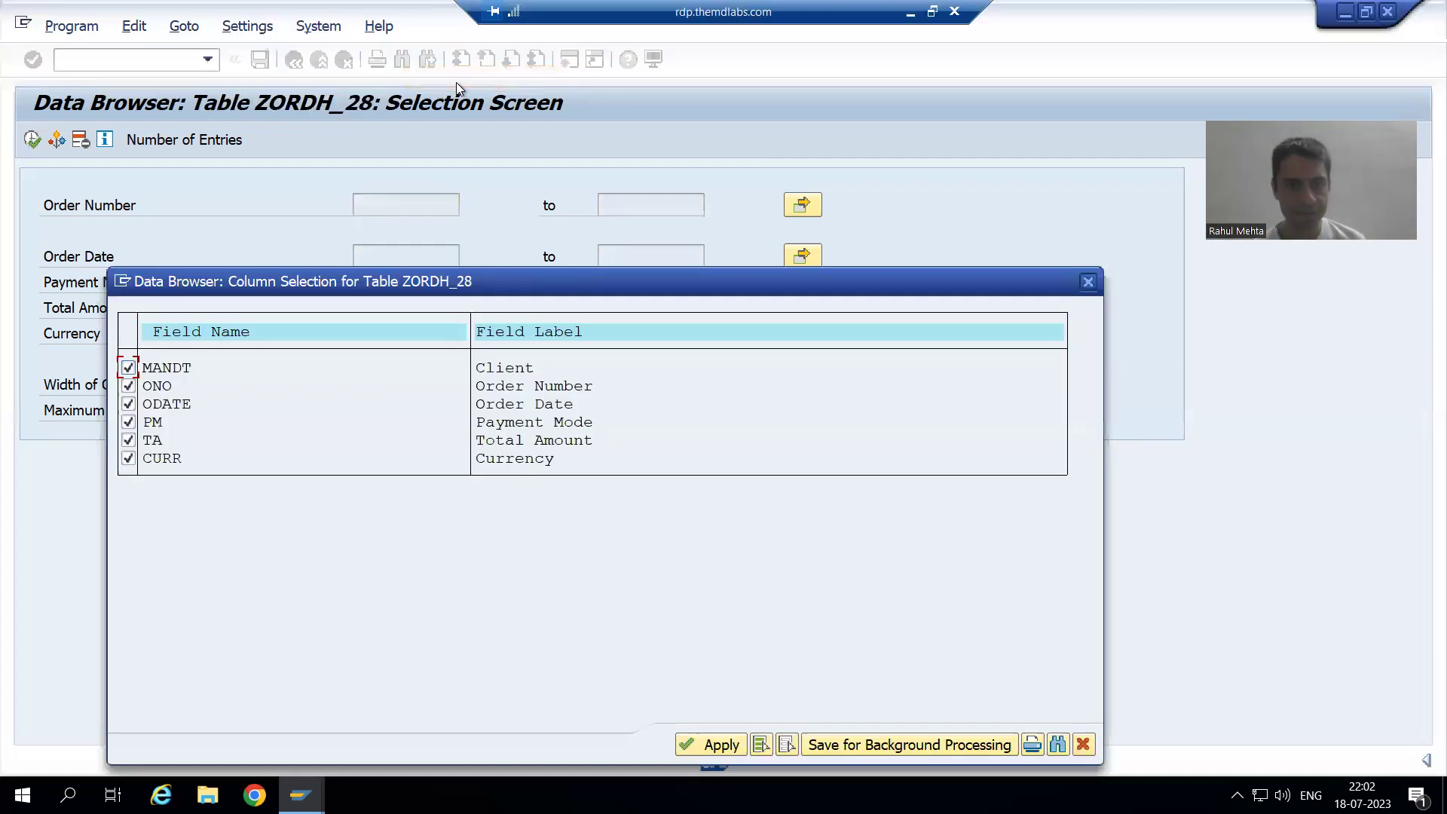
{"action": "left_click", "coordinate": [785, 745]}
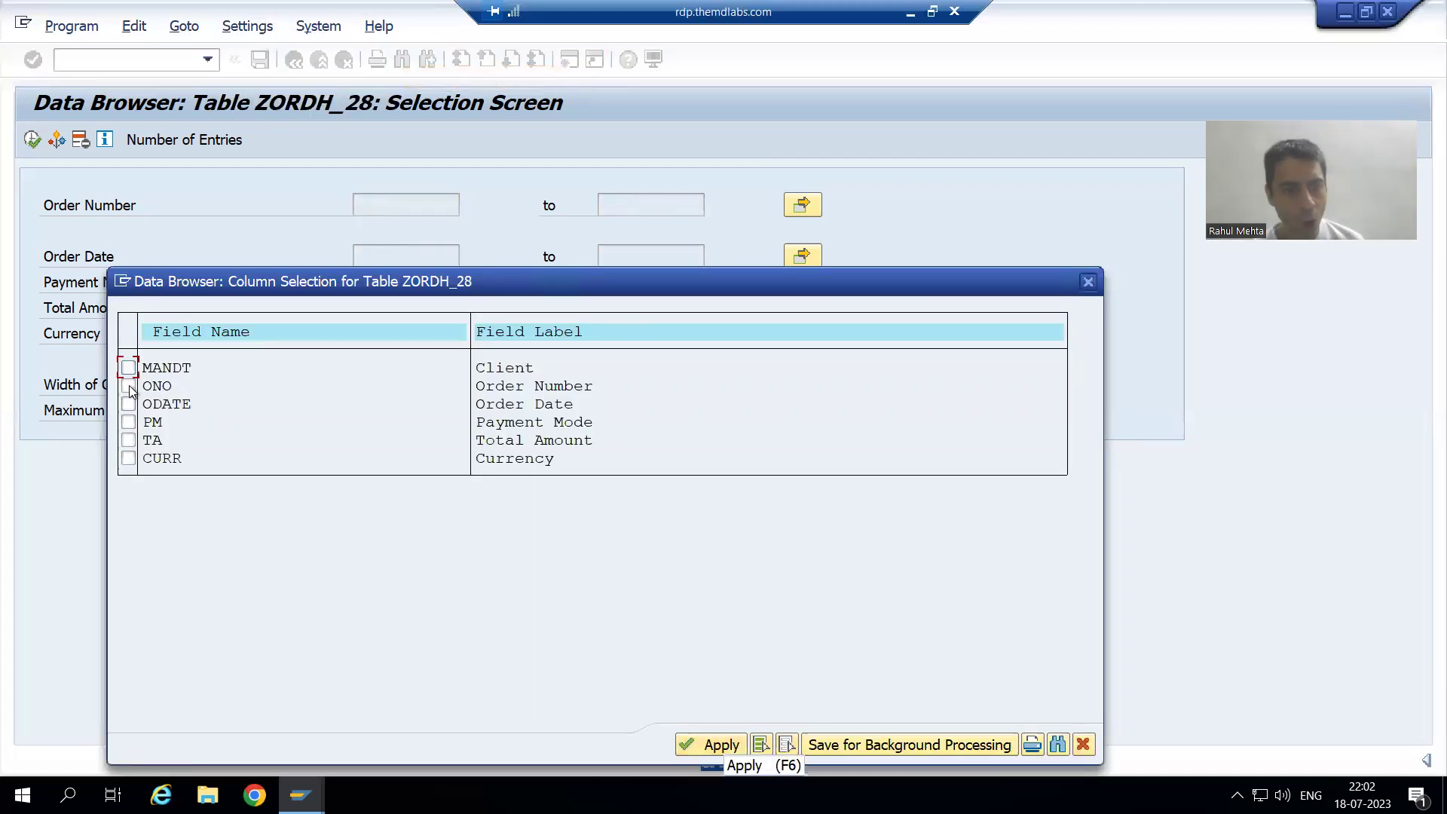
{"action": "left_click", "coordinate": [128, 422]}
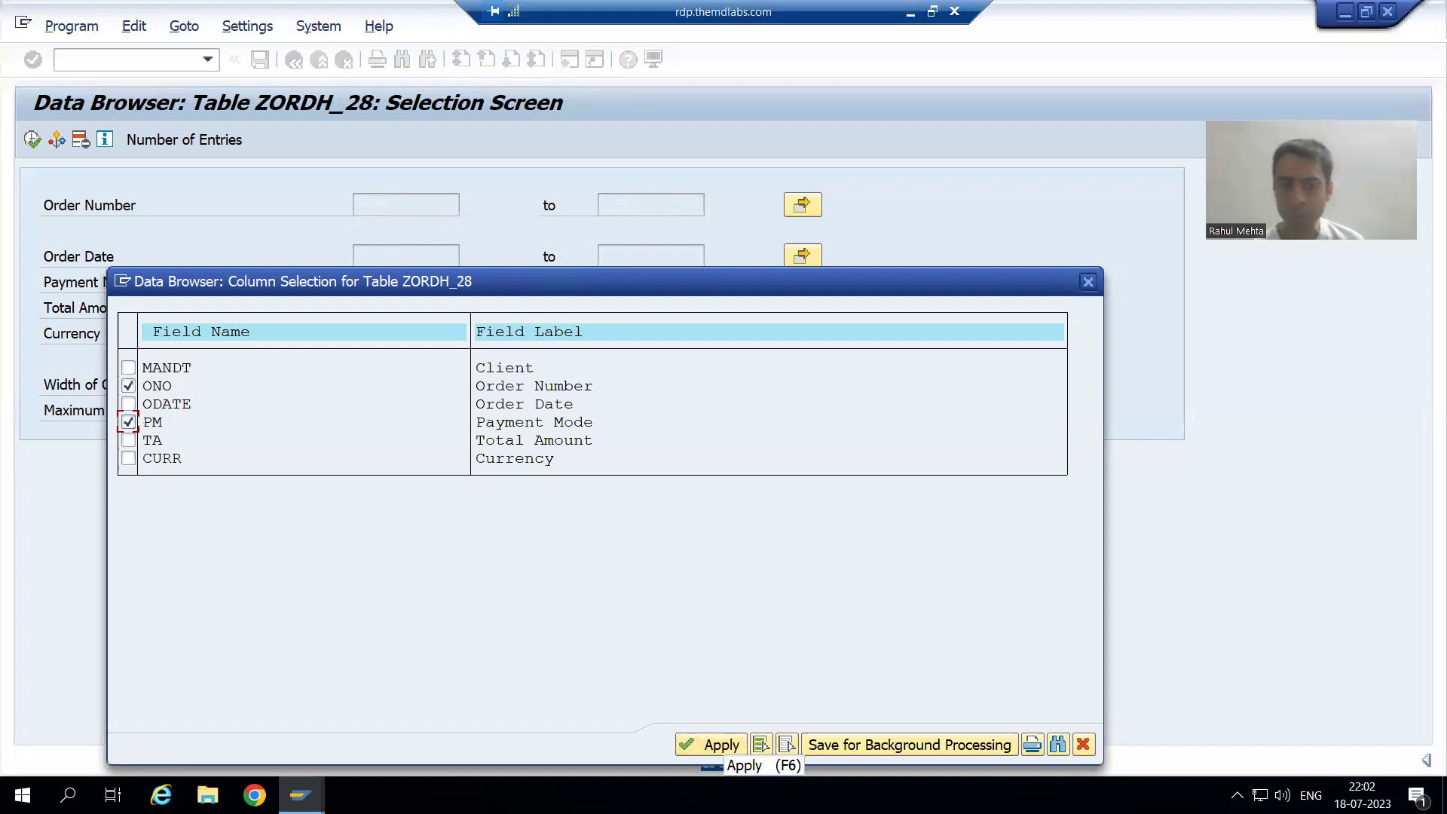
{"action": "left_click", "coordinate": [722, 745]}
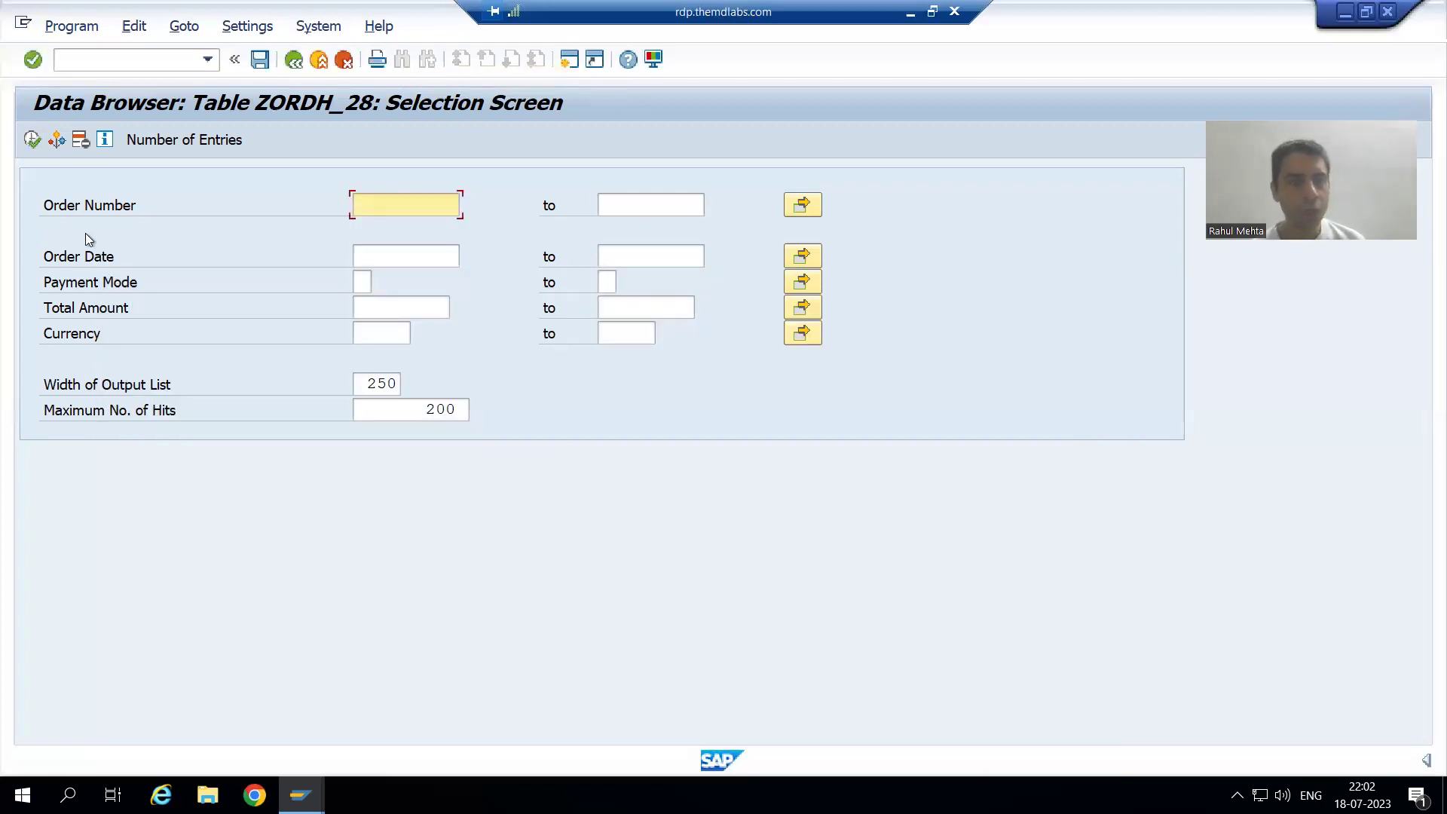
{"action": "left_click", "coordinate": [32, 139]}
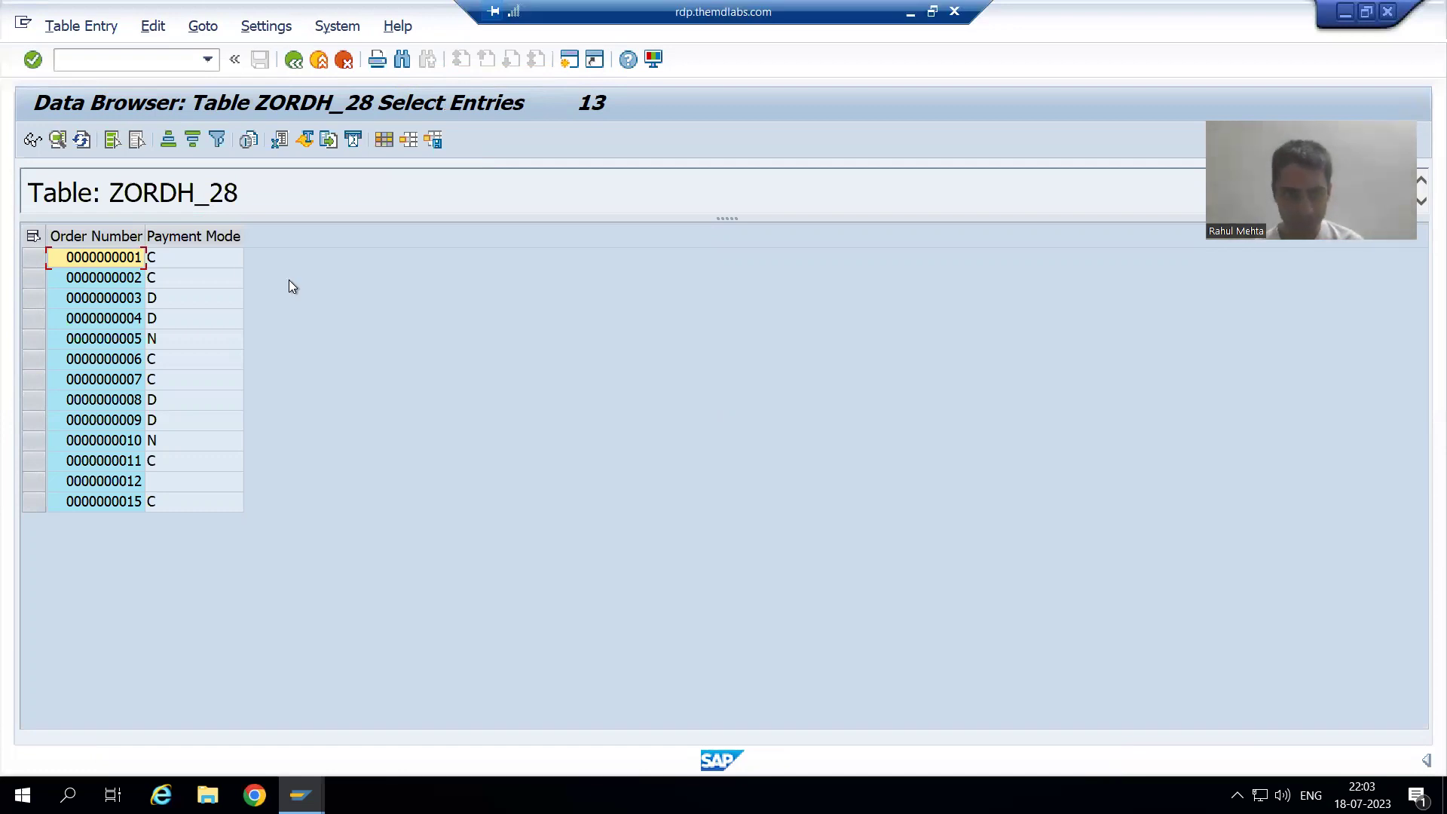
- Save the current list layout as ORDER with the name "Order Details" and make it user-specific
{"action": "left_click", "coordinate": [265, 31]}
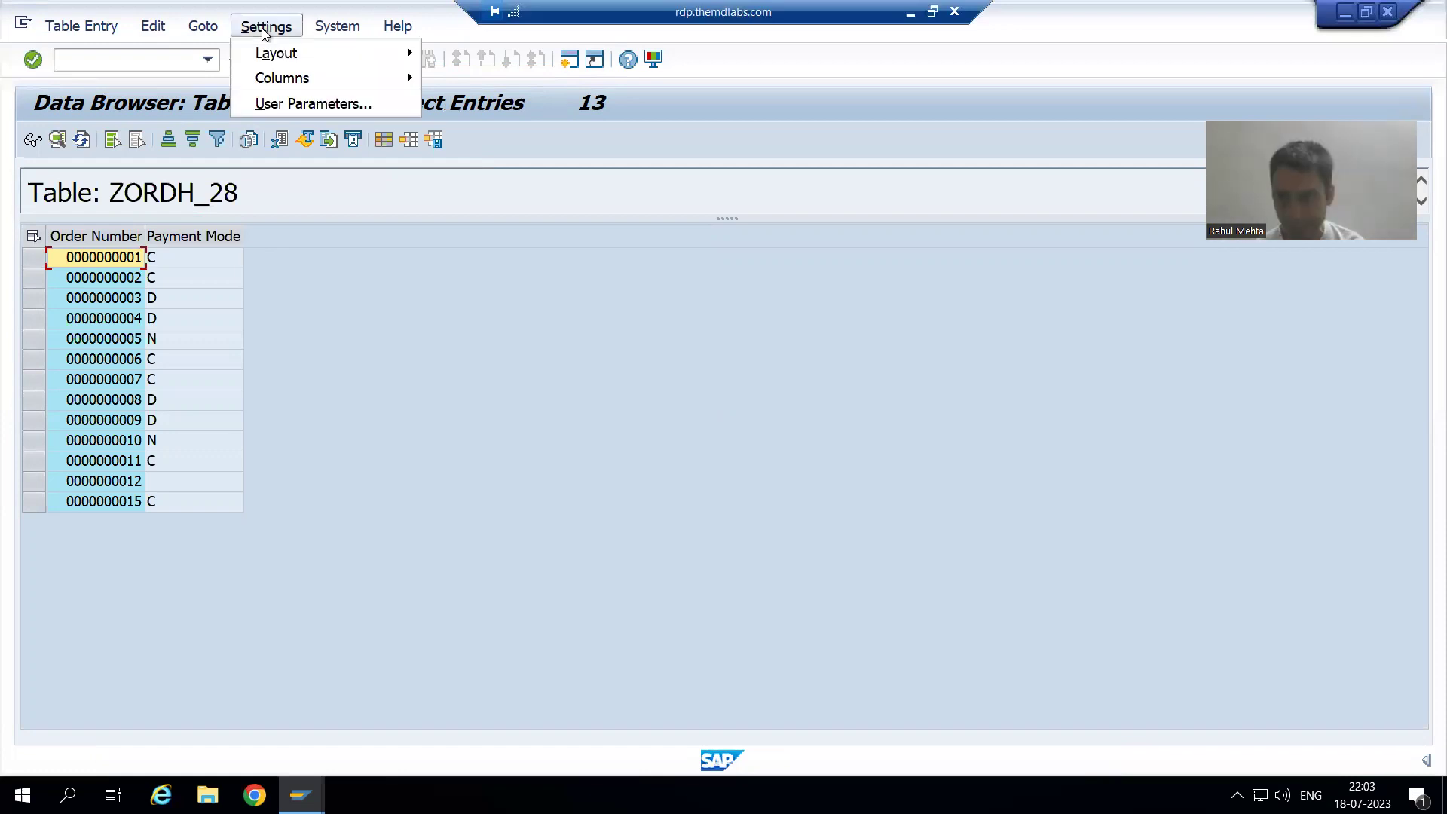
{"action": "mouse_move", "coordinate": [270, 57]}
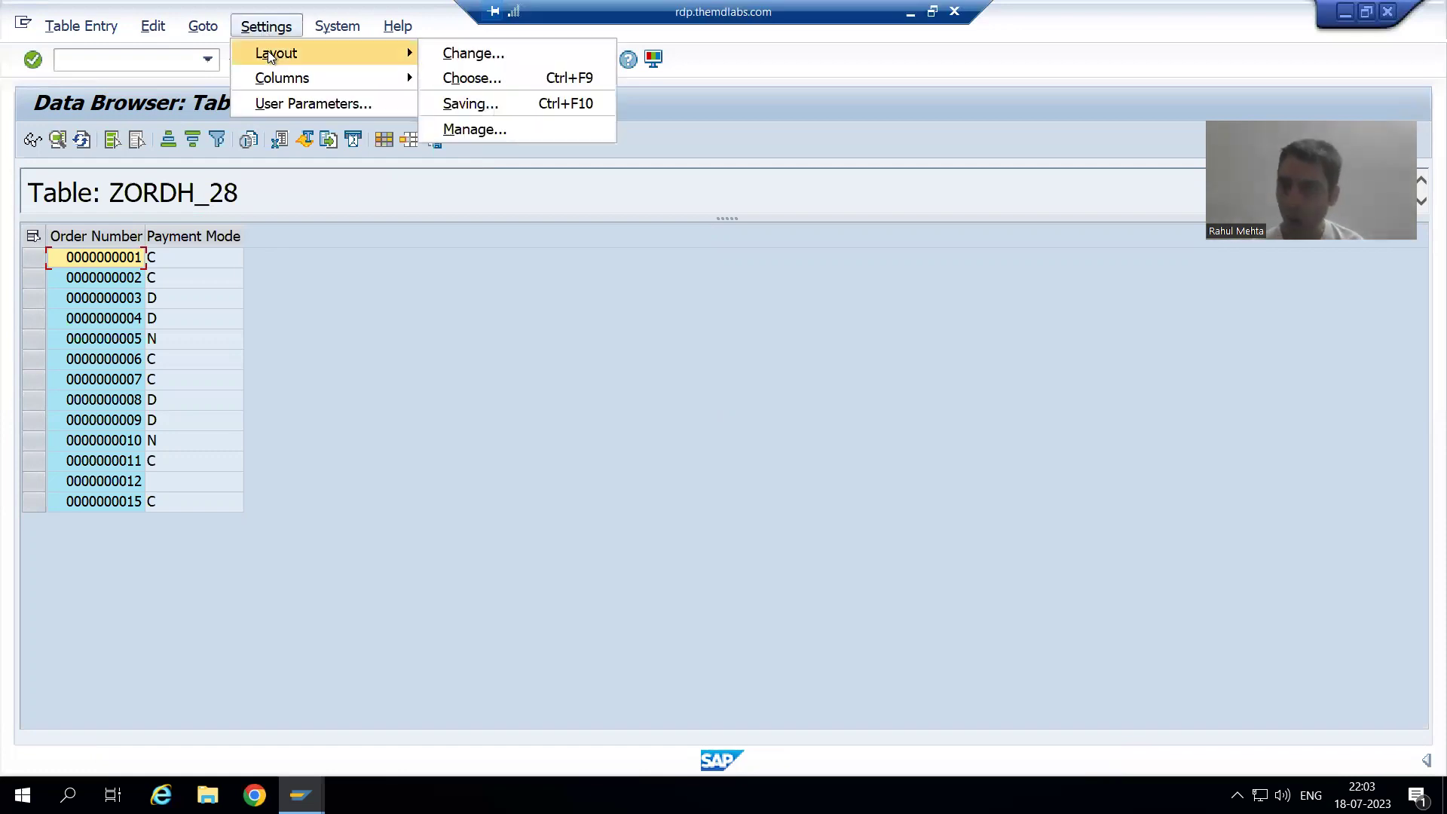
{"action": "left_click", "coordinate": [471, 104]}
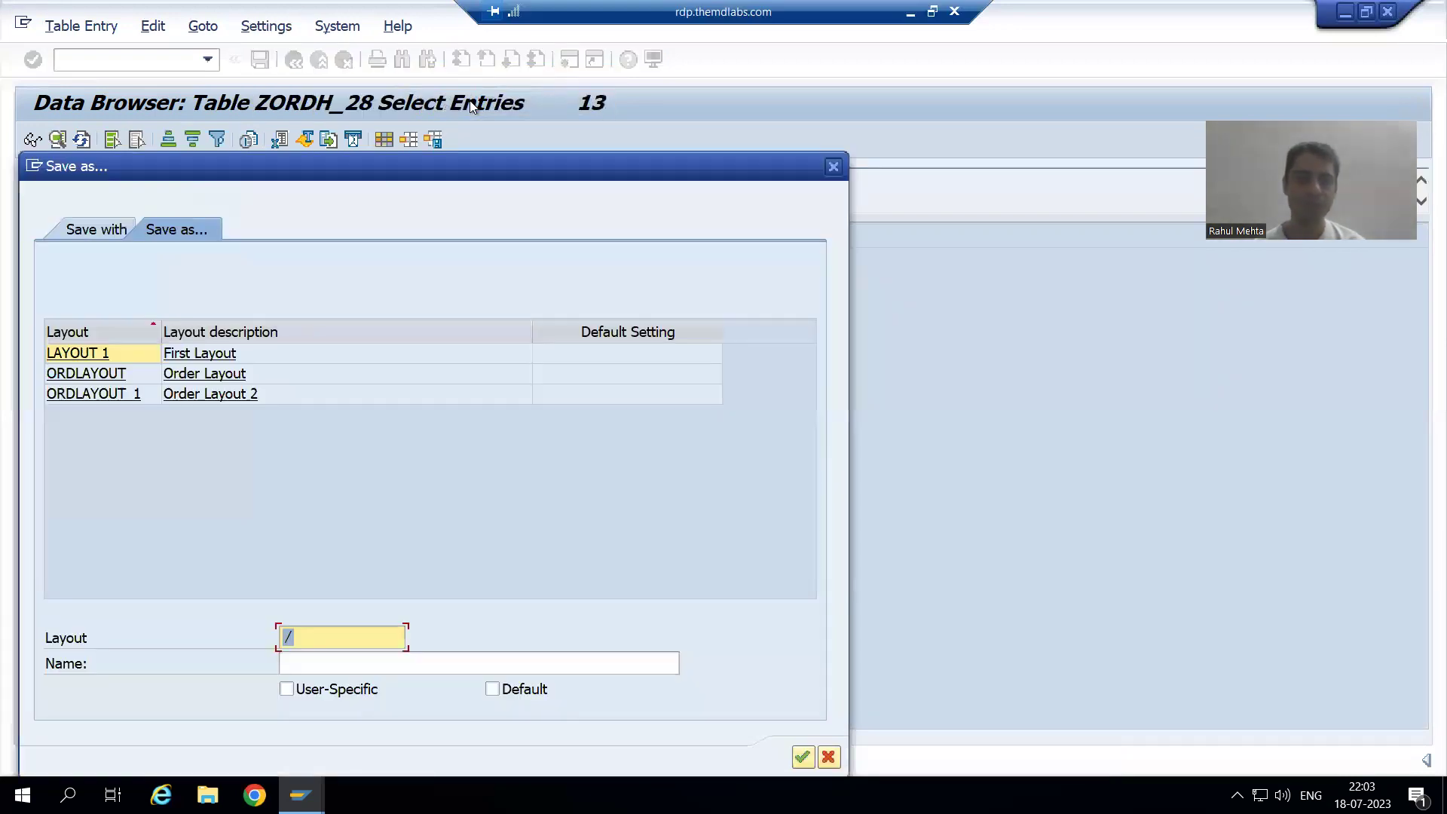
{"action": "left_click_drag", "start_coordinate": [463, 164], "coordinate": [512, 101]}
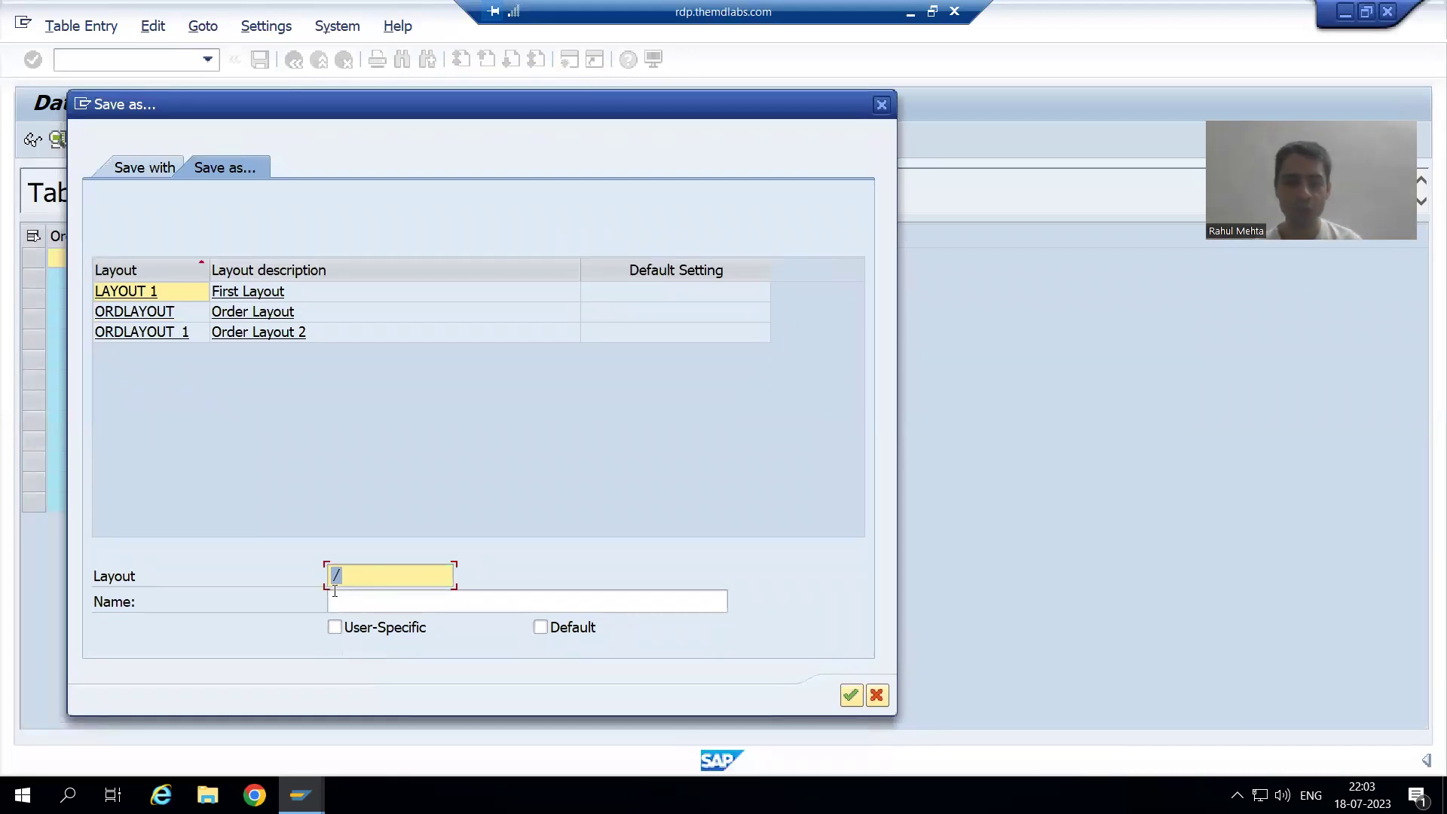
{"action": "key", "text": "BackSpace"}
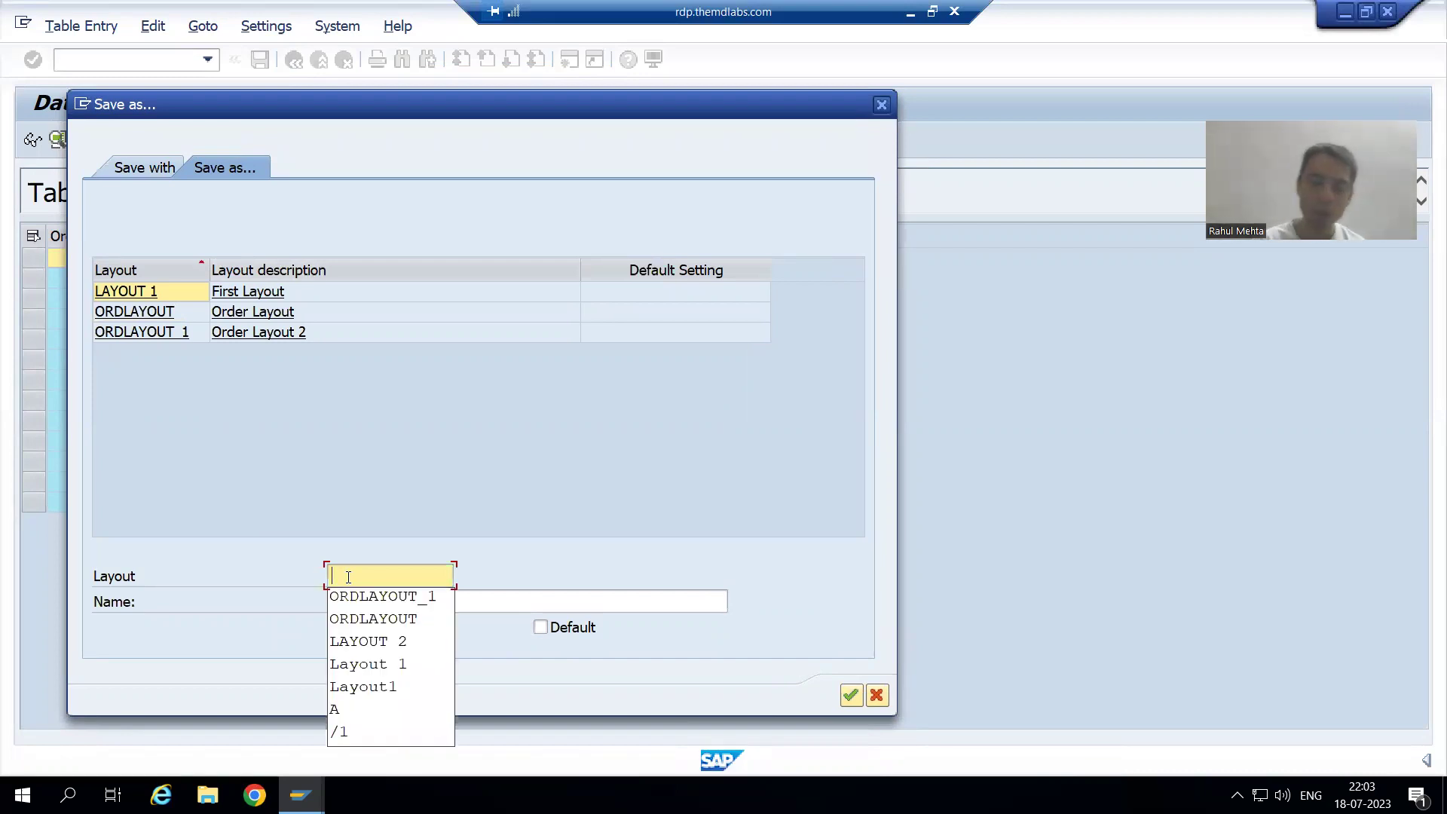
{"action": "type", "text": "ORDER"}
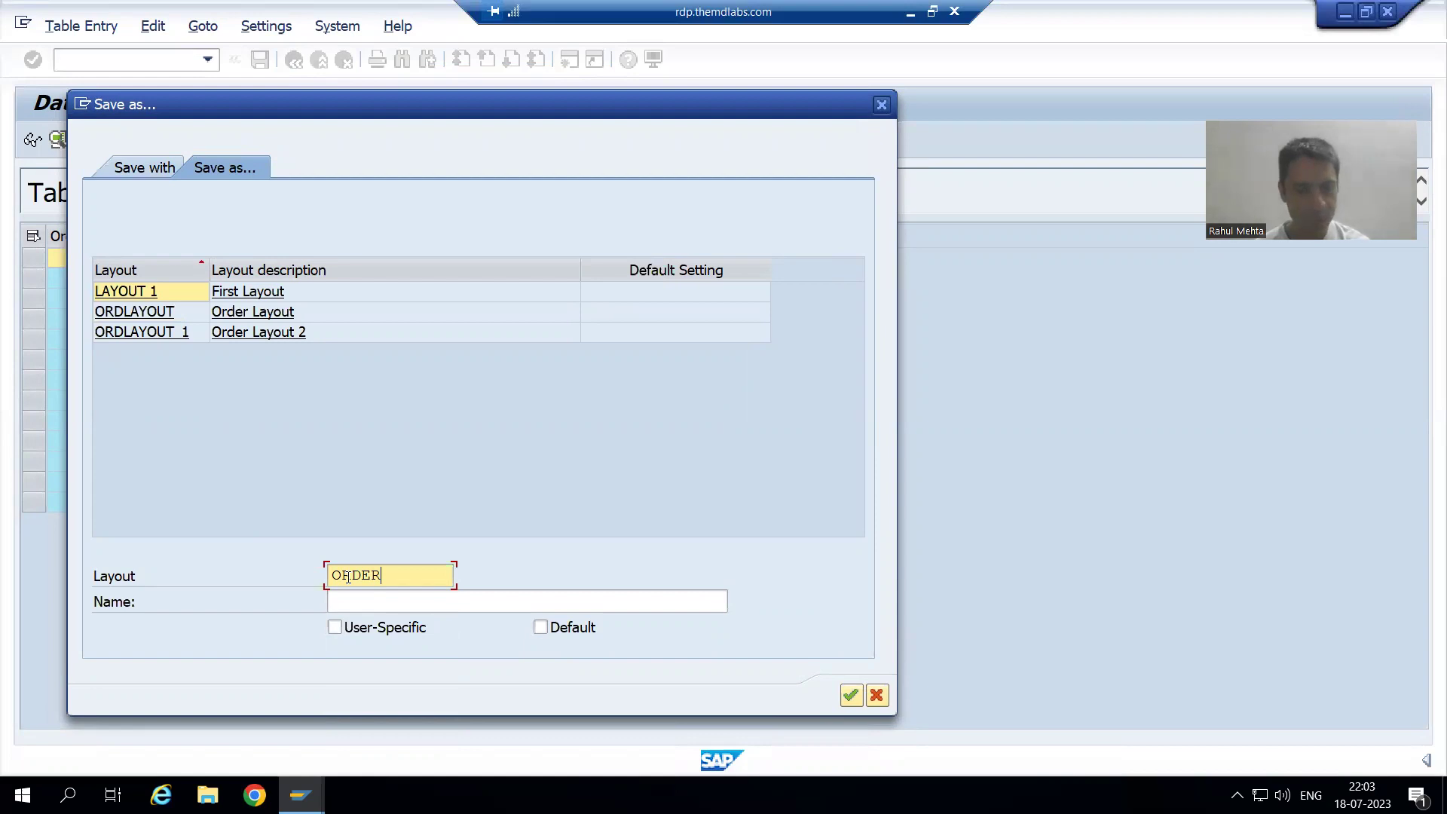
{"action": "key", "text": "Tab"}
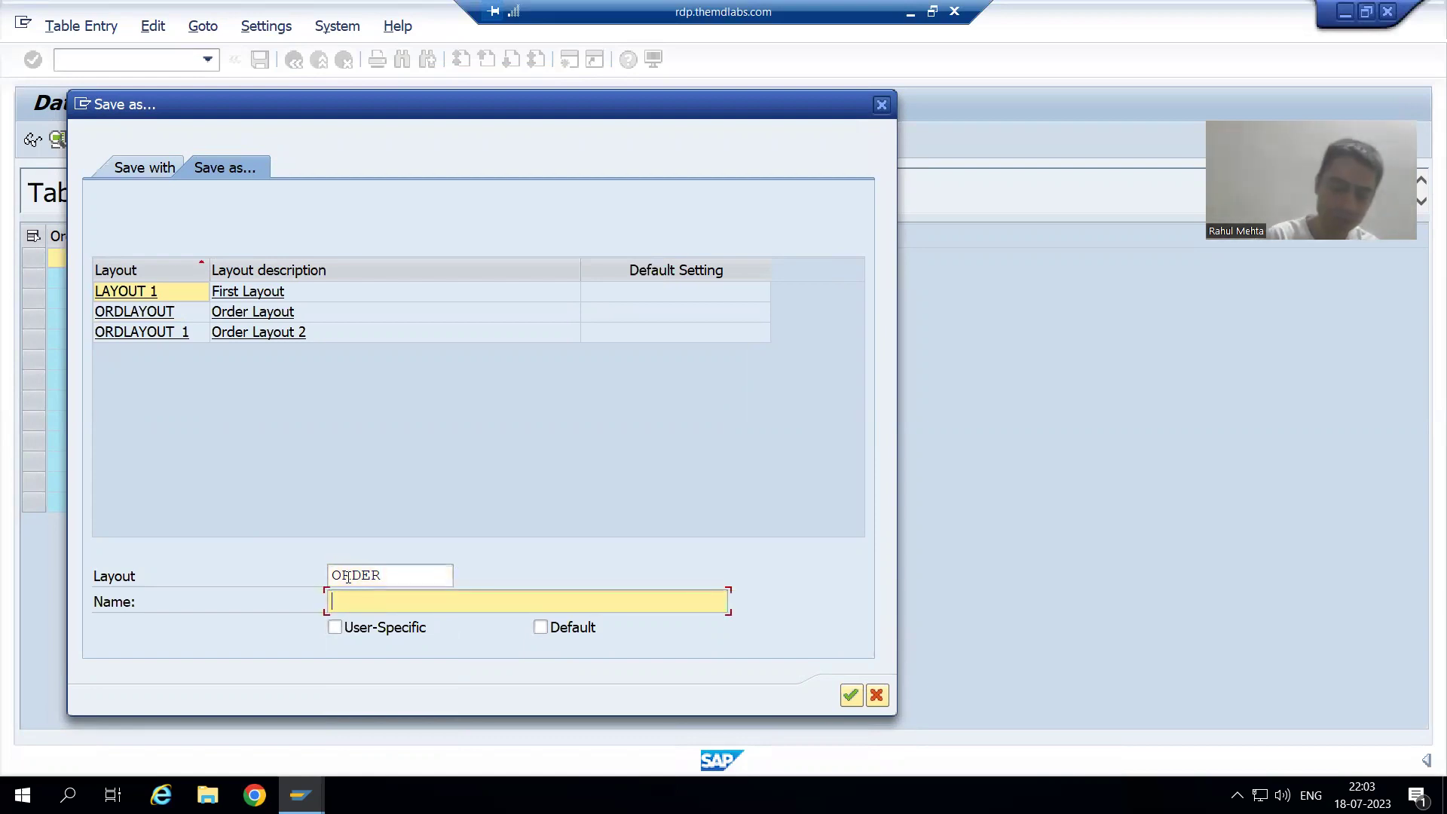
{"action": "type", "text": "Order "}
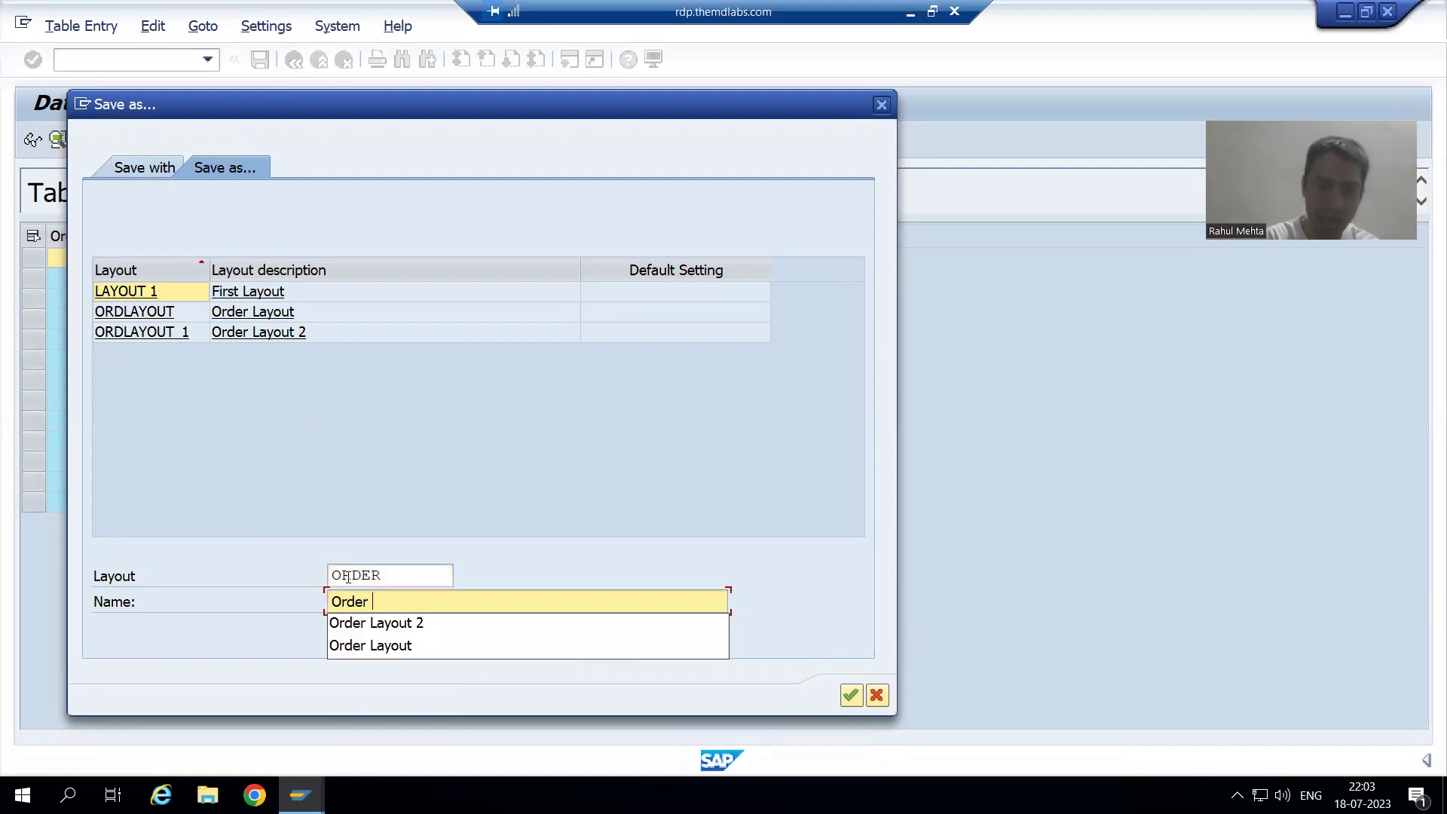
{"action": "type", "text": "Details"}
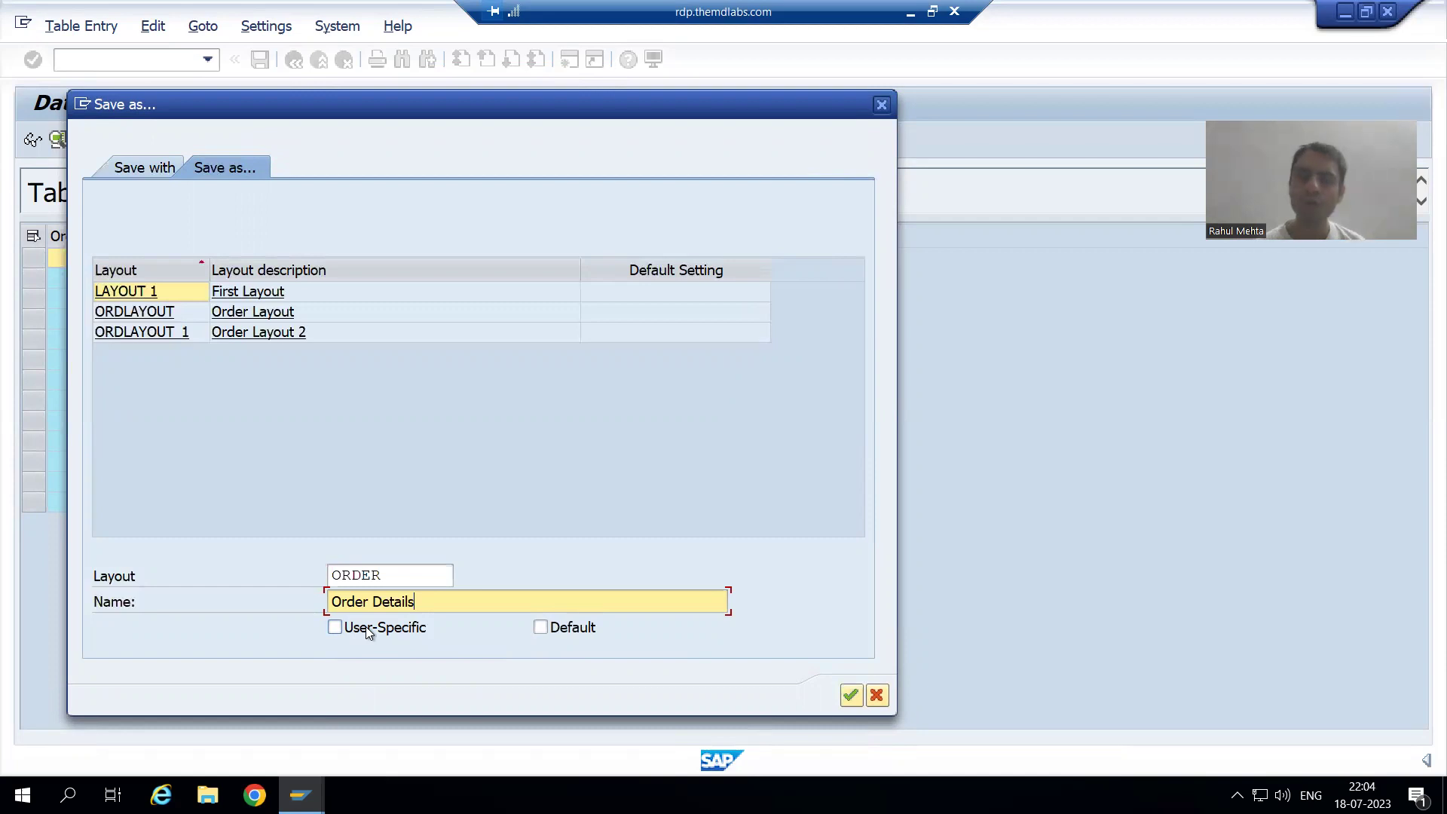
{"action": "left_click", "coordinate": [365, 626]}
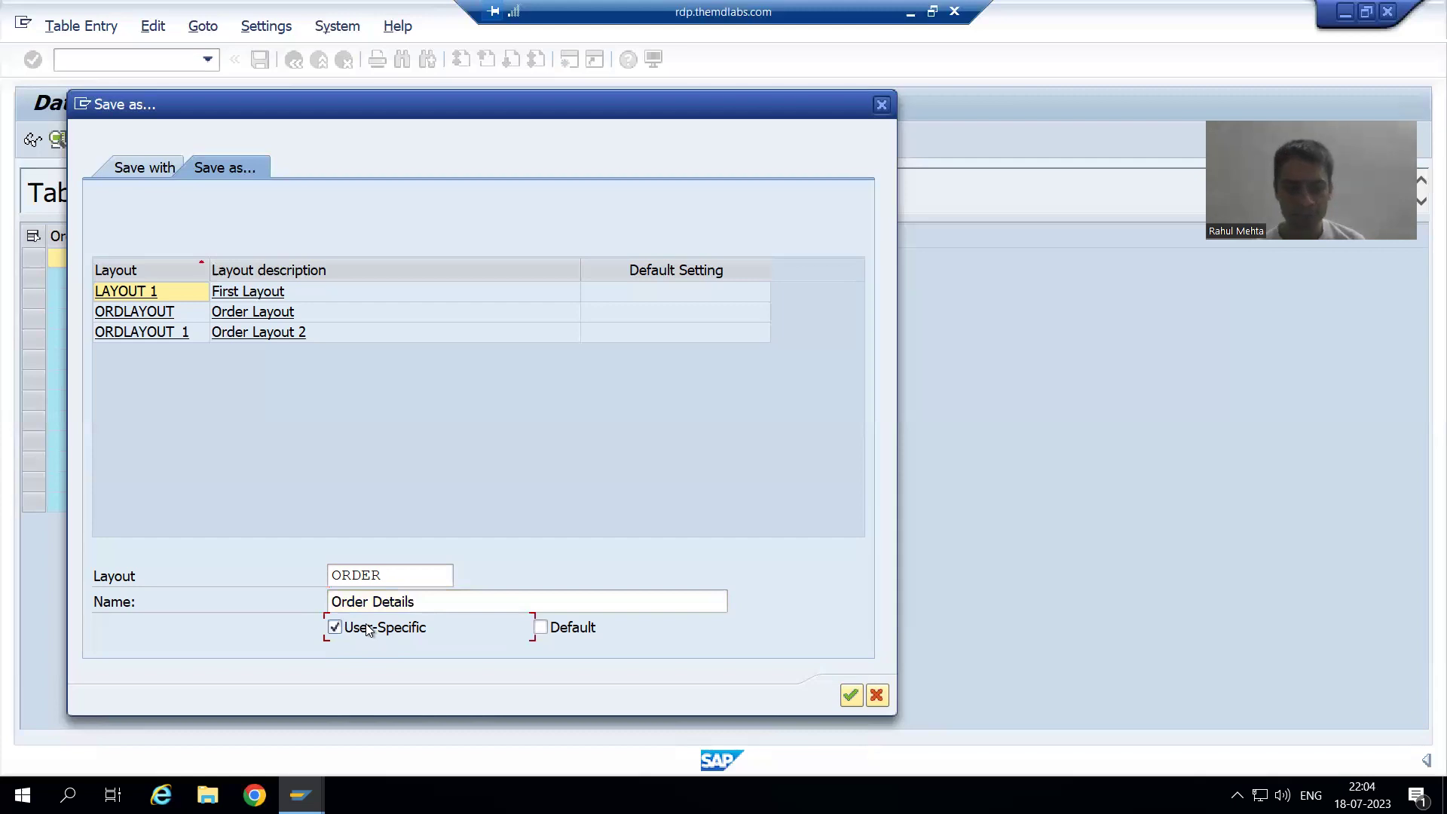
{"action": "left_click", "coordinate": [849, 696]}
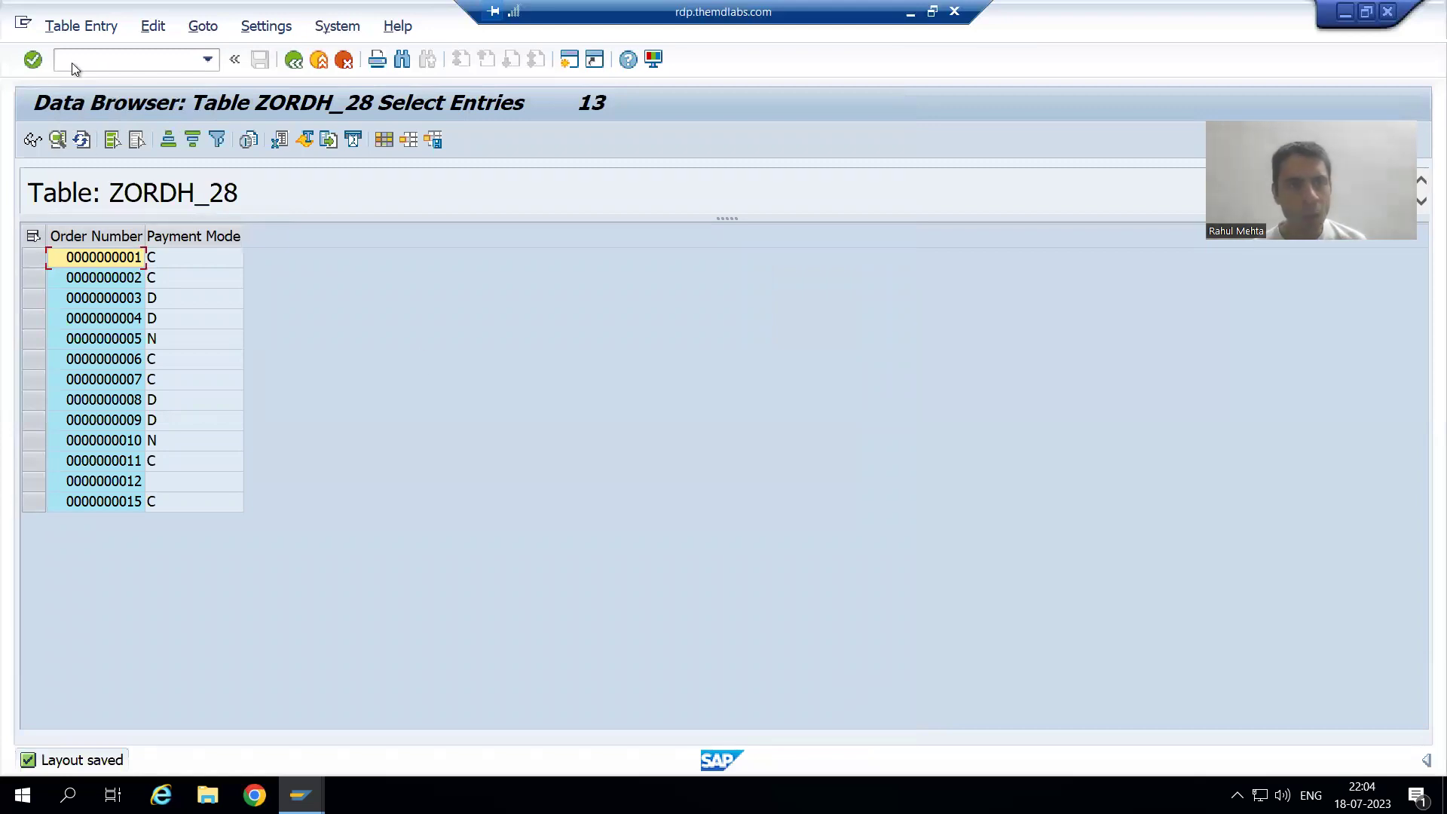
- Restart transaction SE16 and list all entries of table ZORDH_28 without any selection criteria
{"action": "type", "text": "/nse16"}
{"action": "key", "text": "Return"}
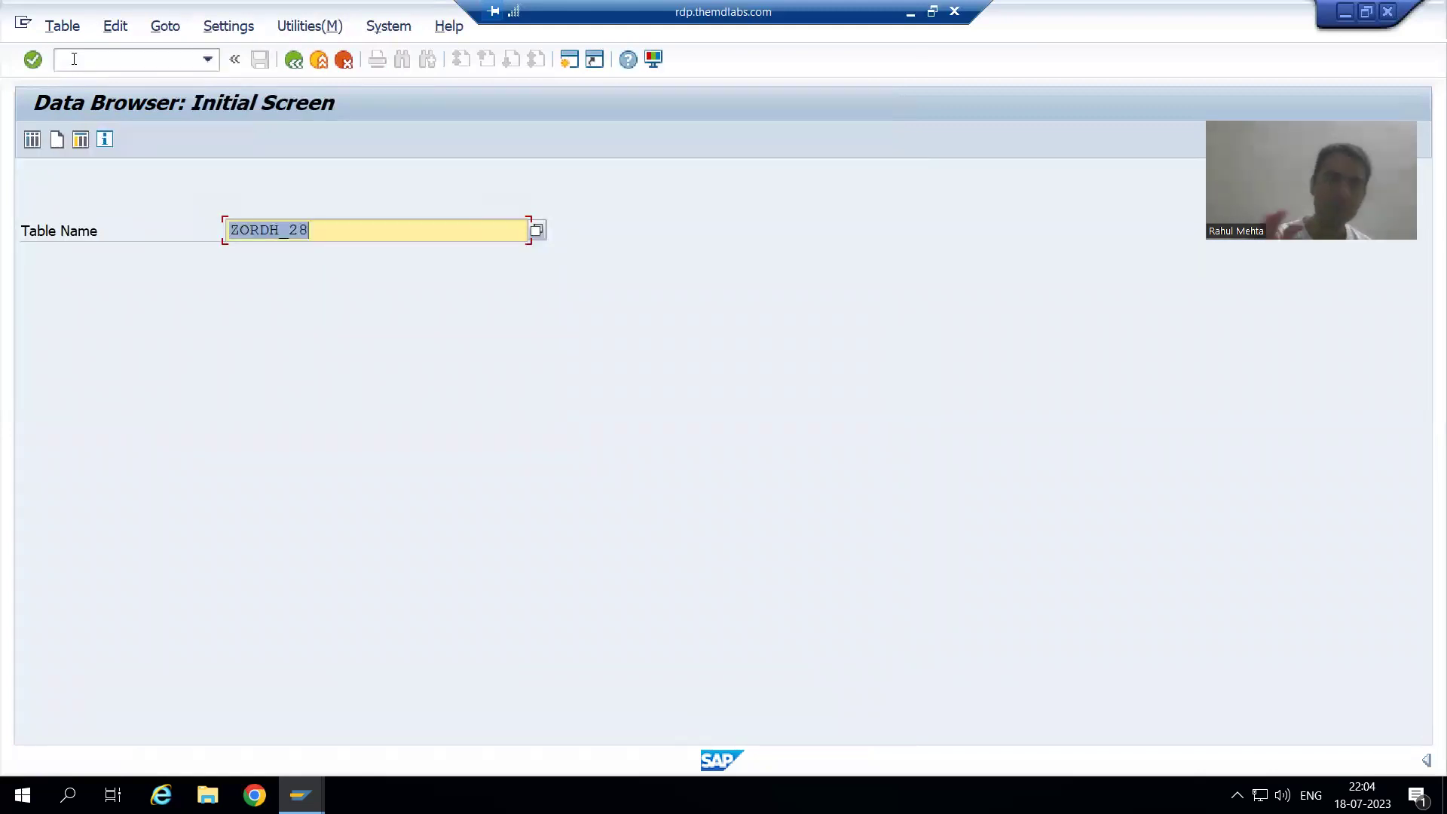
{"action": "key", "text": "Return"}
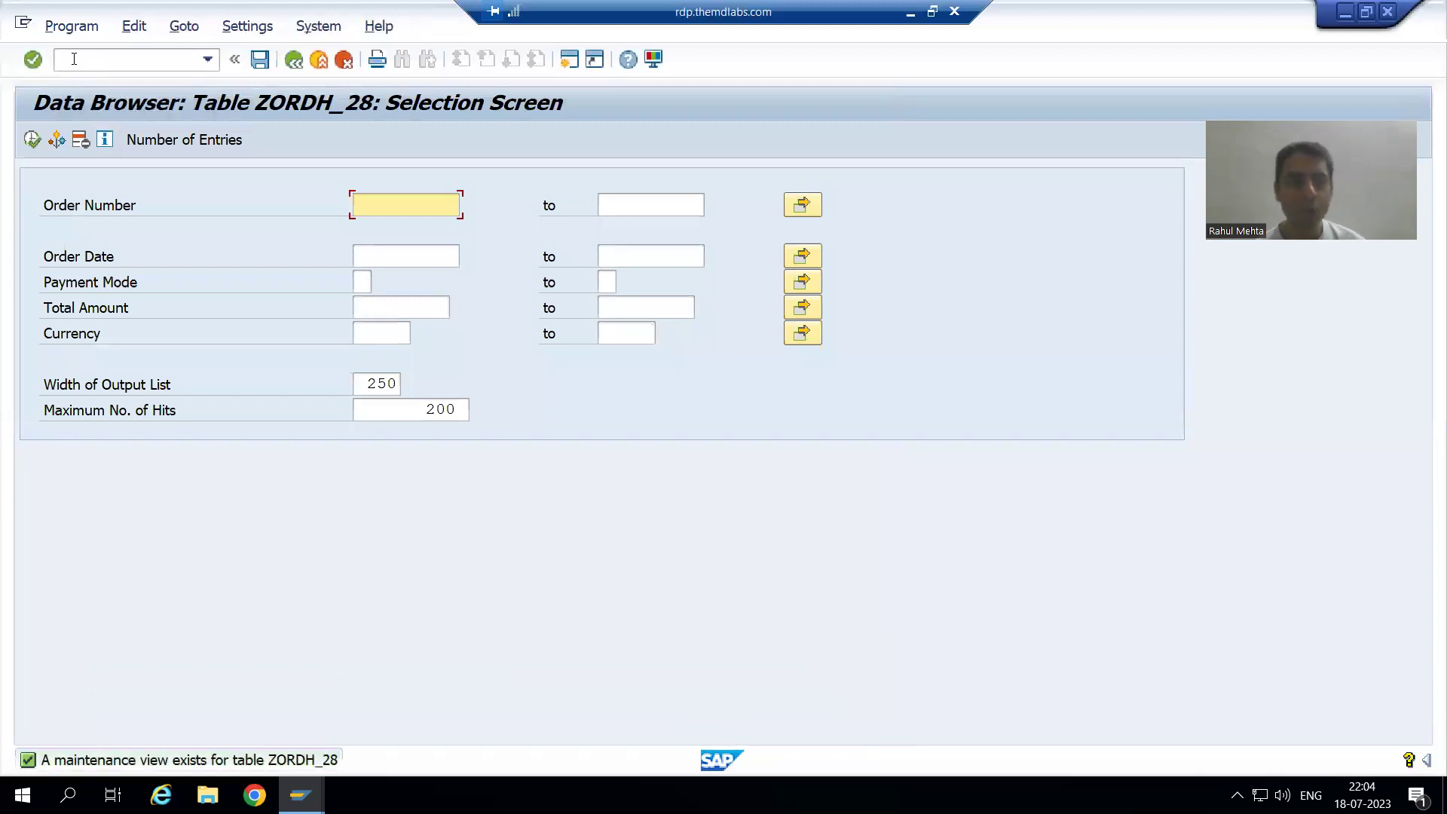
{"action": "left_click", "coordinate": [32, 140]}
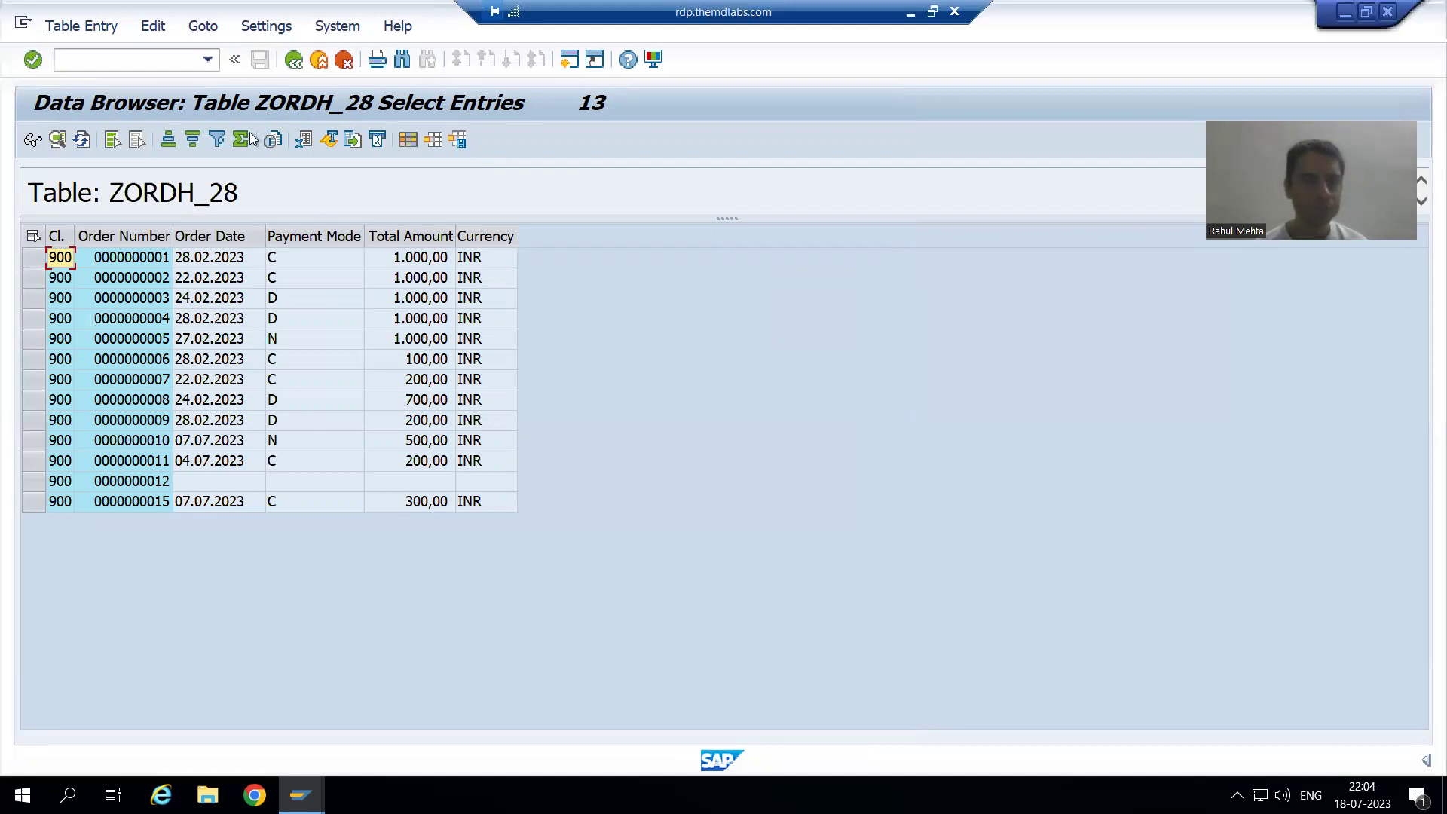
- Apply the saved layout ORDER to the ZORDH_28 output list
{"action": "left_click", "coordinate": [257, 25]}
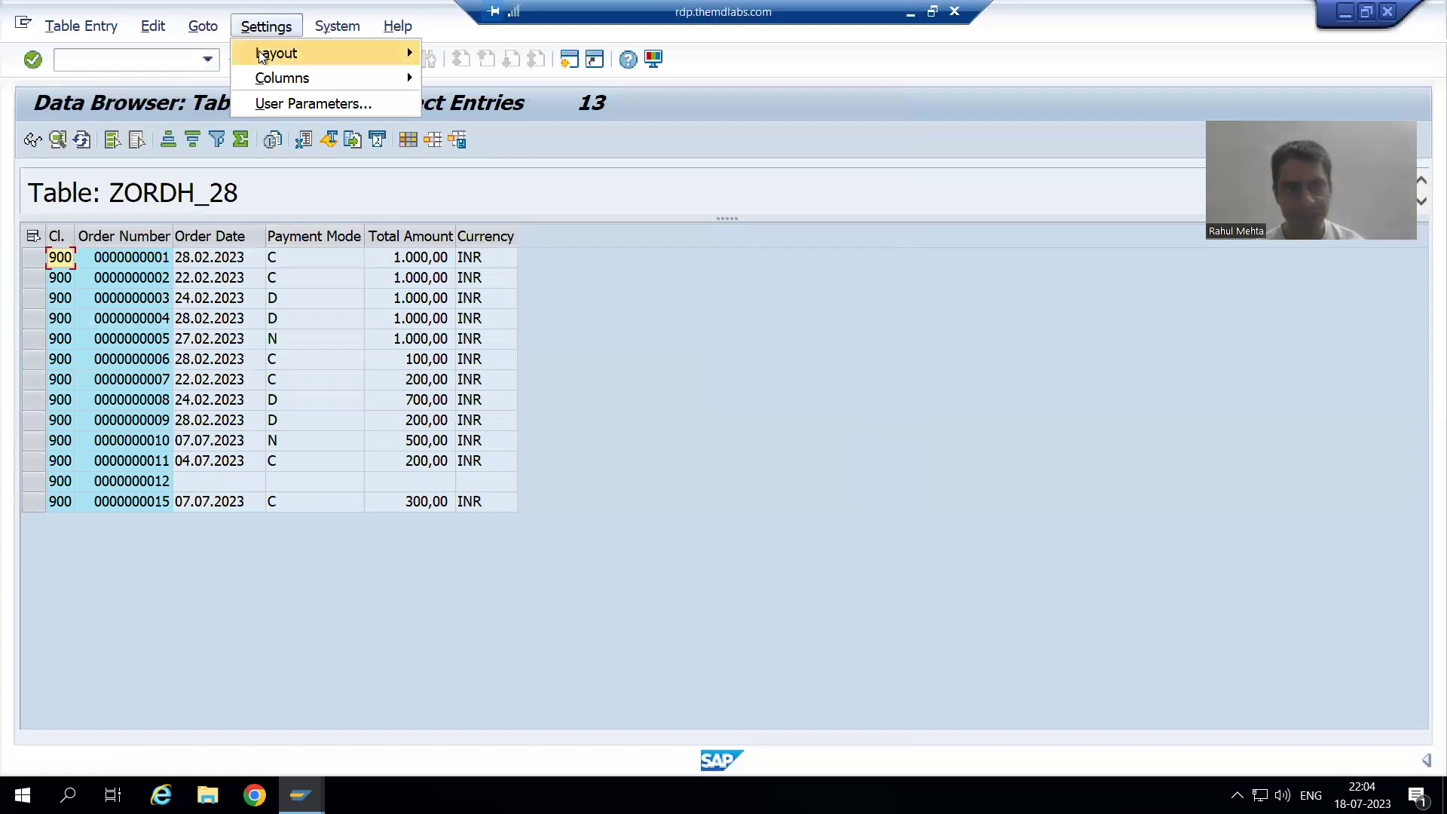
{"action": "mouse_move", "coordinate": [262, 55]}
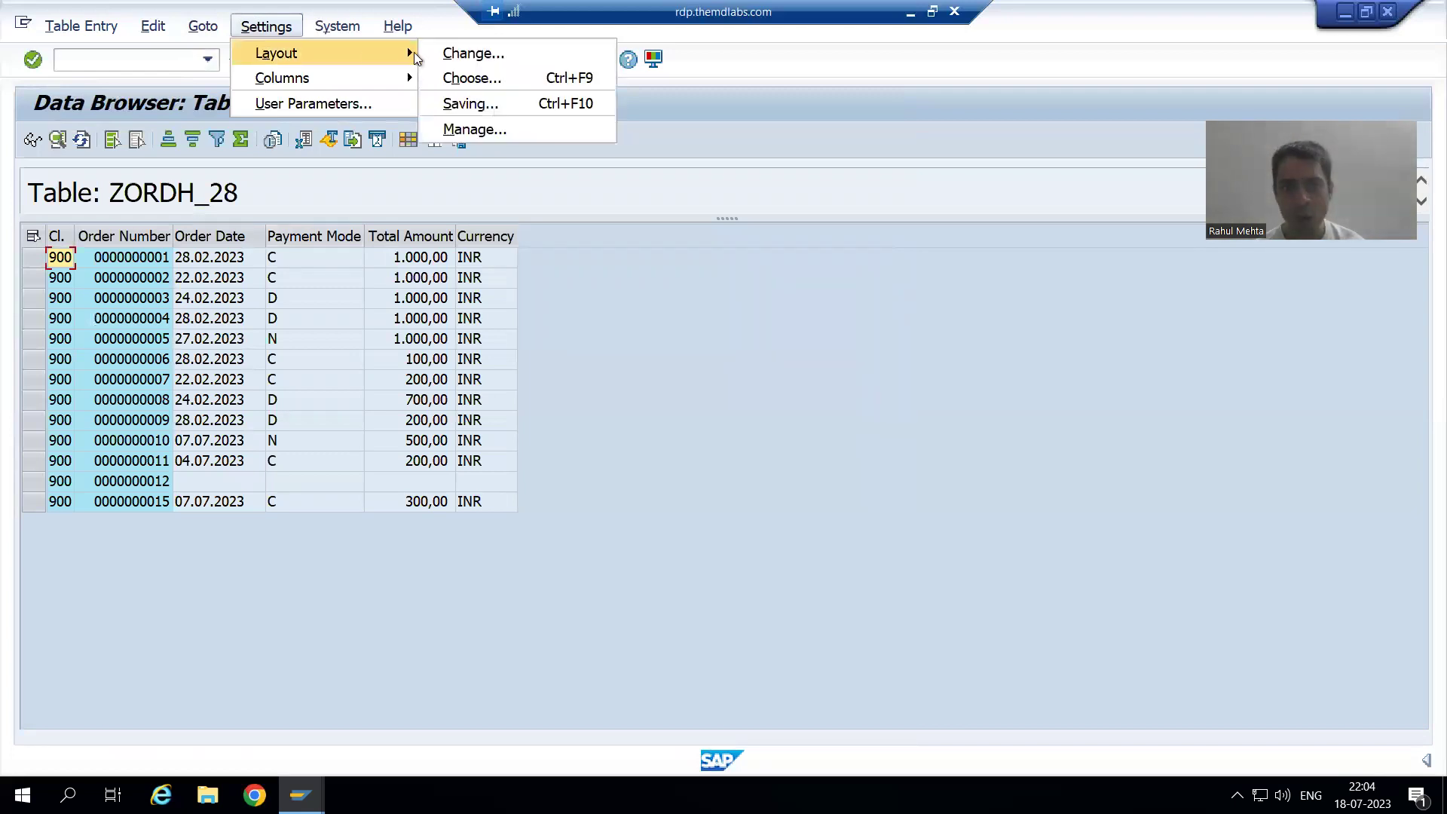
{"action": "left_click", "coordinate": [458, 79]}
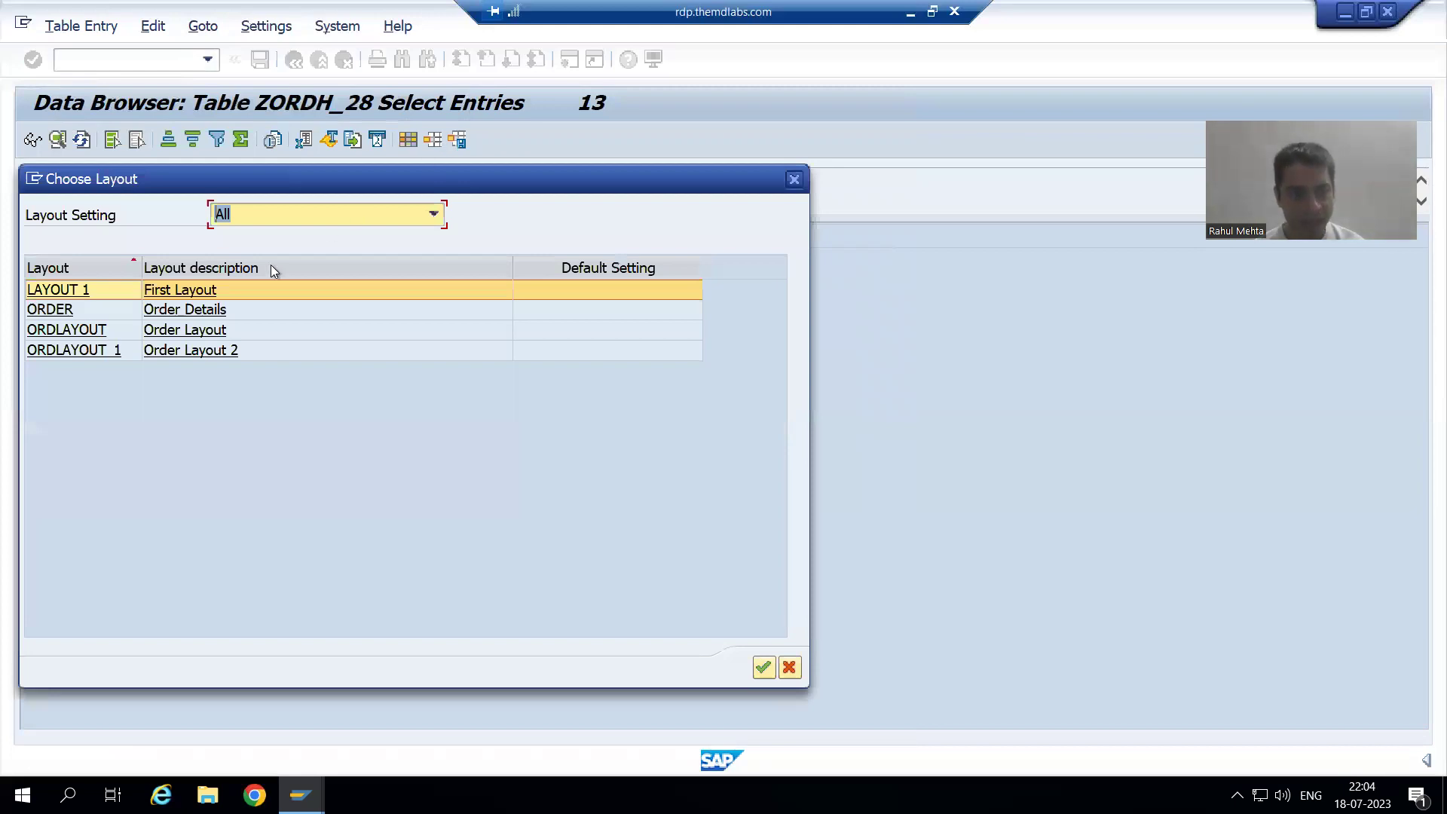
{"action": "left_click", "coordinate": [59, 314]}
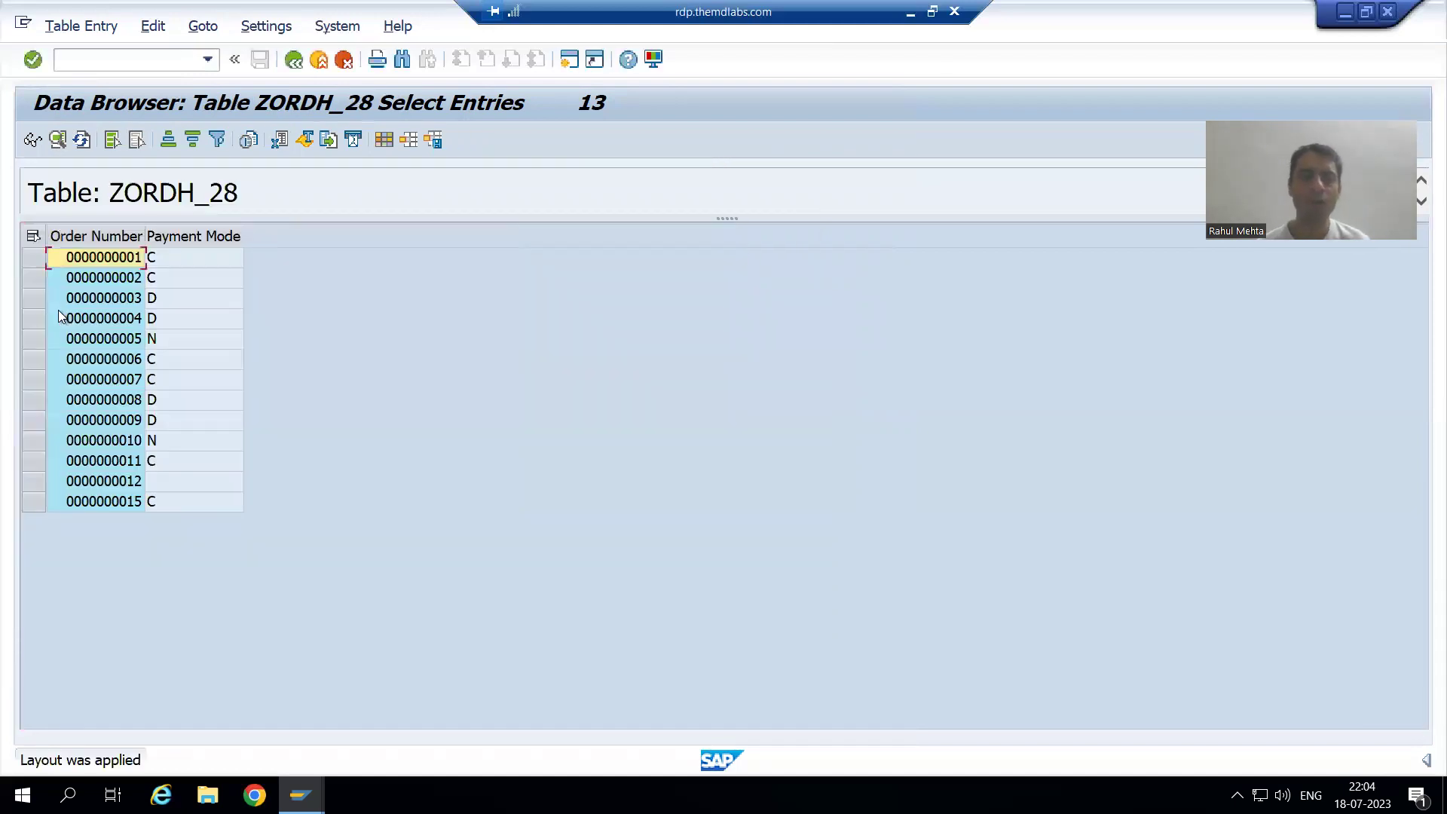
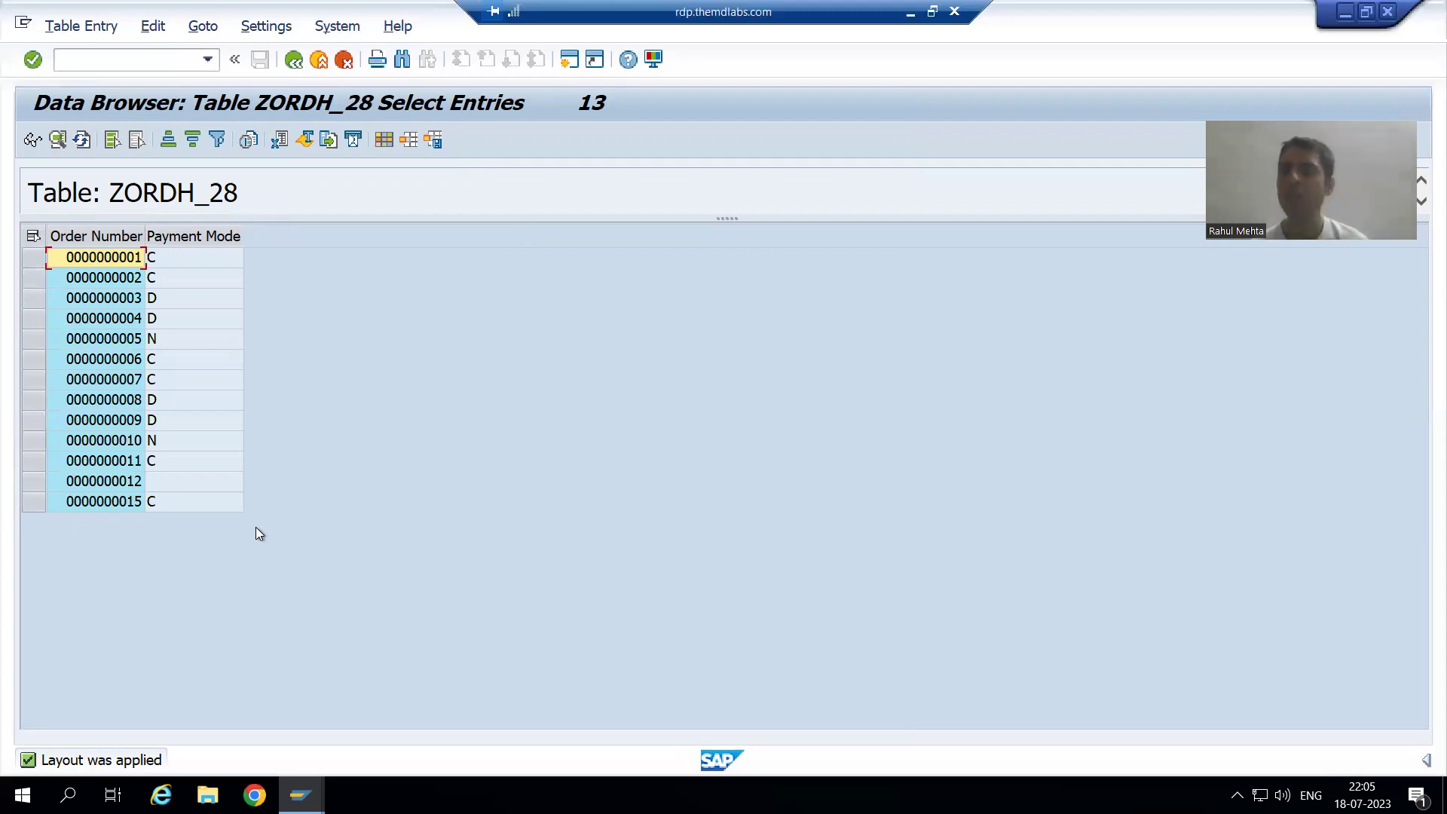
- Add the Total Amount column to the displayed columns of the current layout and apply the change
{"action": "left_click", "coordinate": [265, 29]}
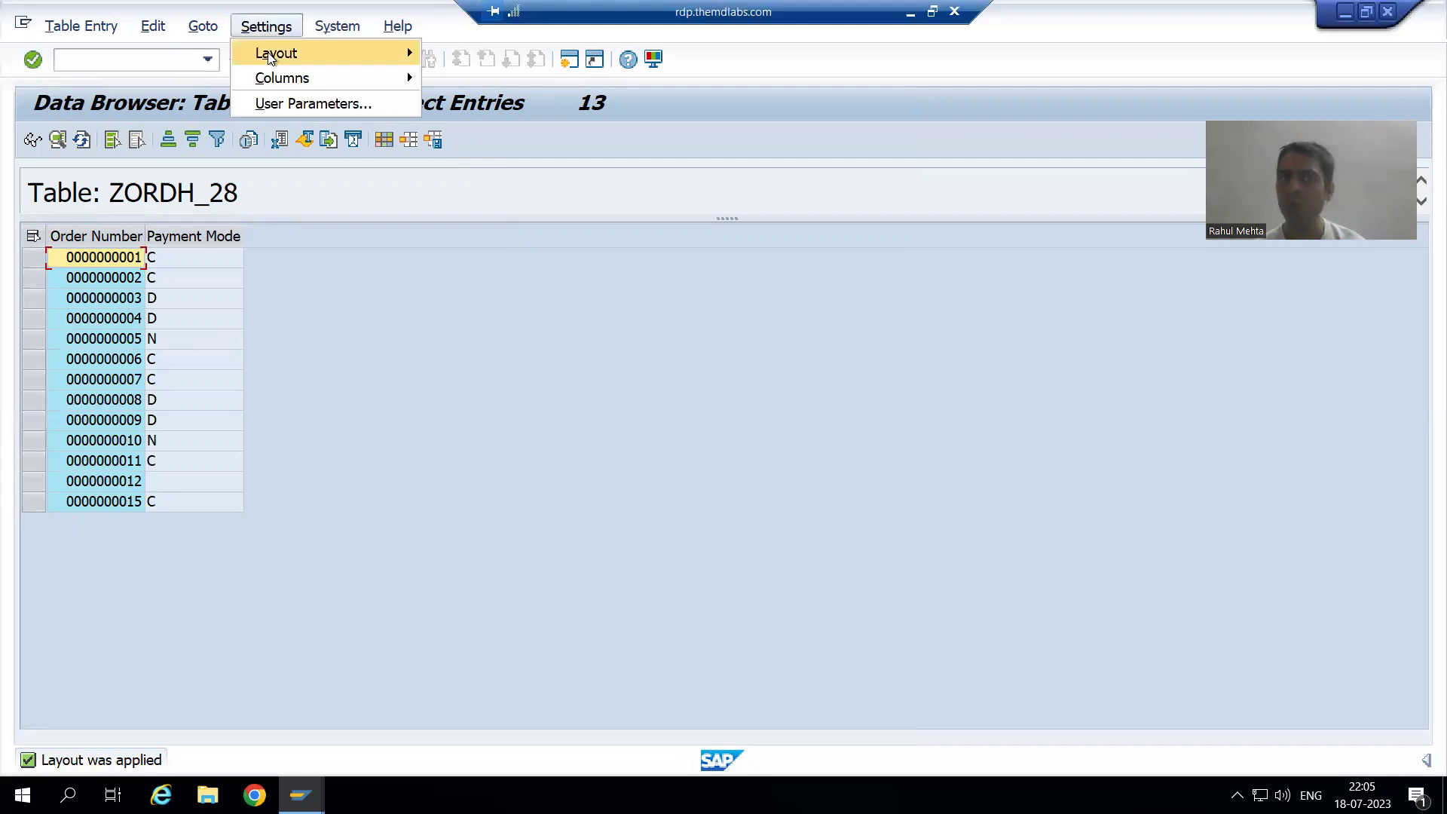
{"action": "mouse_move", "coordinate": [271, 57]}
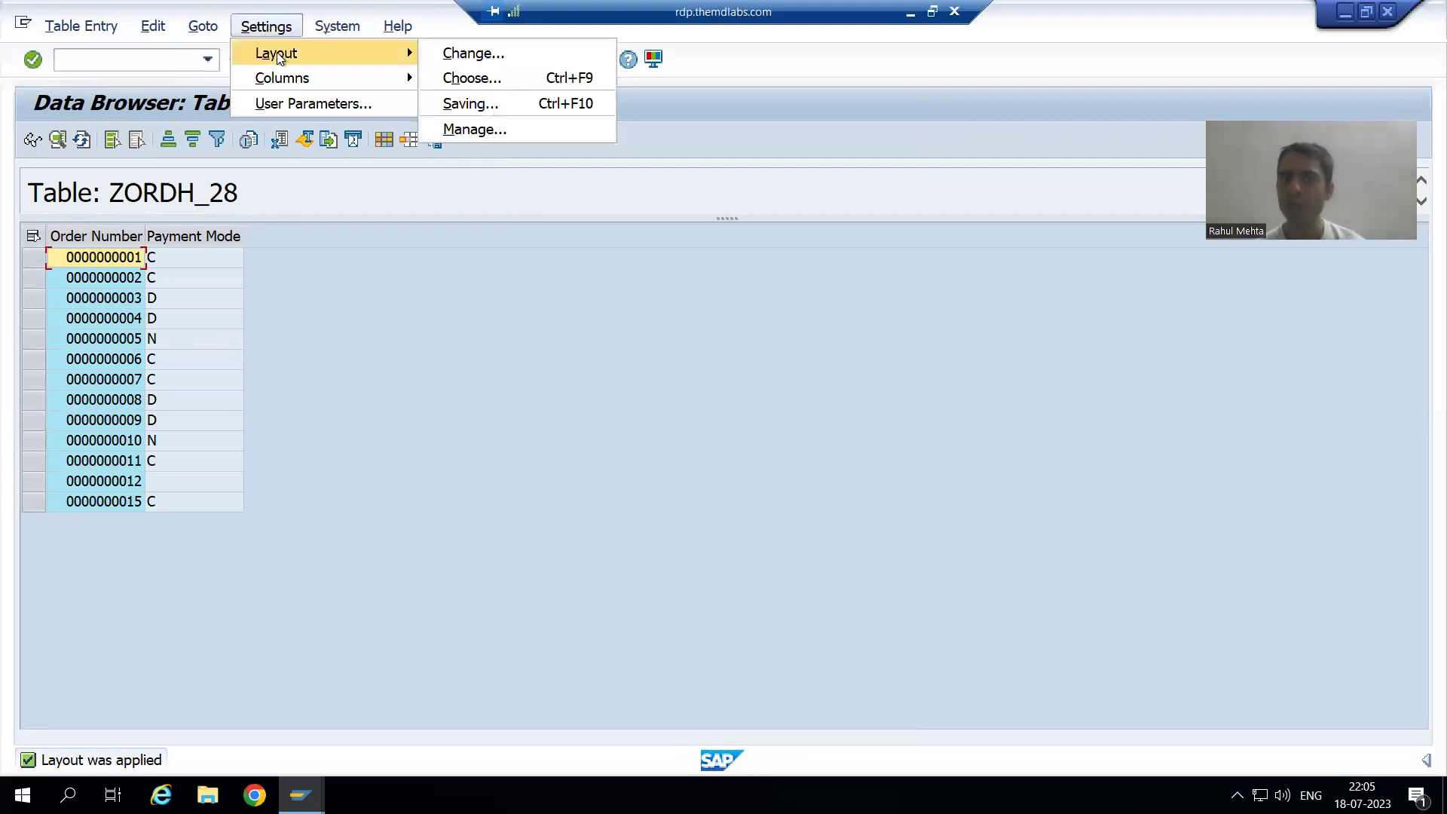
{"action": "left_click", "coordinate": [453, 53]}
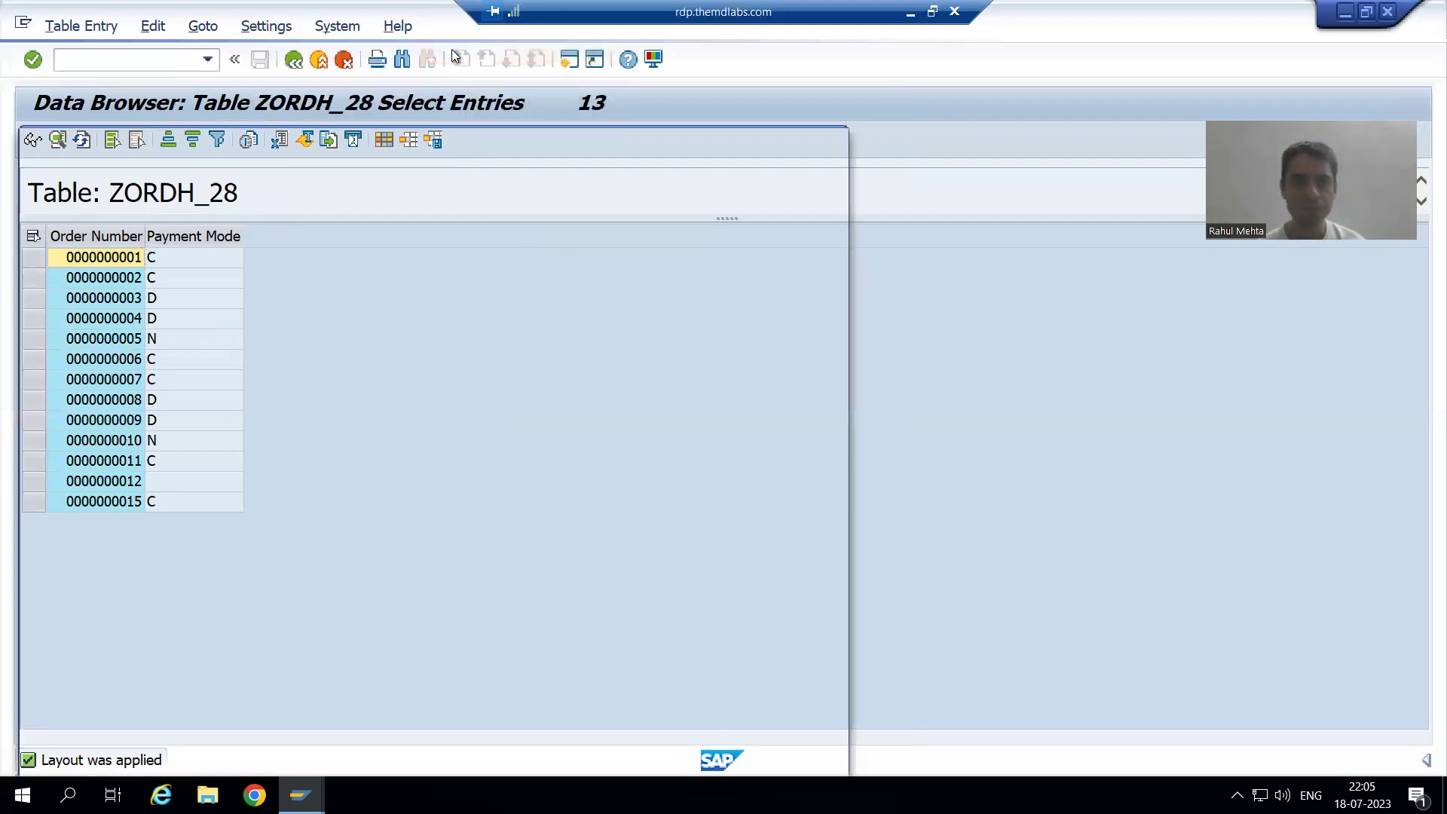
{"action": "left_click_drag", "start_coordinate": [463, 150], "coordinate": [859, 111]}
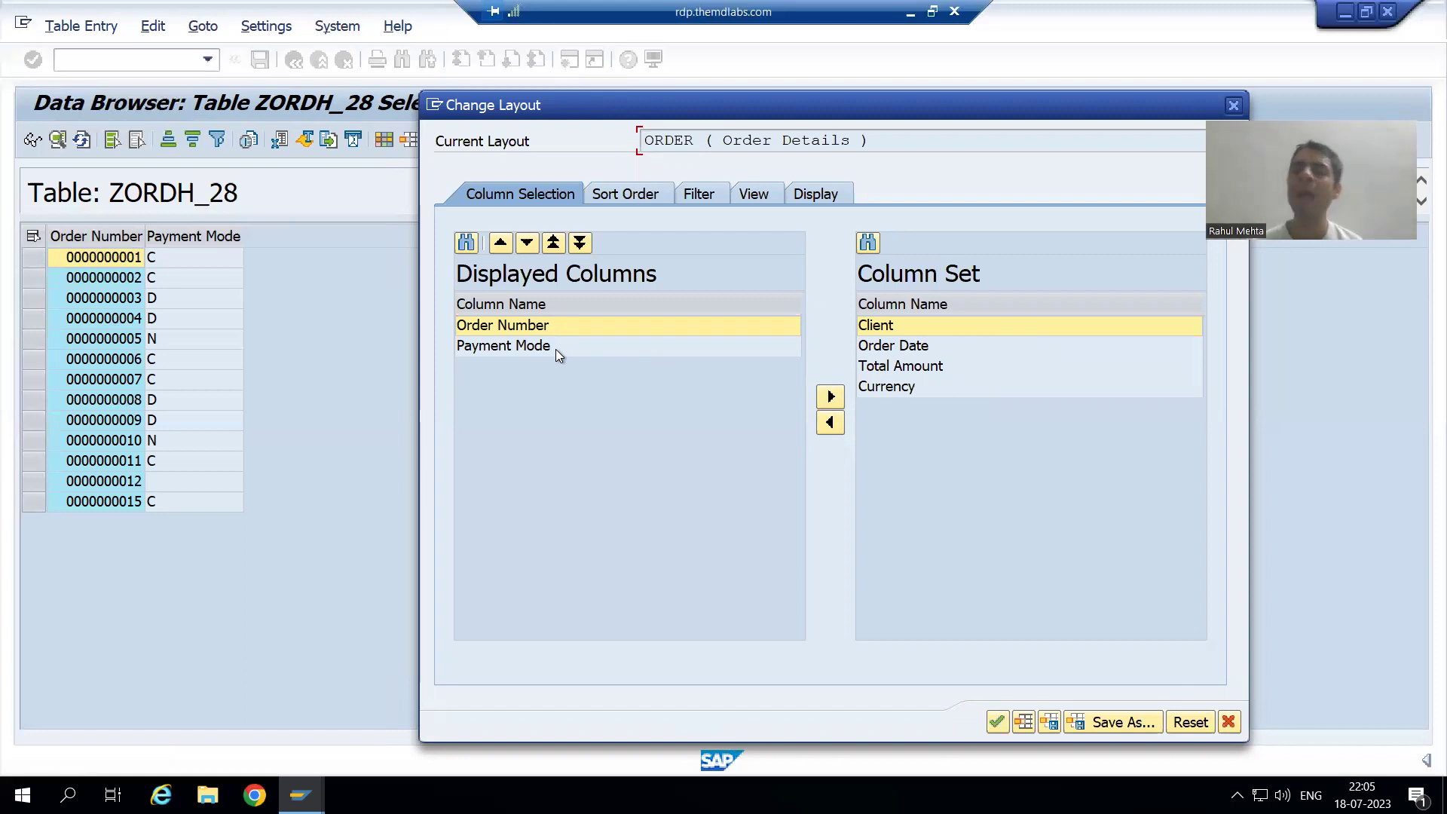
{"action": "left_click", "coordinate": [895, 367]}
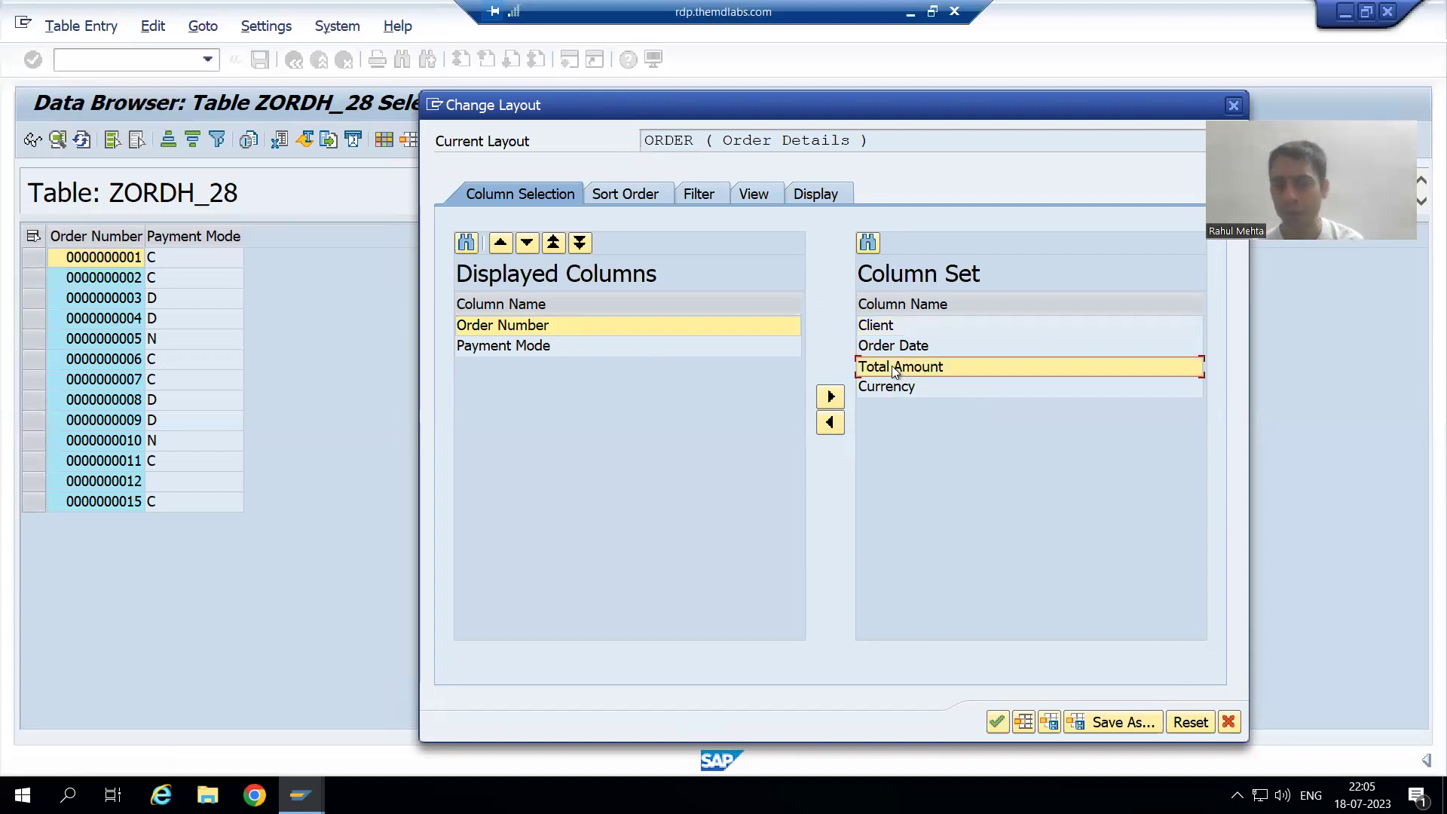
{"action": "left_click", "coordinate": [831, 422]}
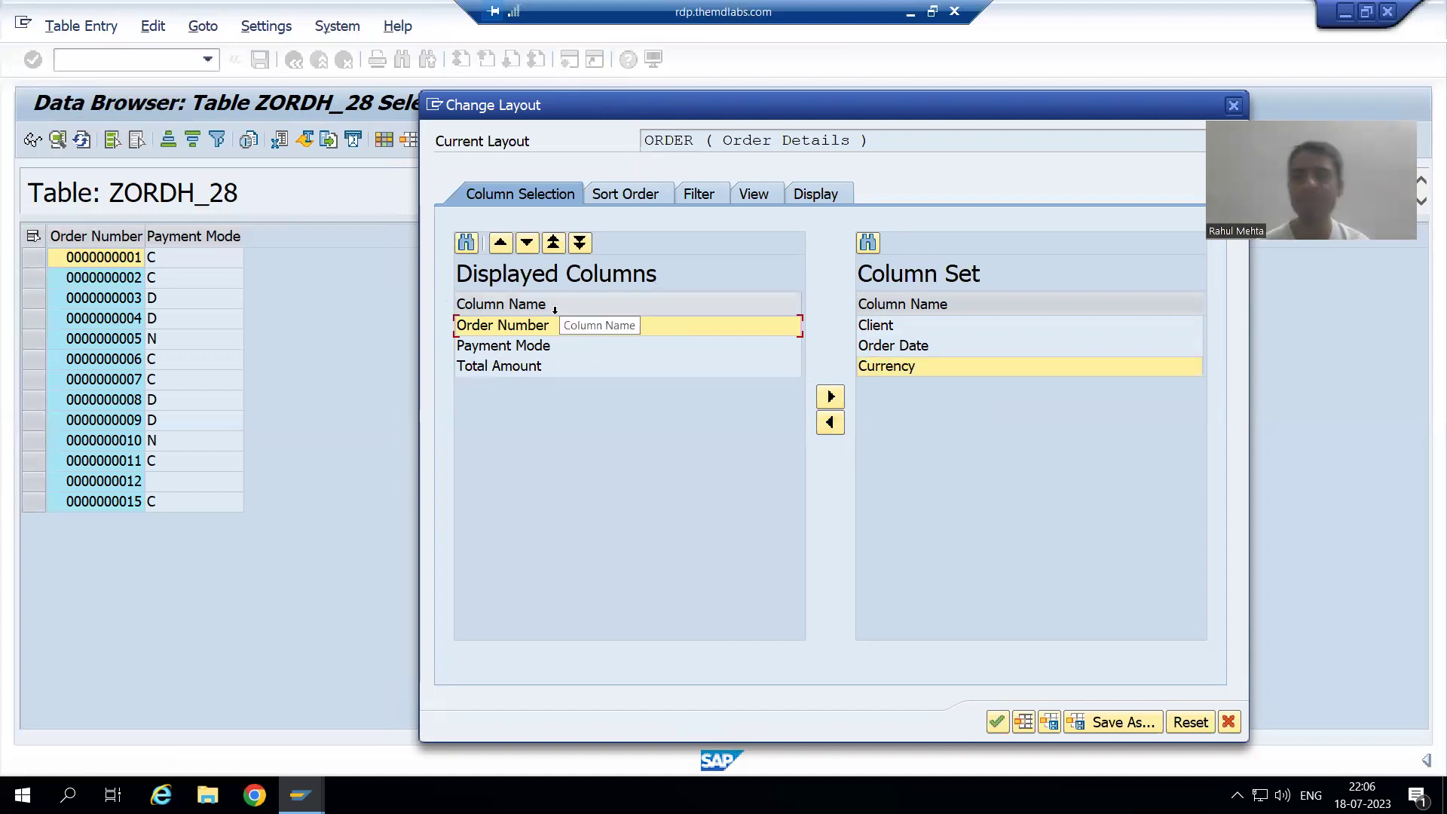
{"action": "left_click", "coordinate": [1000, 724]}
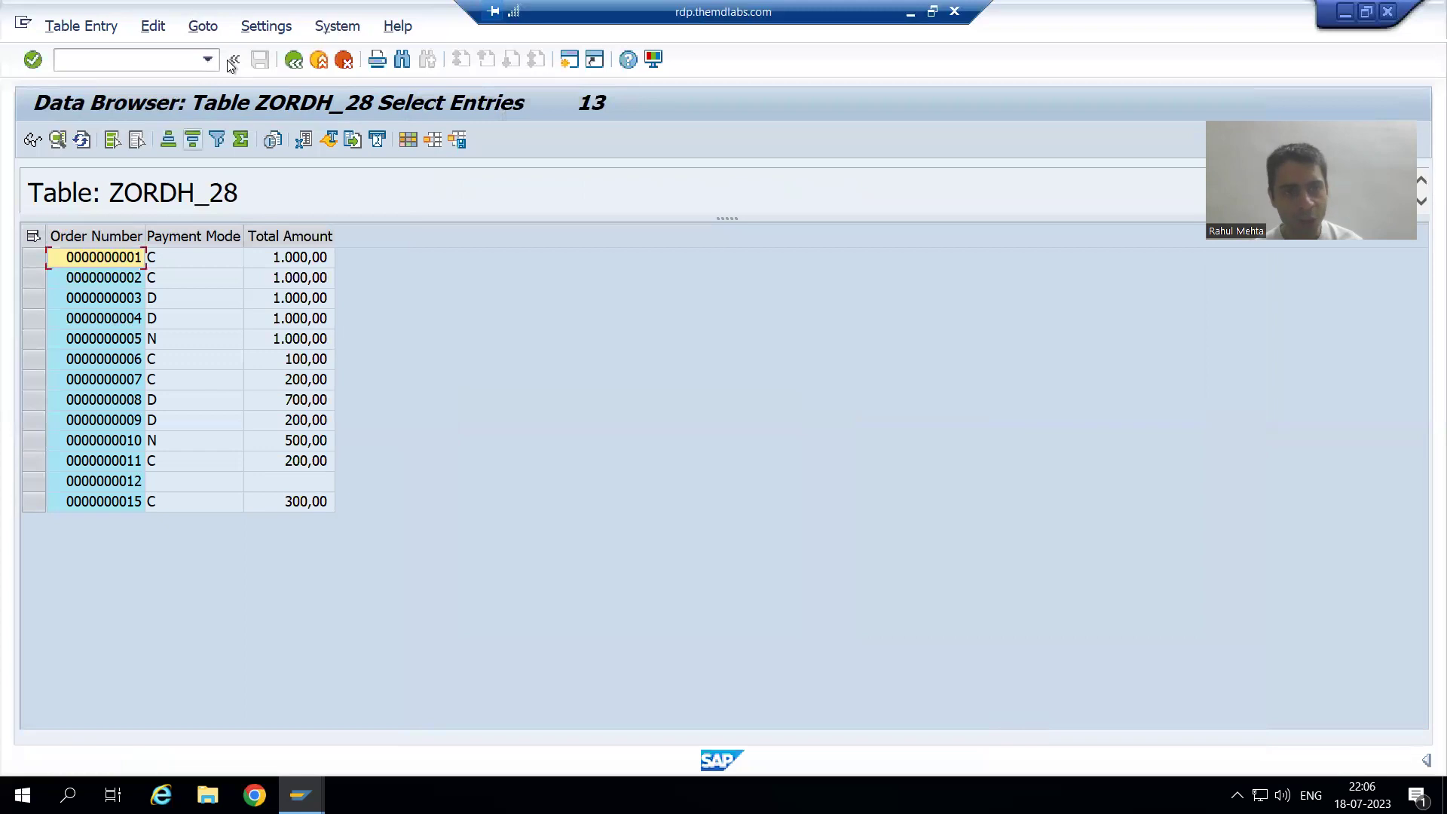
- Save the changed column selection under the layout ORDER, overwriting the existing layout
{"action": "left_click", "coordinate": [255, 31]}
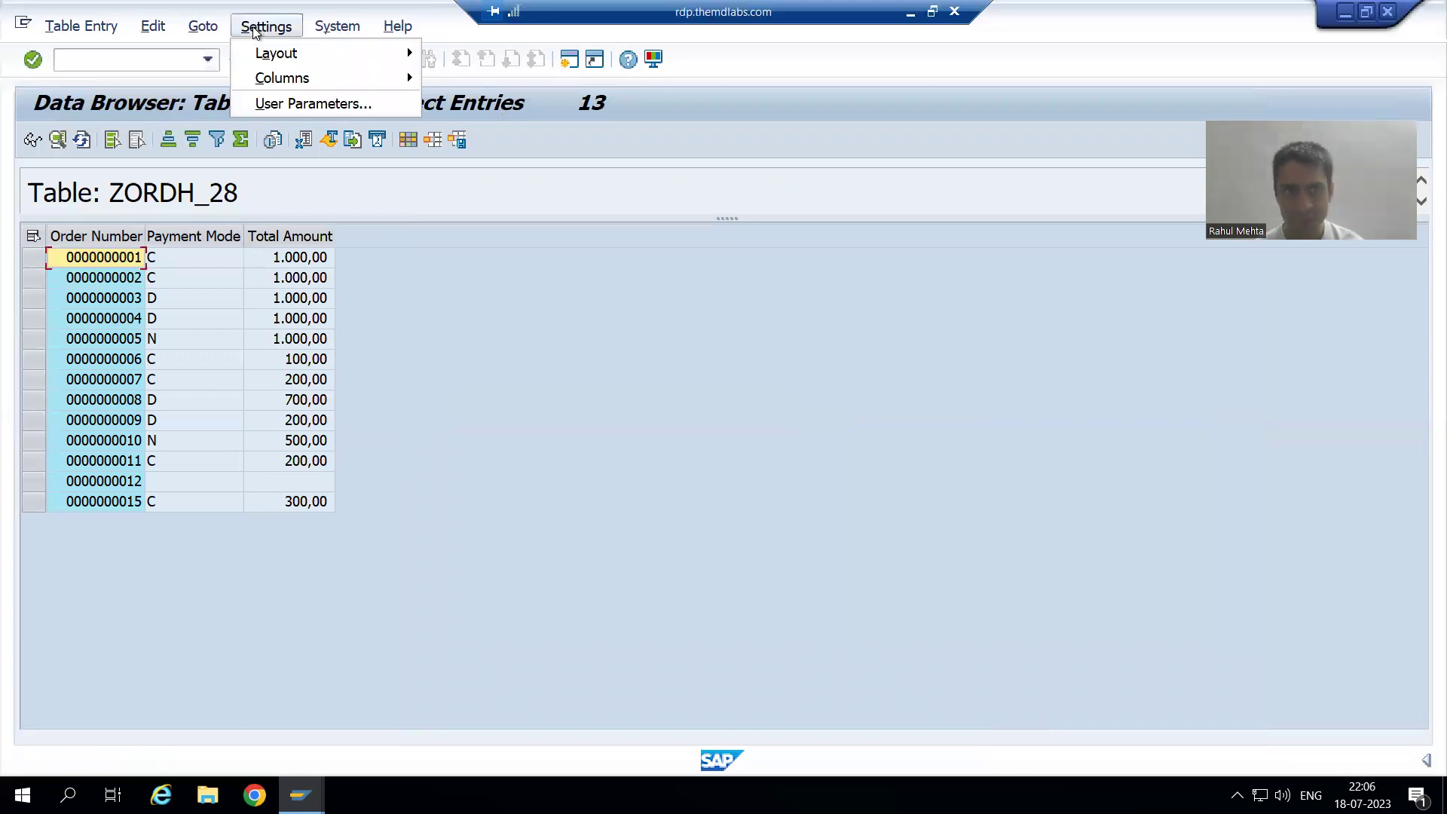
{"action": "mouse_move", "coordinate": [266, 57]}
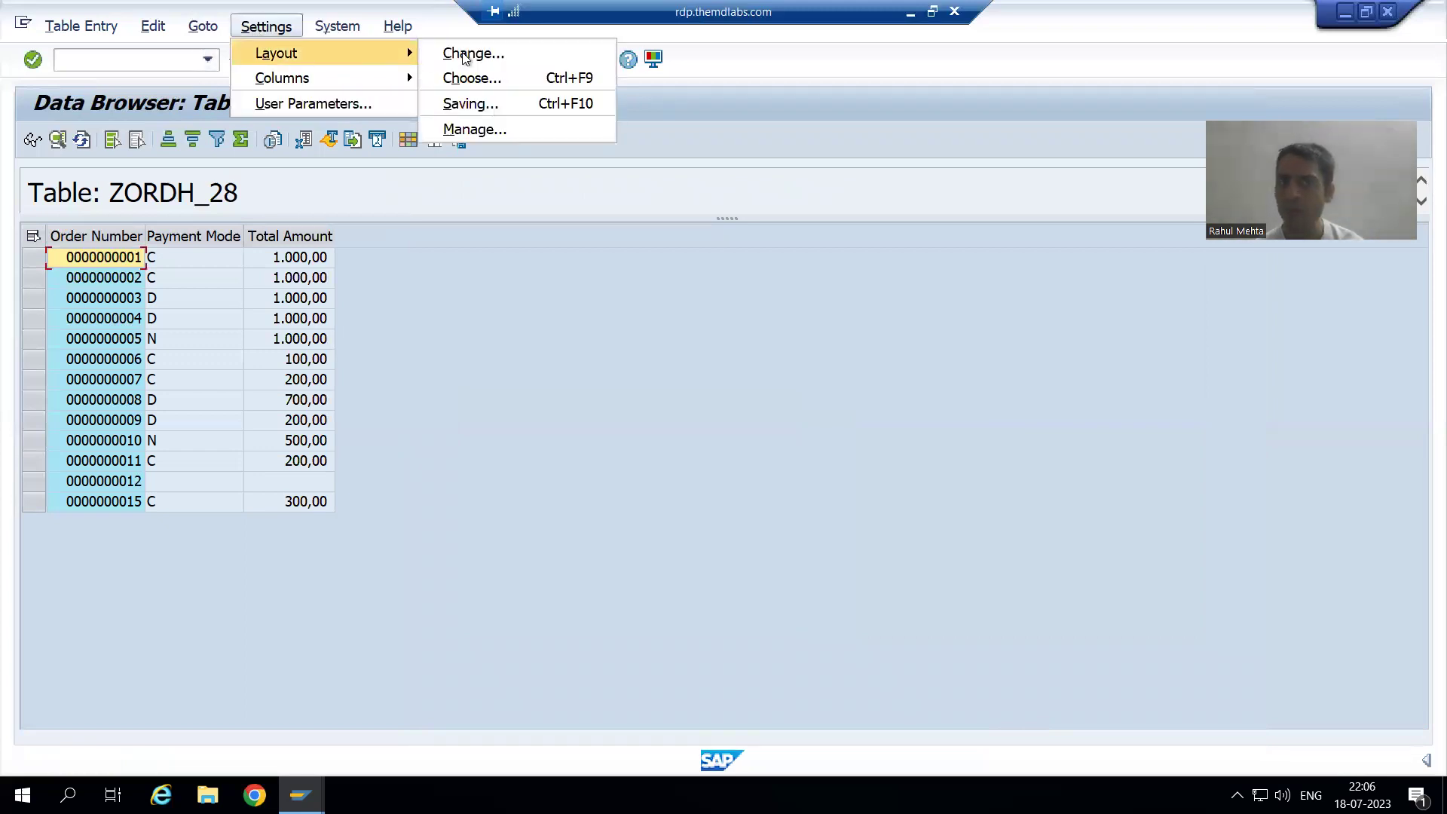
{"action": "left_click", "coordinate": [473, 104]}
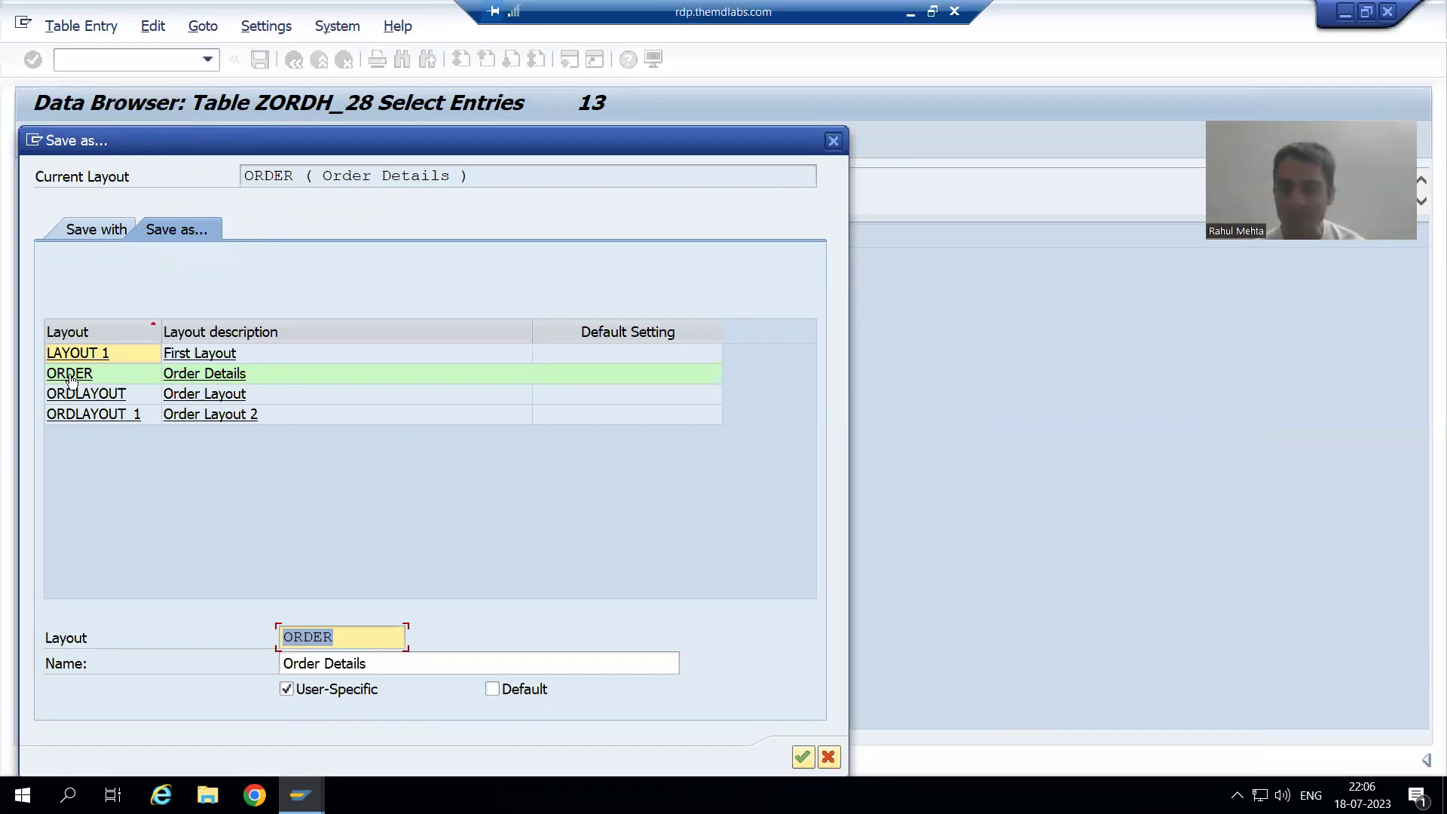
{"action": "left_click", "coordinate": [803, 757]}
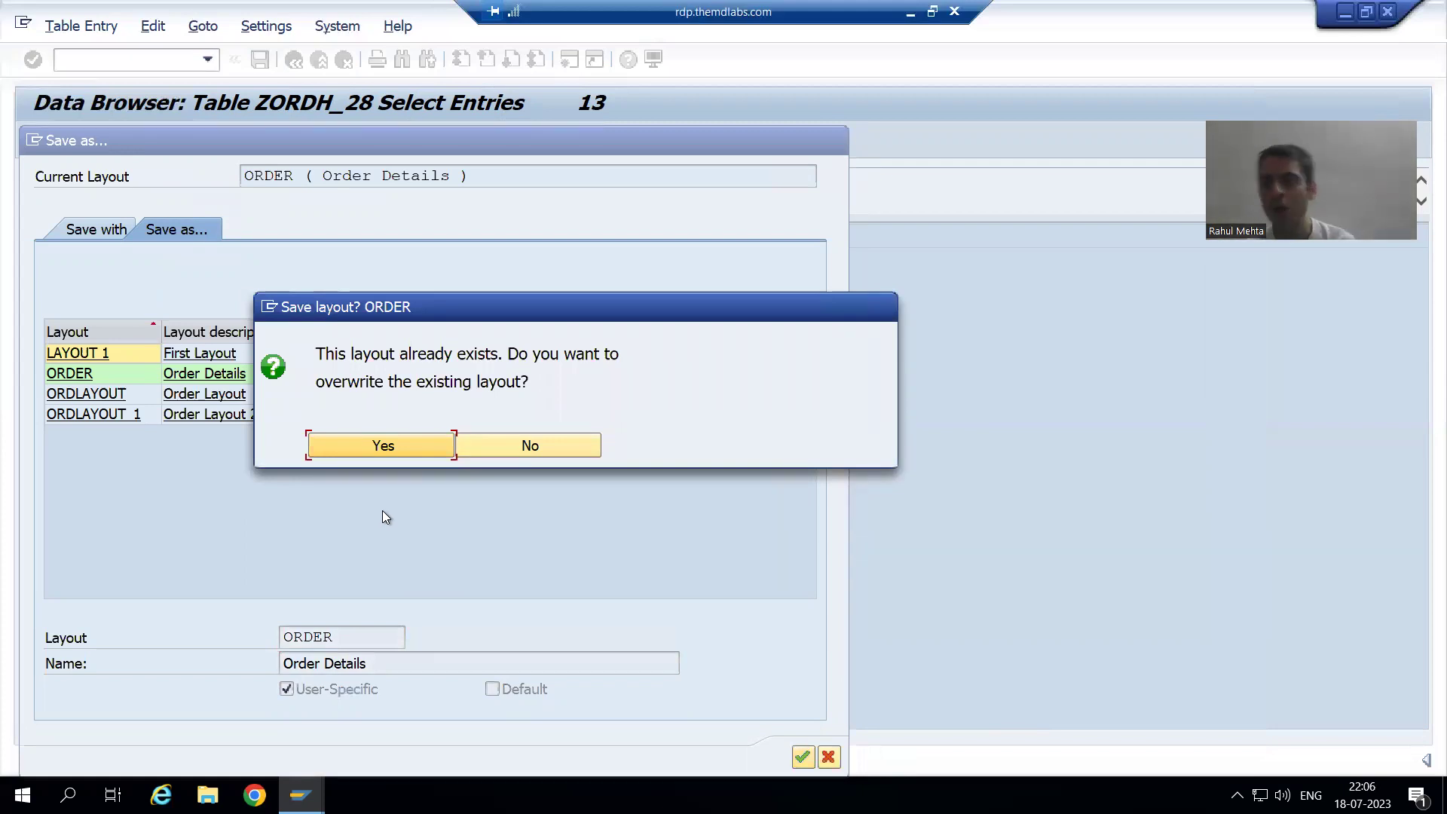
{"action": "left_click", "coordinate": [359, 445]}
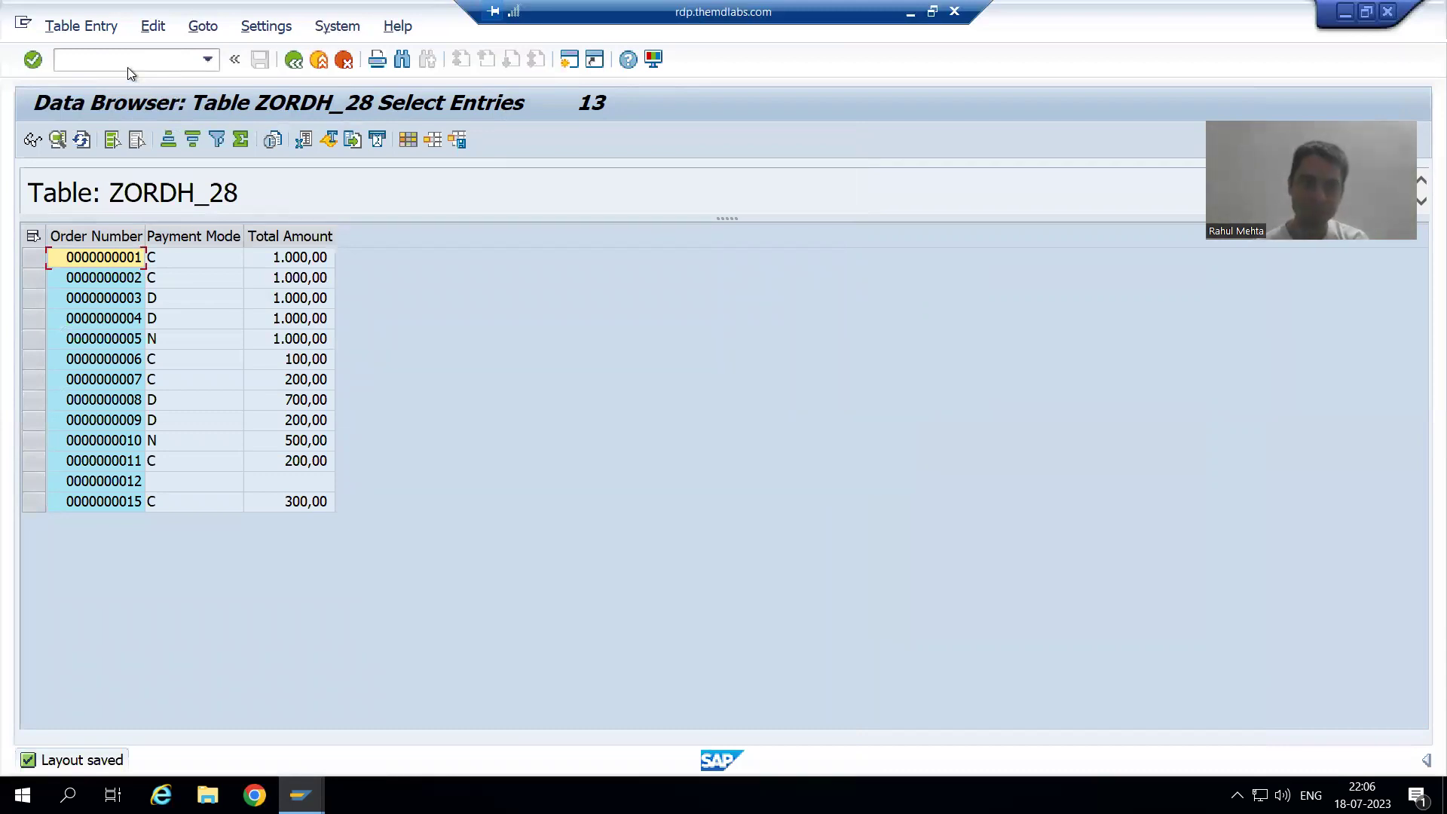
- Restart transaction SE16 and run the ZORDH_28 selection again without any criteria
{"action": "type", "text": "/n"}
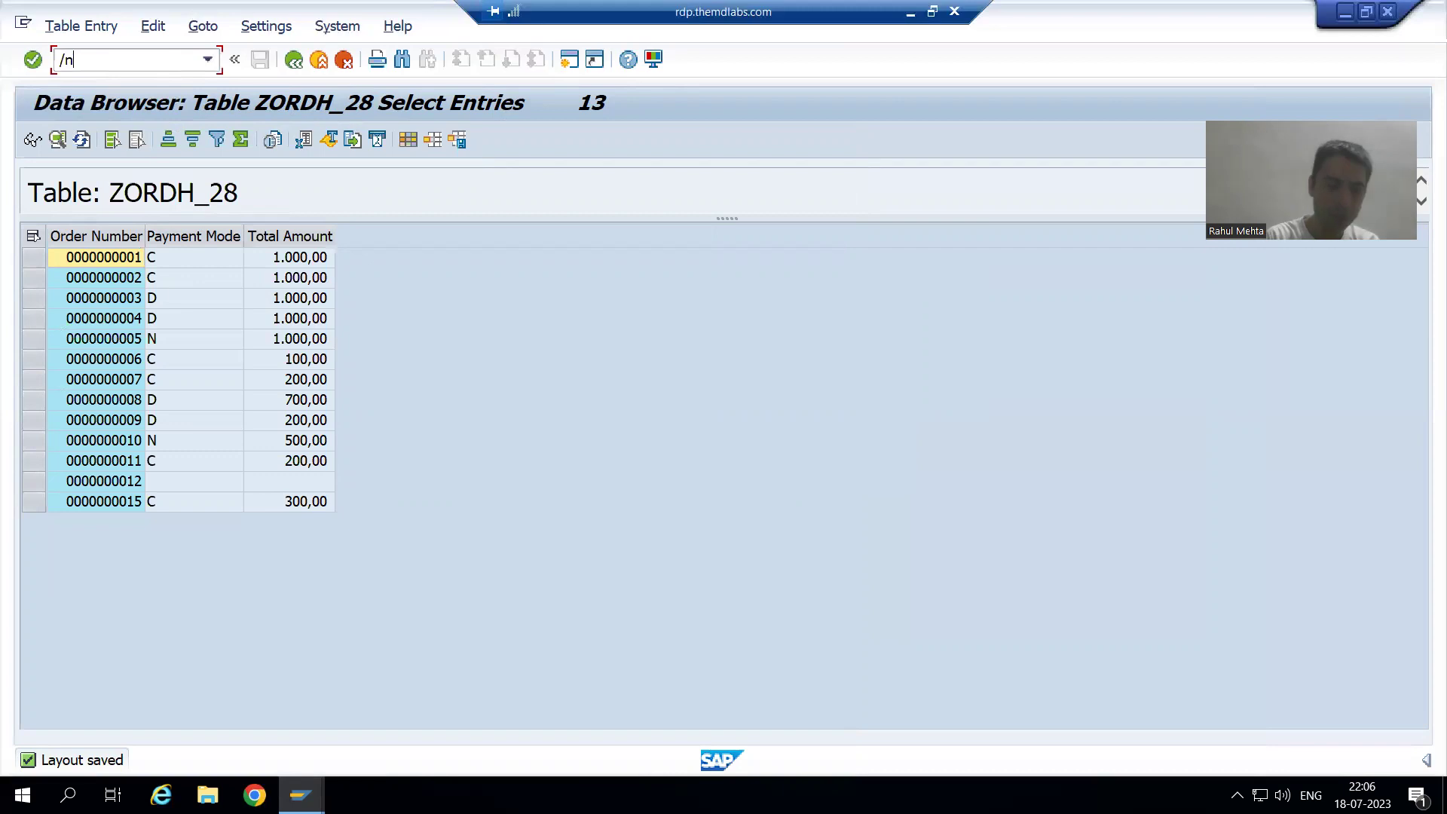
{"action": "type", "text": "se16"}
{"action": "key", "text": "Return"}
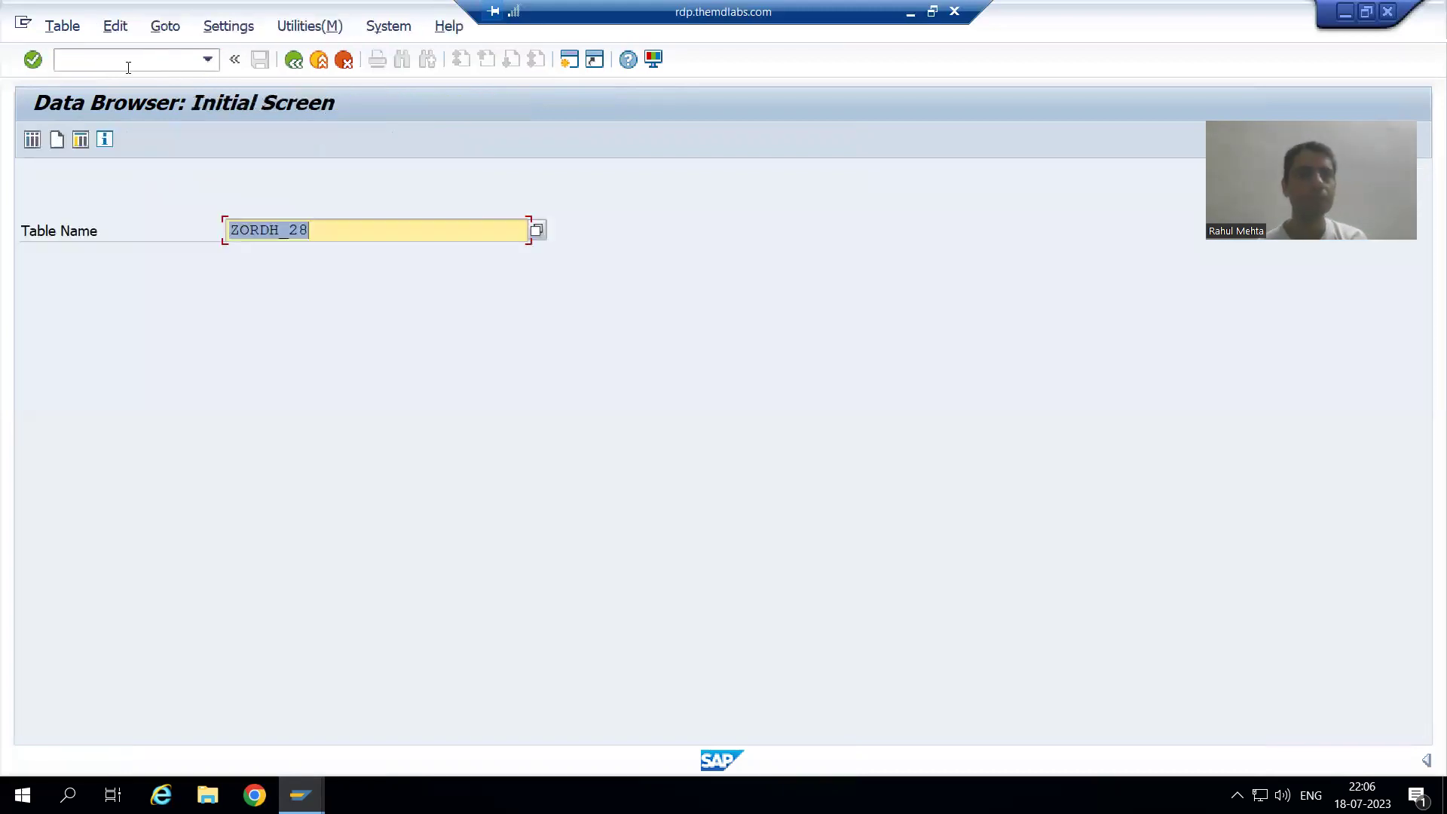
{"action": "key", "text": "Return"}
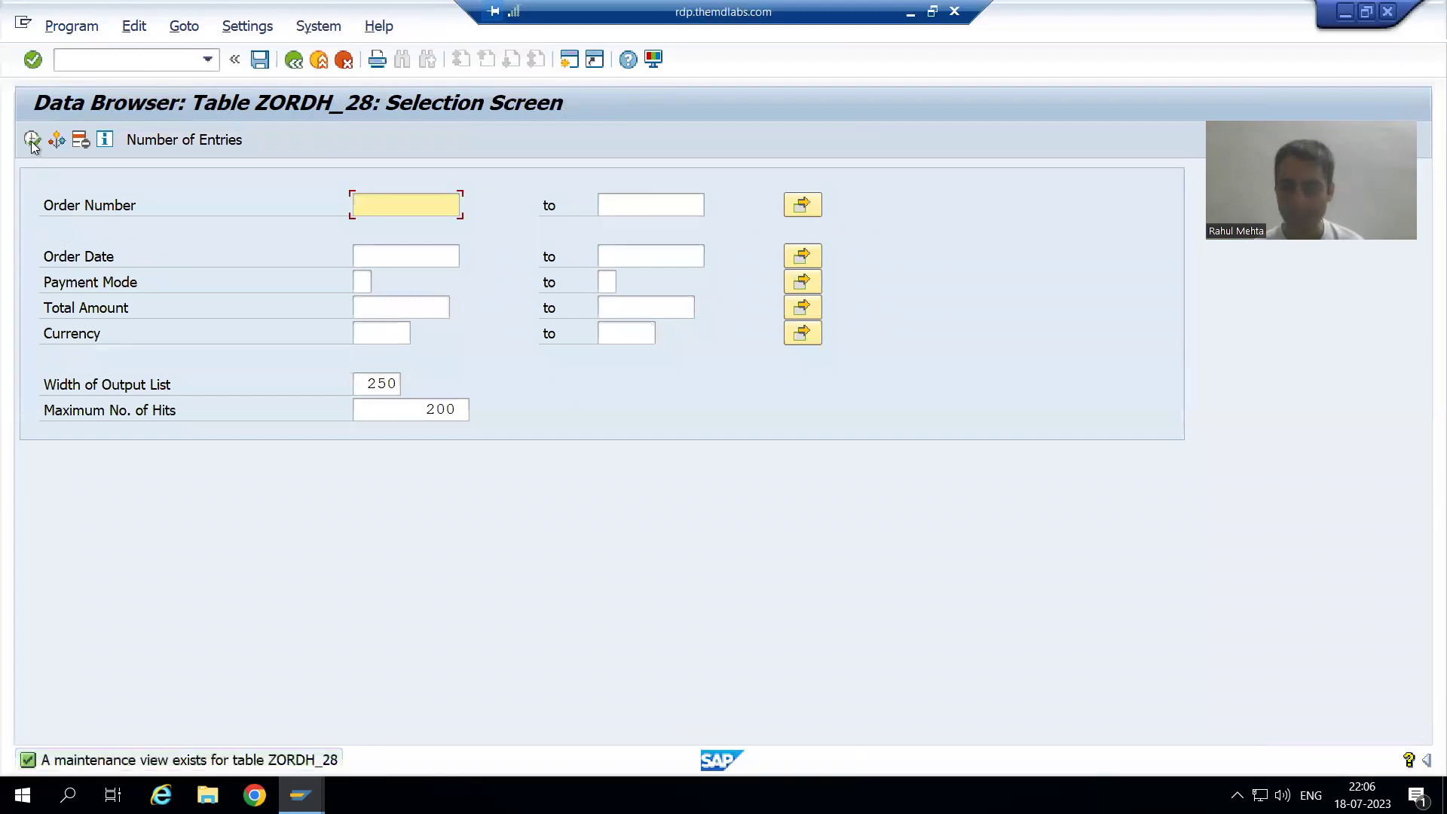
{"action": "left_click", "coordinate": [31, 142]}
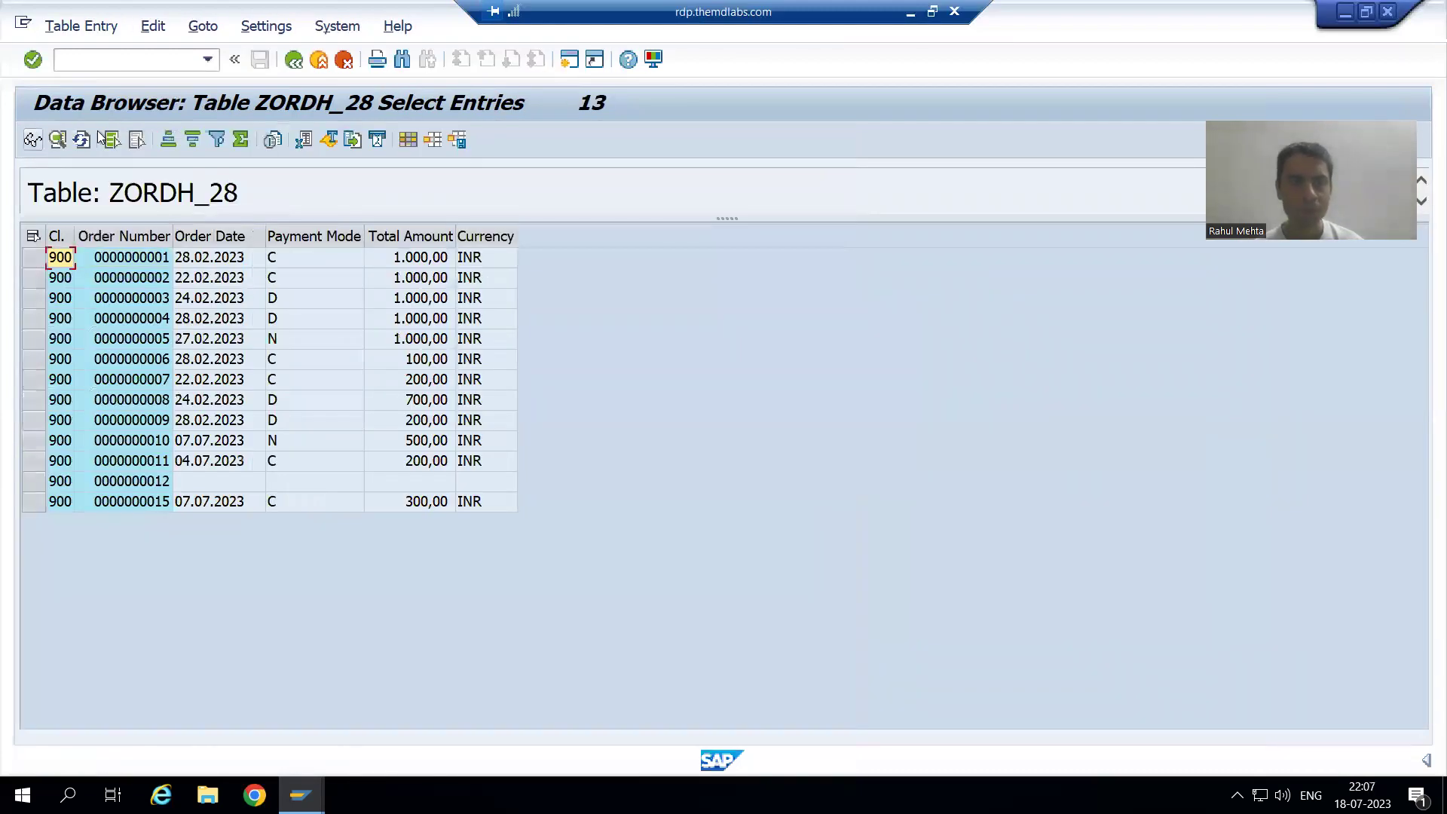
- Choose the updated layout ORDER for the newly listed ZORDH_28 entries
{"action": "left_click", "coordinate": [258, 28]}
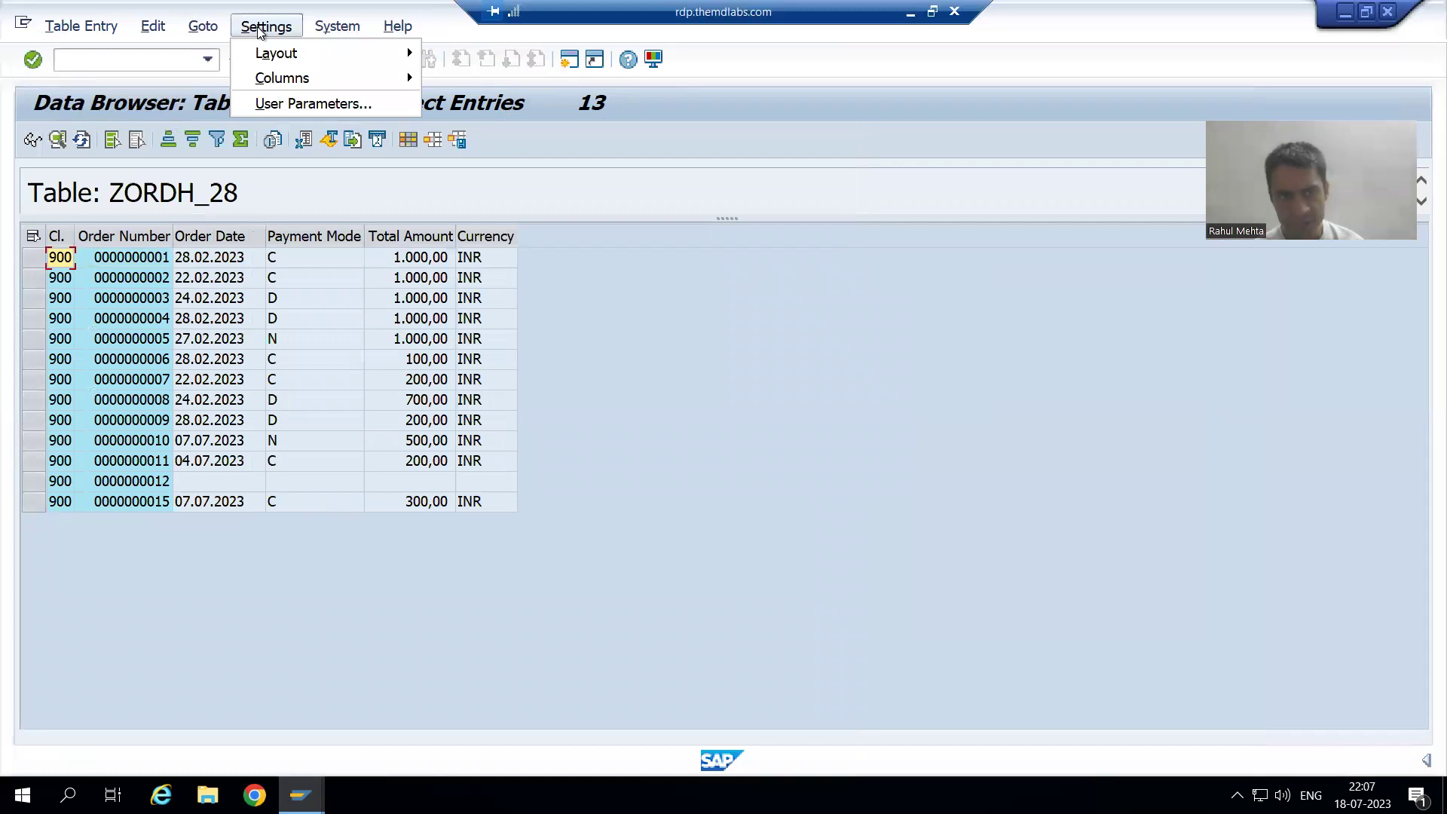
{"action": "mouse_move", "coordinate": [348, 55]}
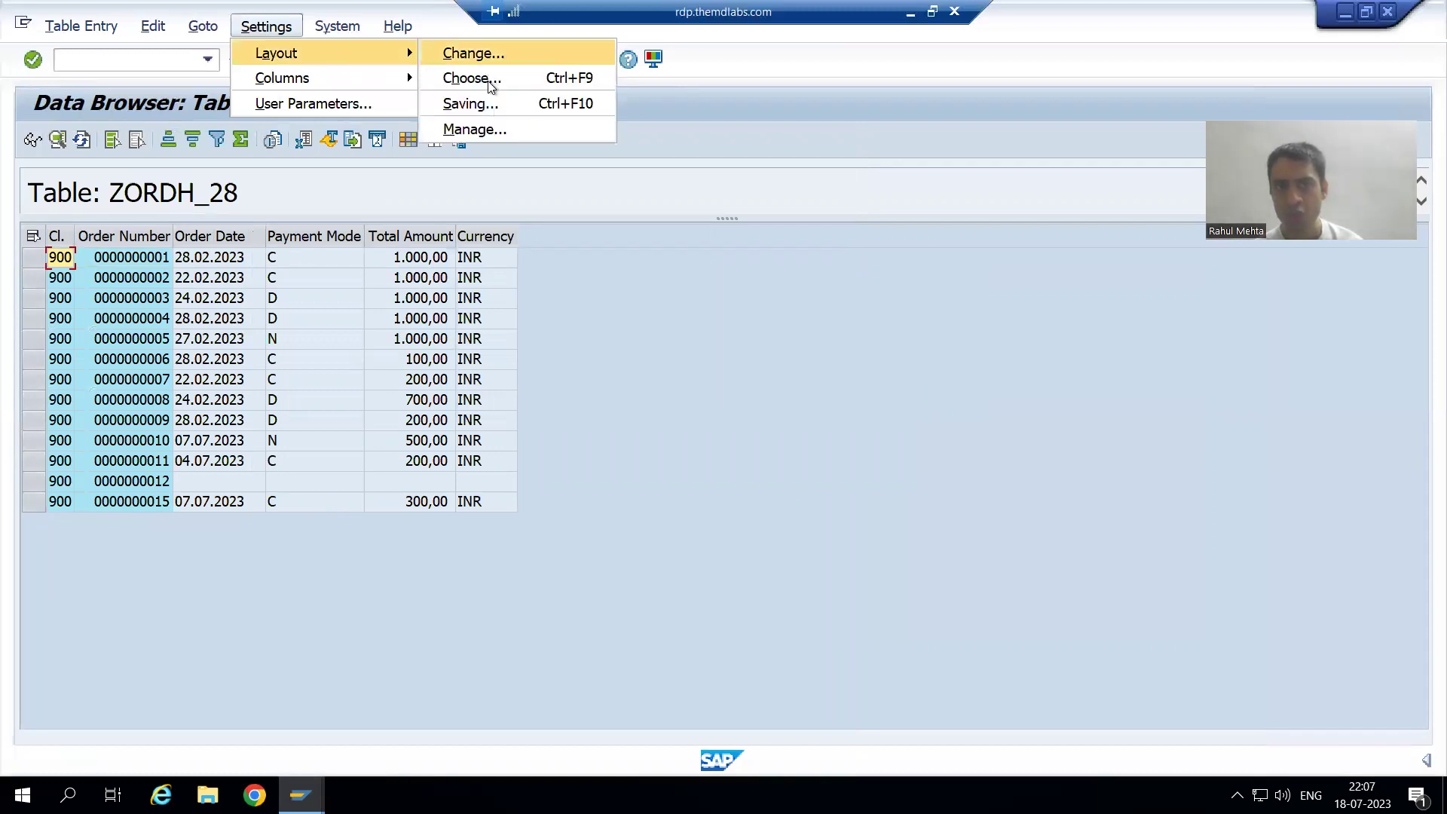
{"action": "left_click", "coordinate": [487, 80]}
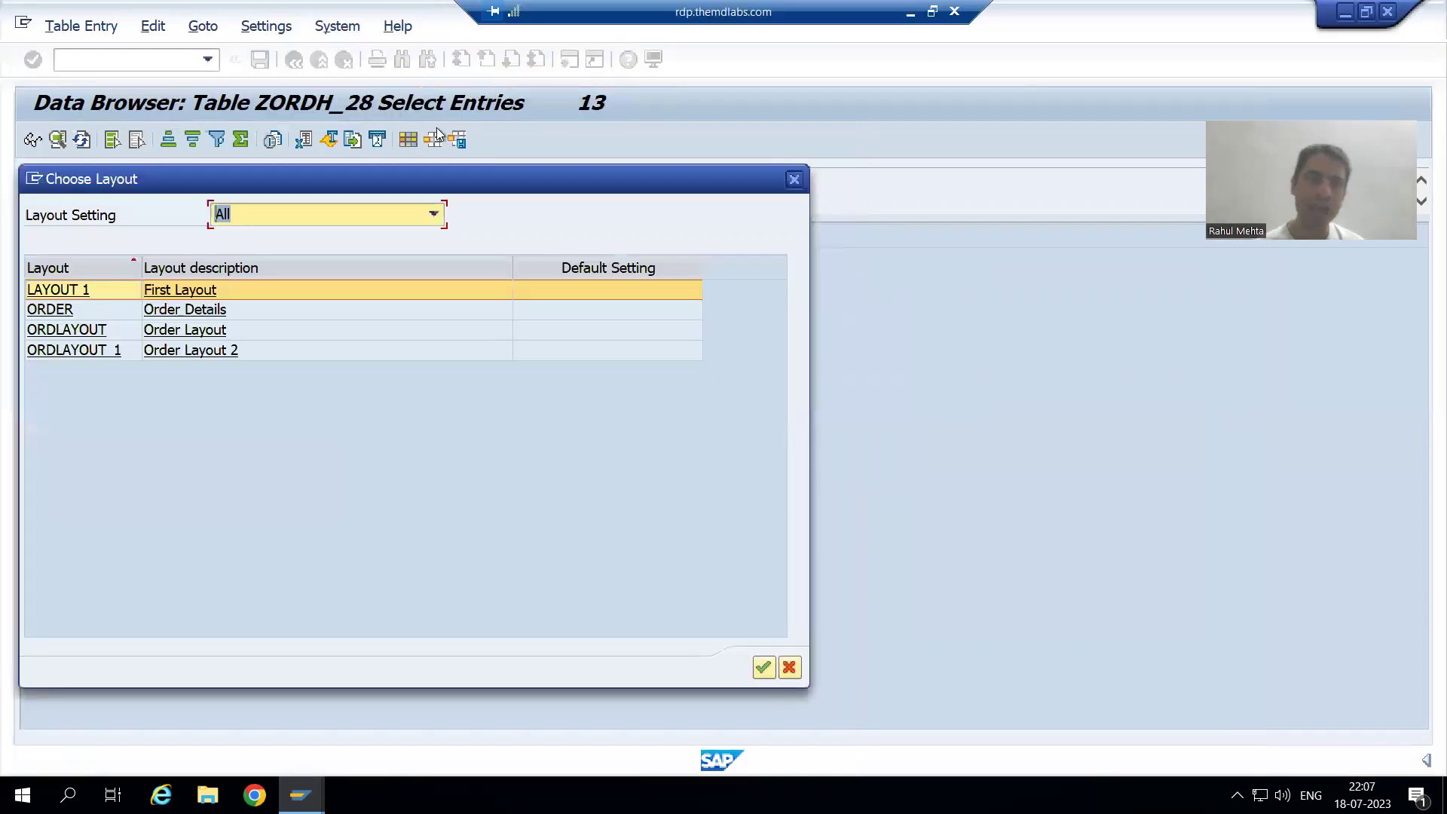
{"action": "left_click", "coordinate": [60, 312]}
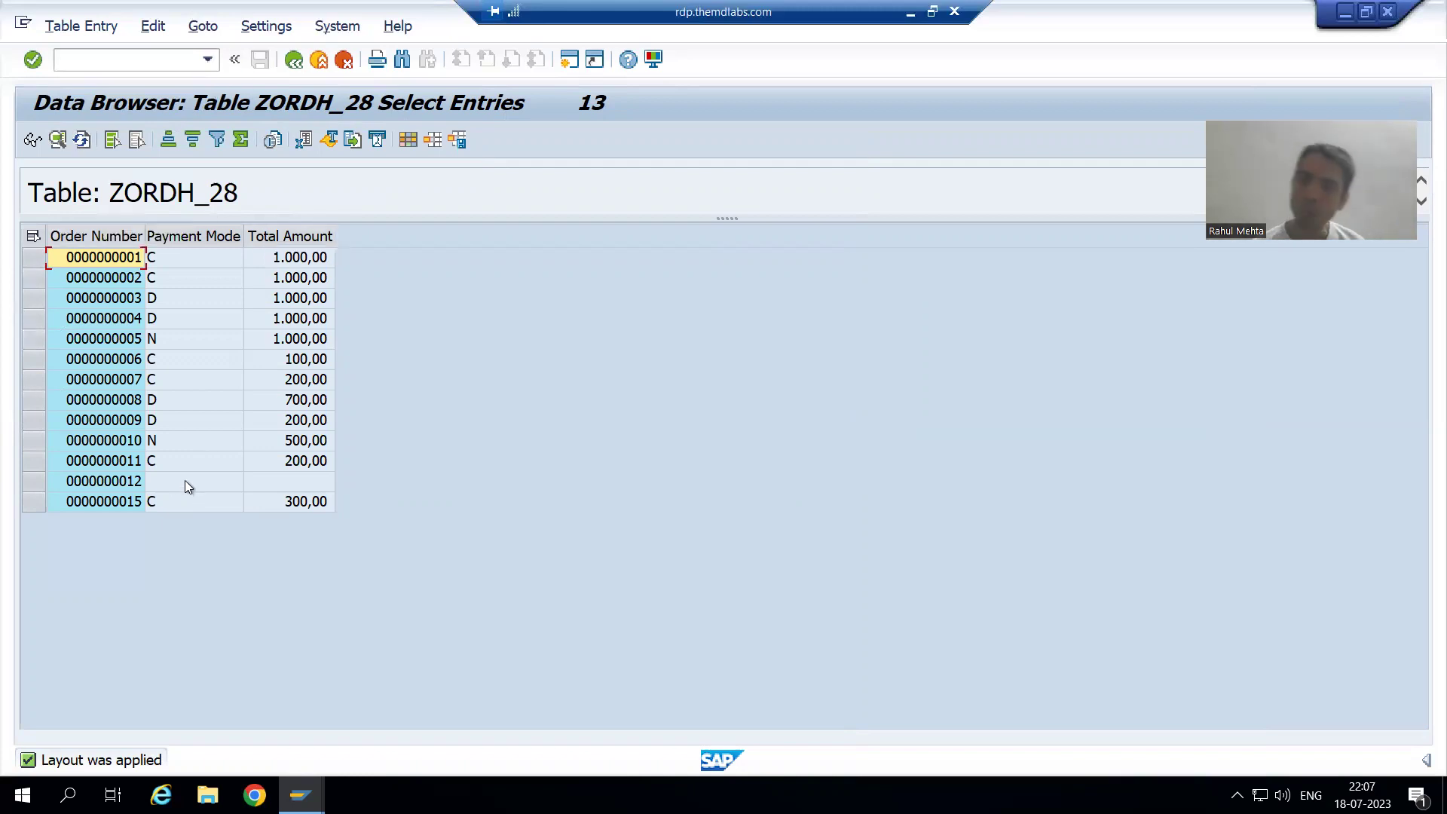
- Add the Order Date column to the displayed columns of the list and apply the change
{"action": "left_click", "coordinate": [287, 29]}
{"action": "mouse_move", "coordinate": [304, 59]}
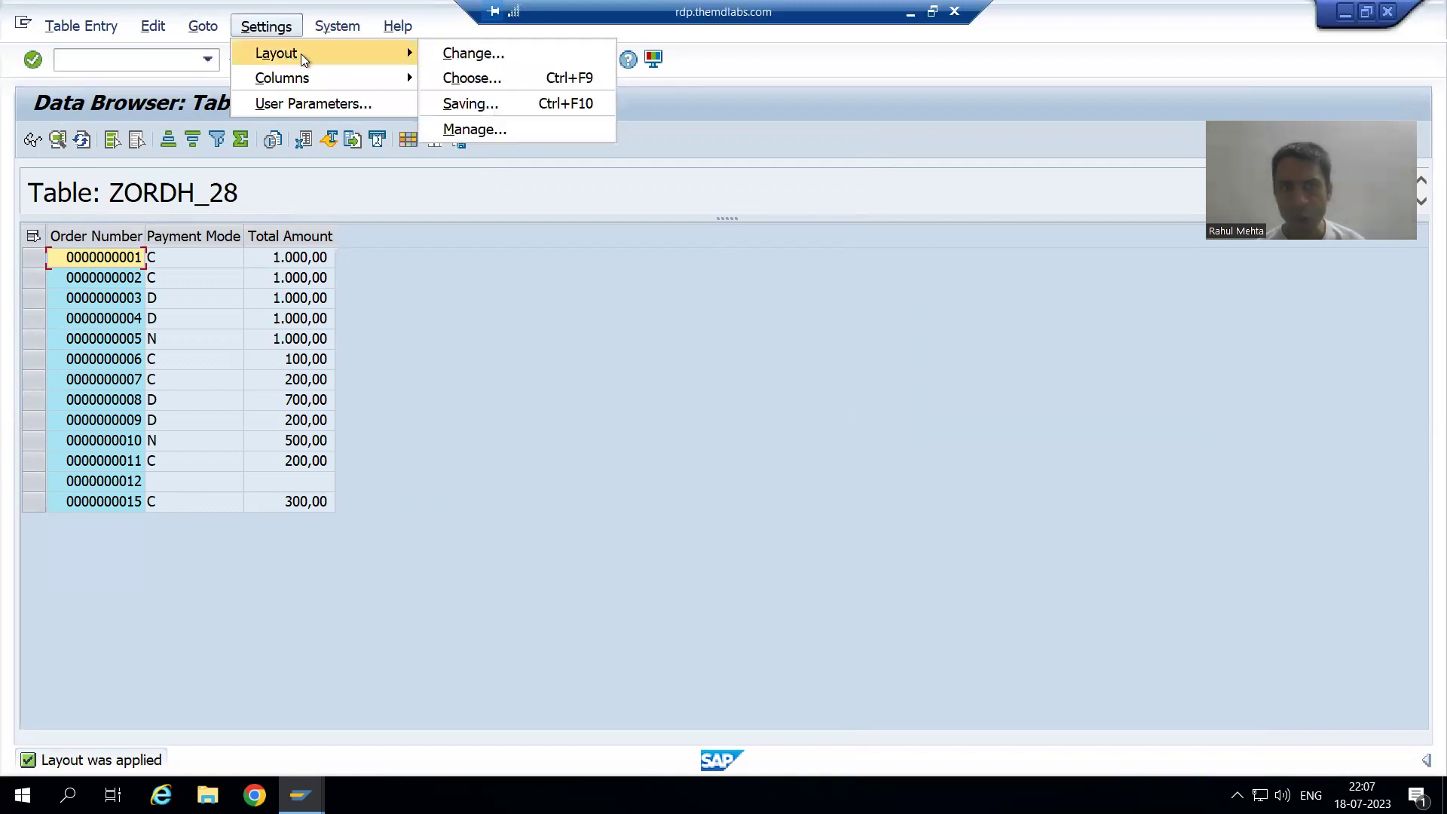
{"action": "left_click", "coordinate": [469, 57]}
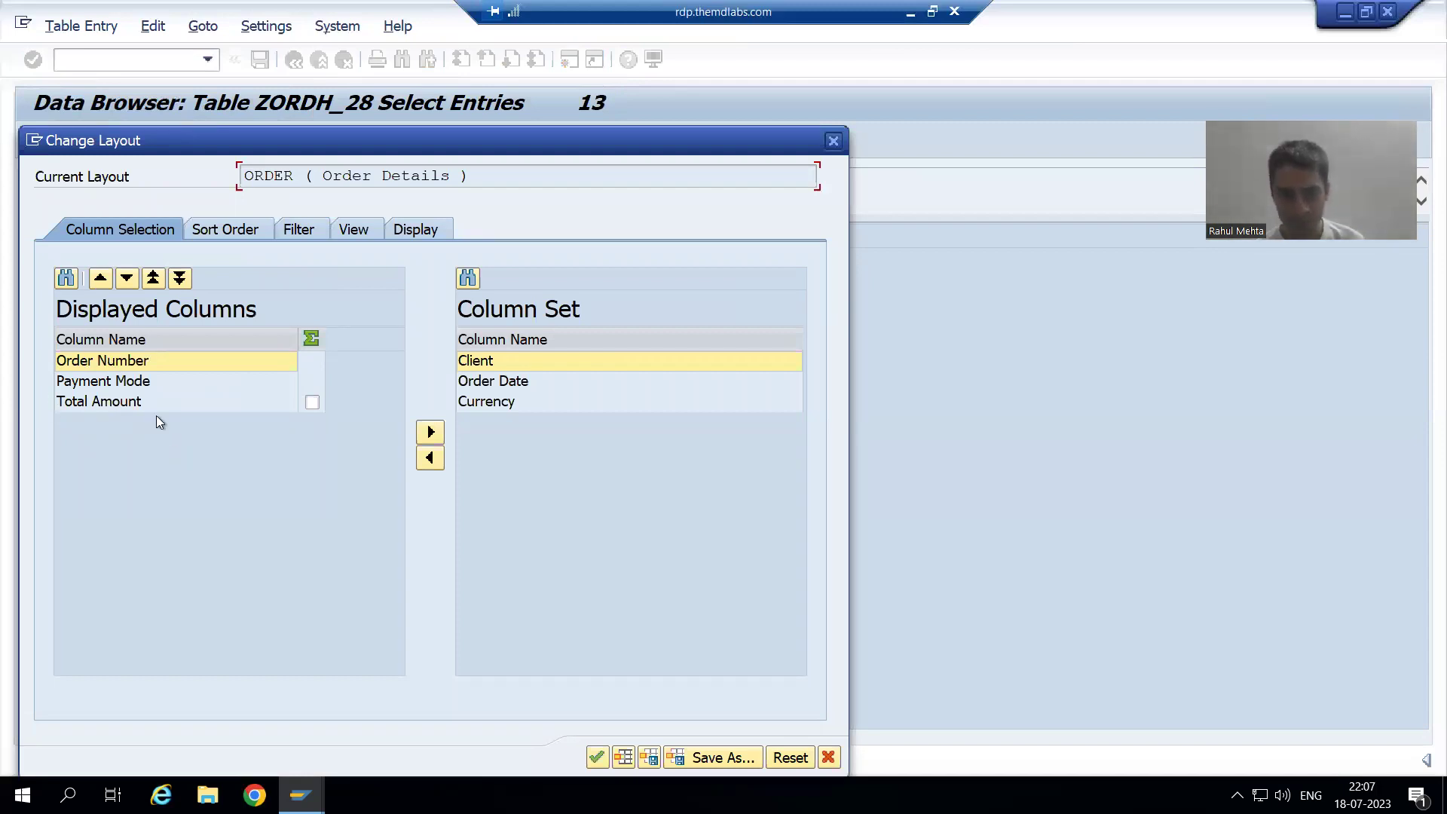
{"action": "left_click", "coordinate": [472, 382]}
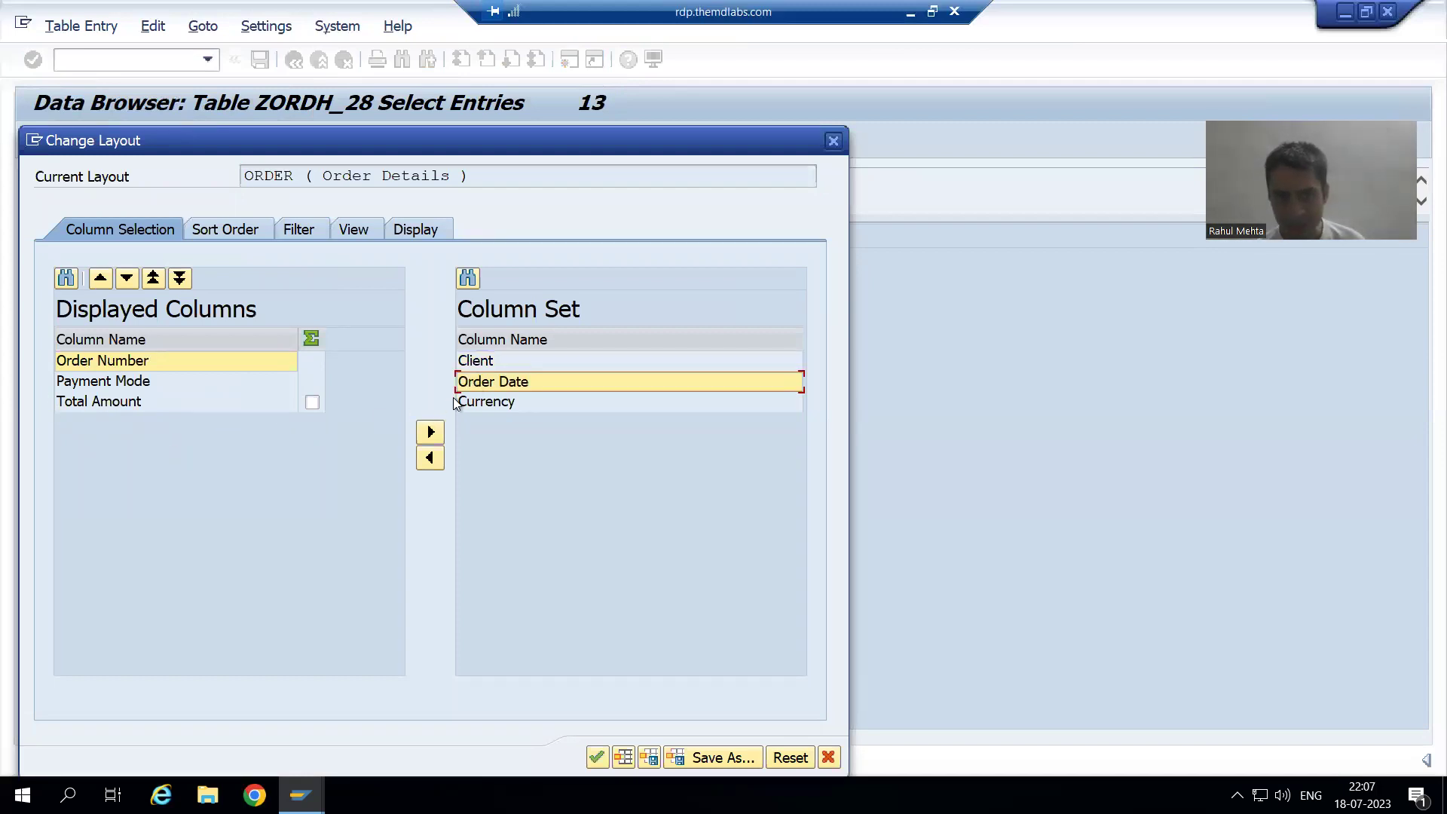
{"action": "left_click", "coordinate": [430, 460]}
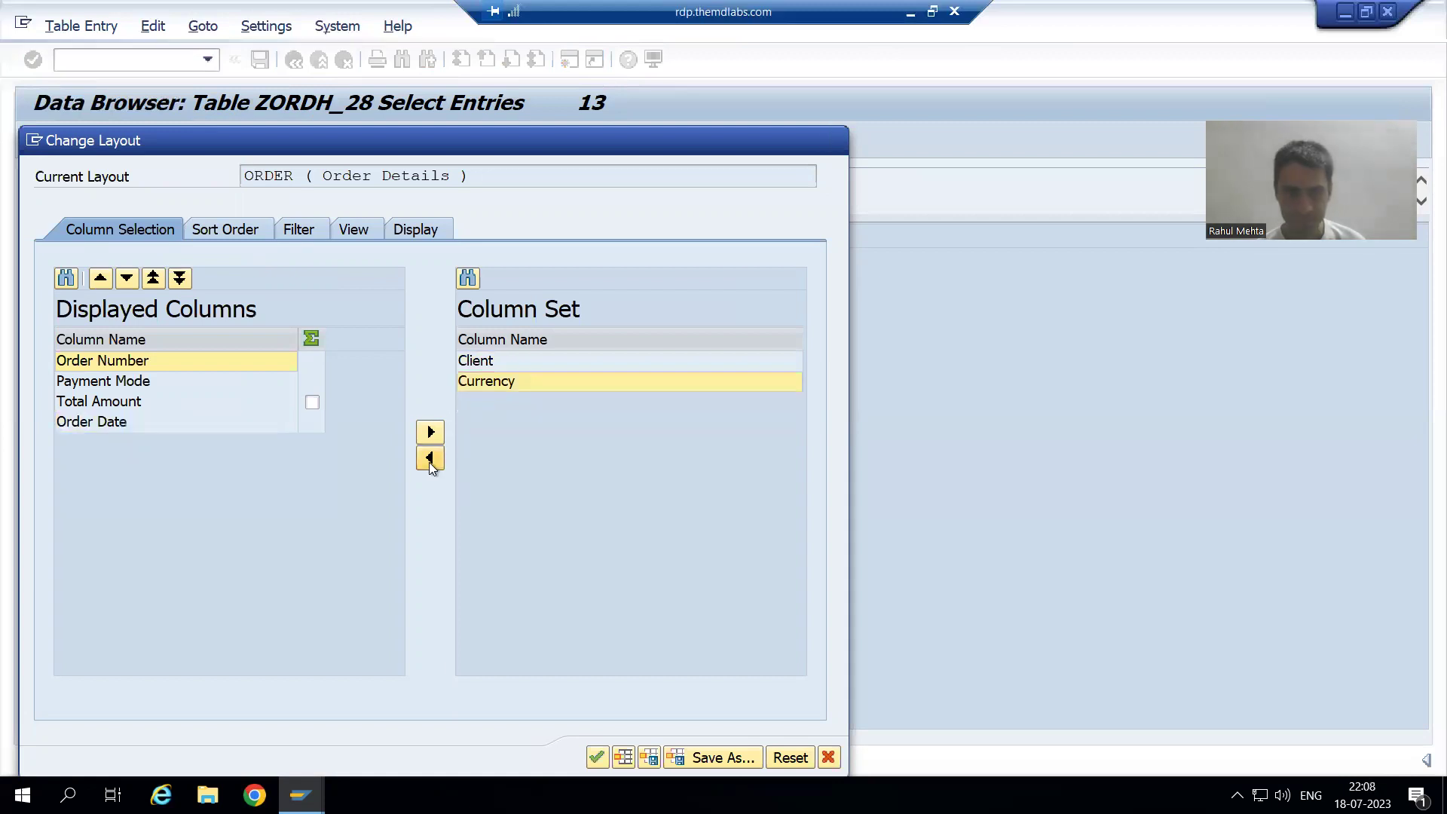
{"action": "left_click", "coordinate": [596, 756]}
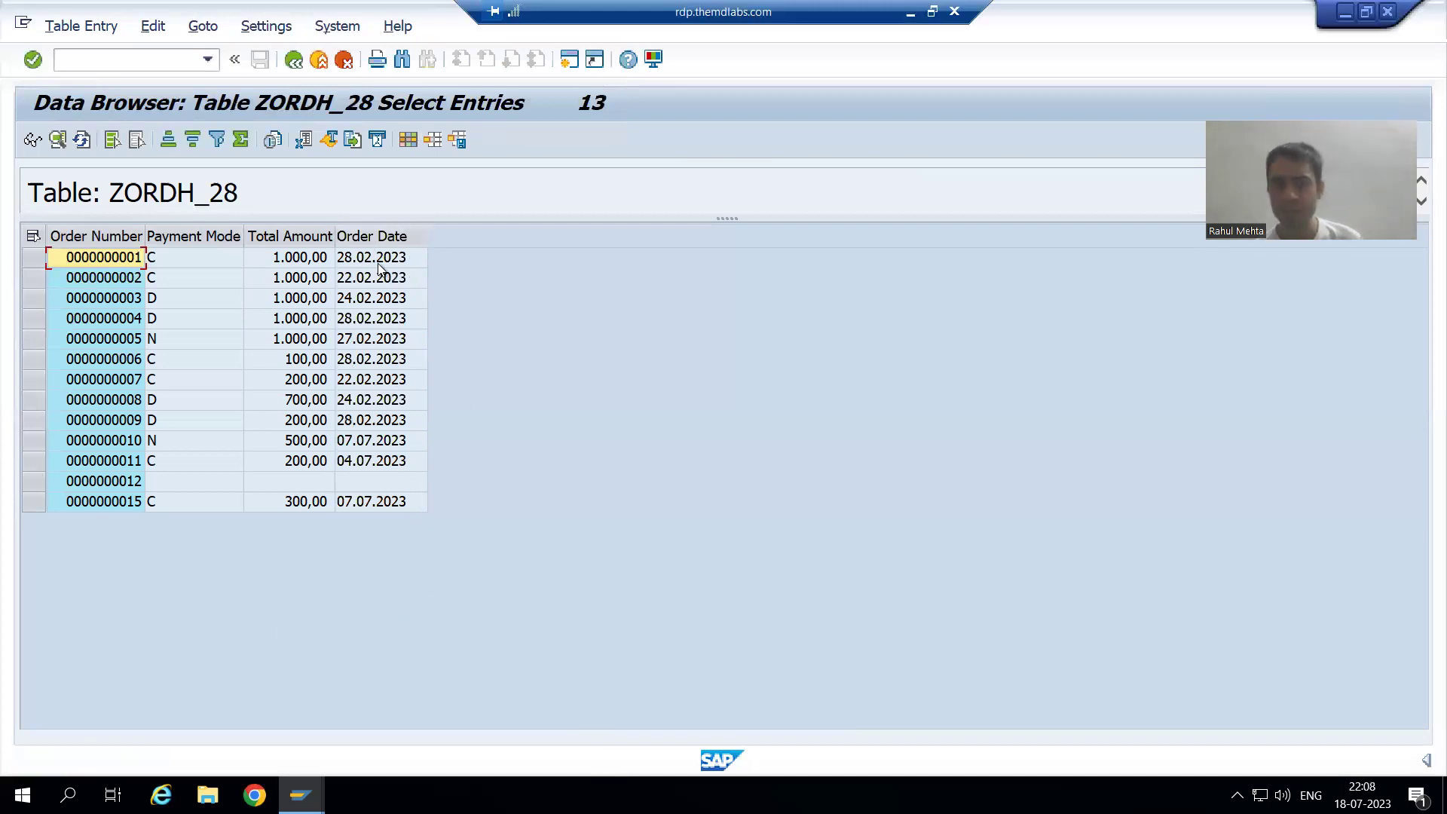
- Start saving the current column selection as a separate user-specific layout with the layout name ORDER2
{"action": "left_click", "coordinate": [264, 29]}
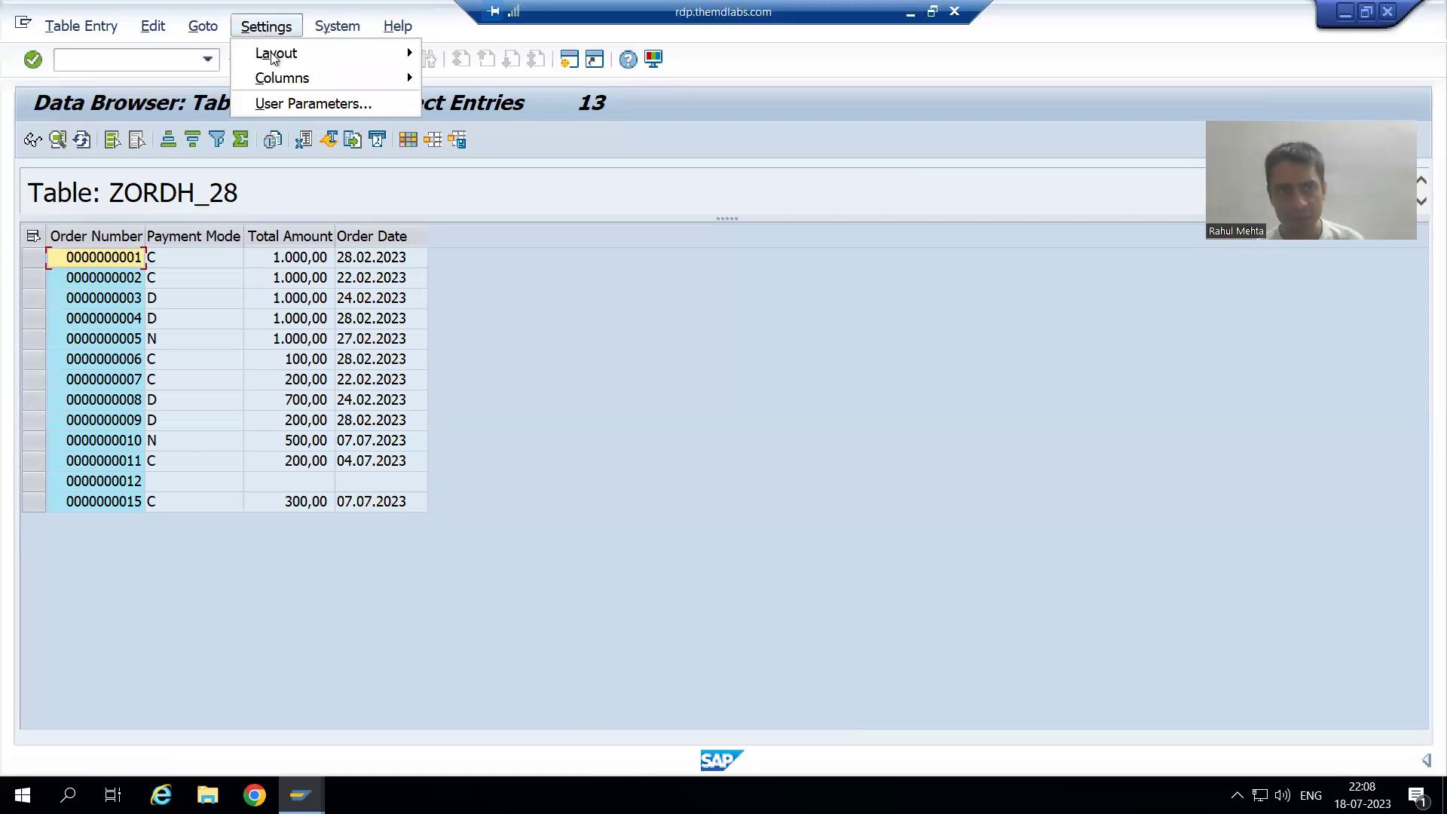
{"action": "mouse_move", "coordinate": [417, 59]}
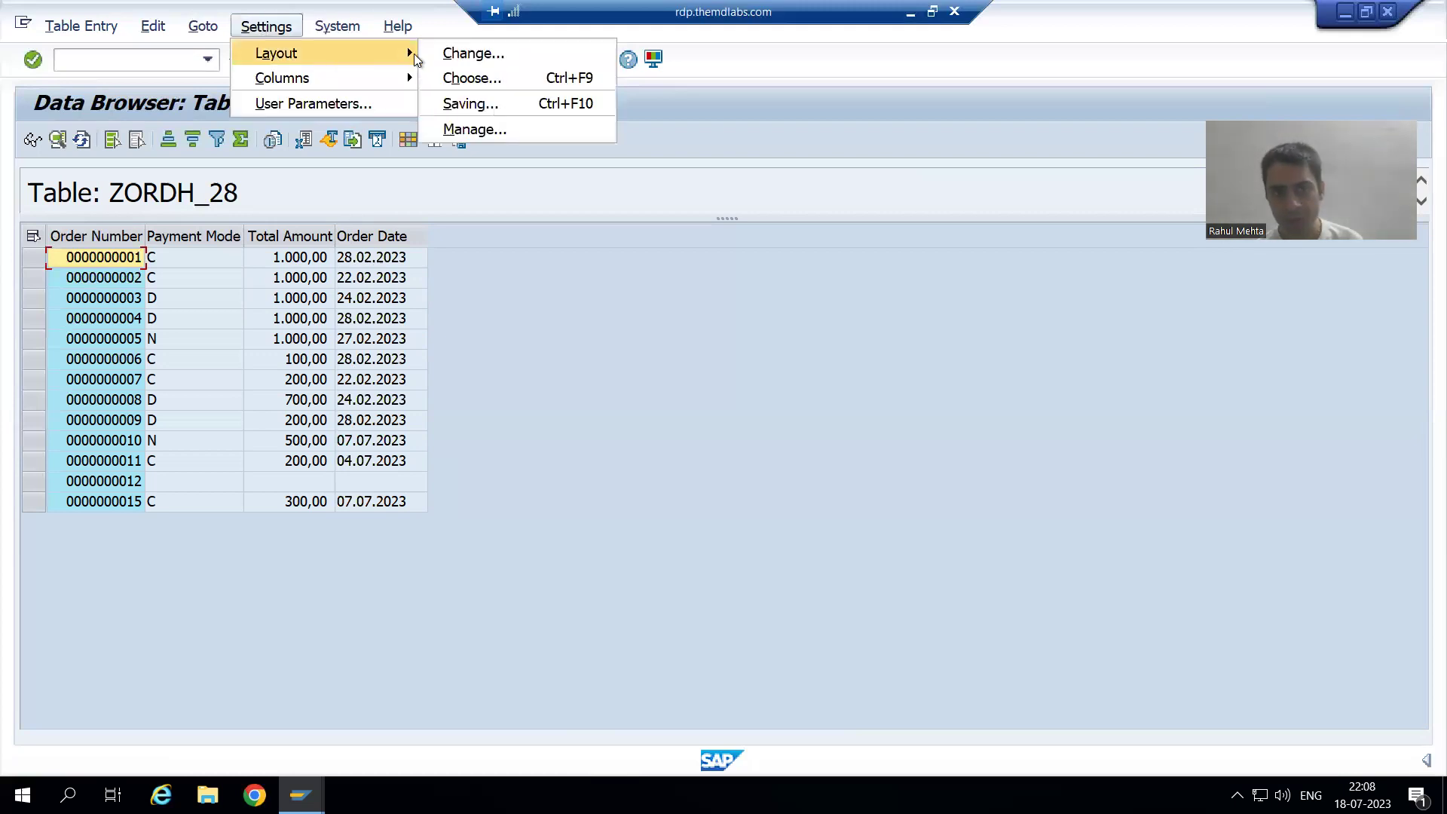
{"action": "left_click", "coordinate": [471, 104]}
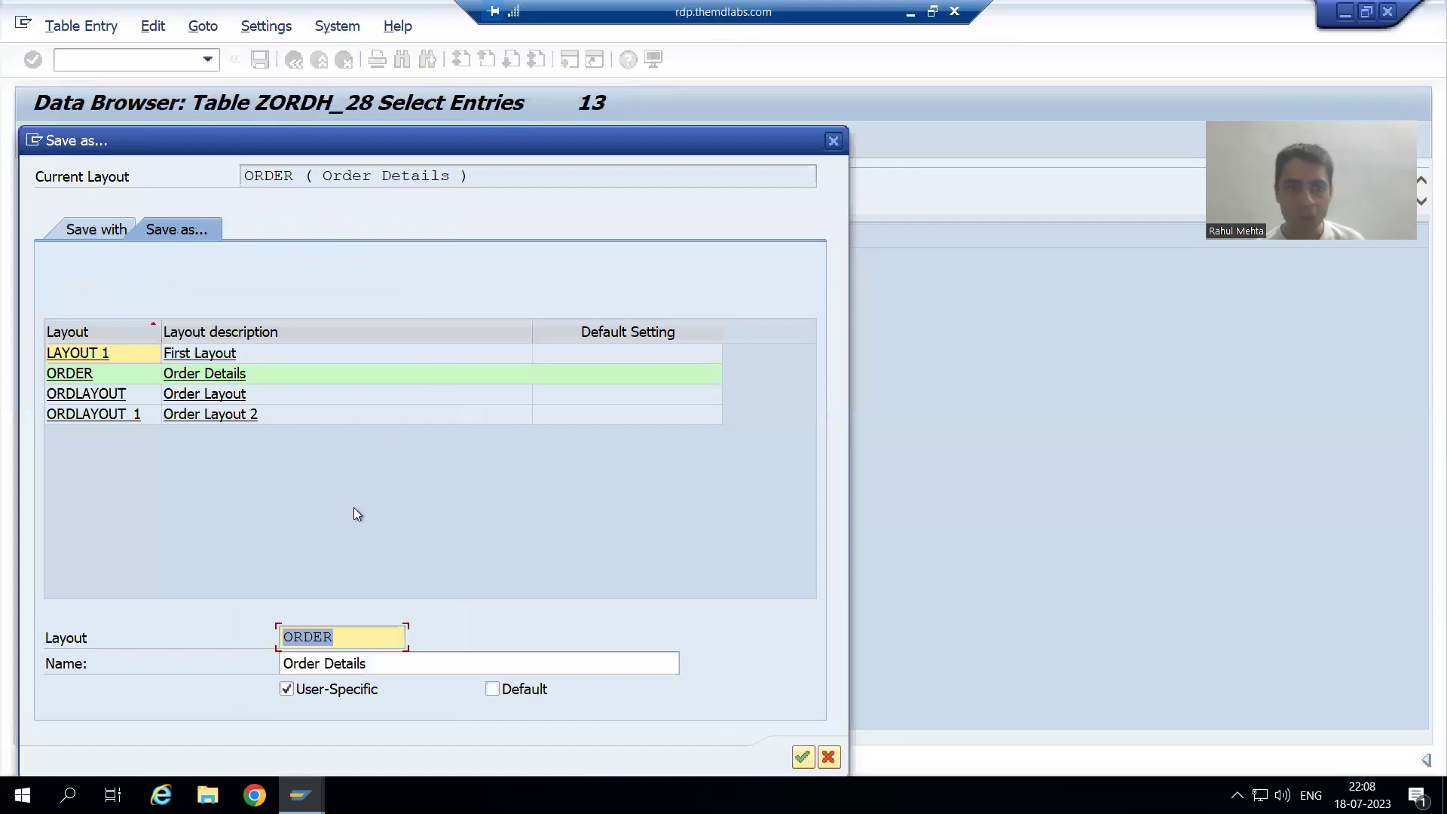
{"action": "left_click", "coordinate": [366, 639]}
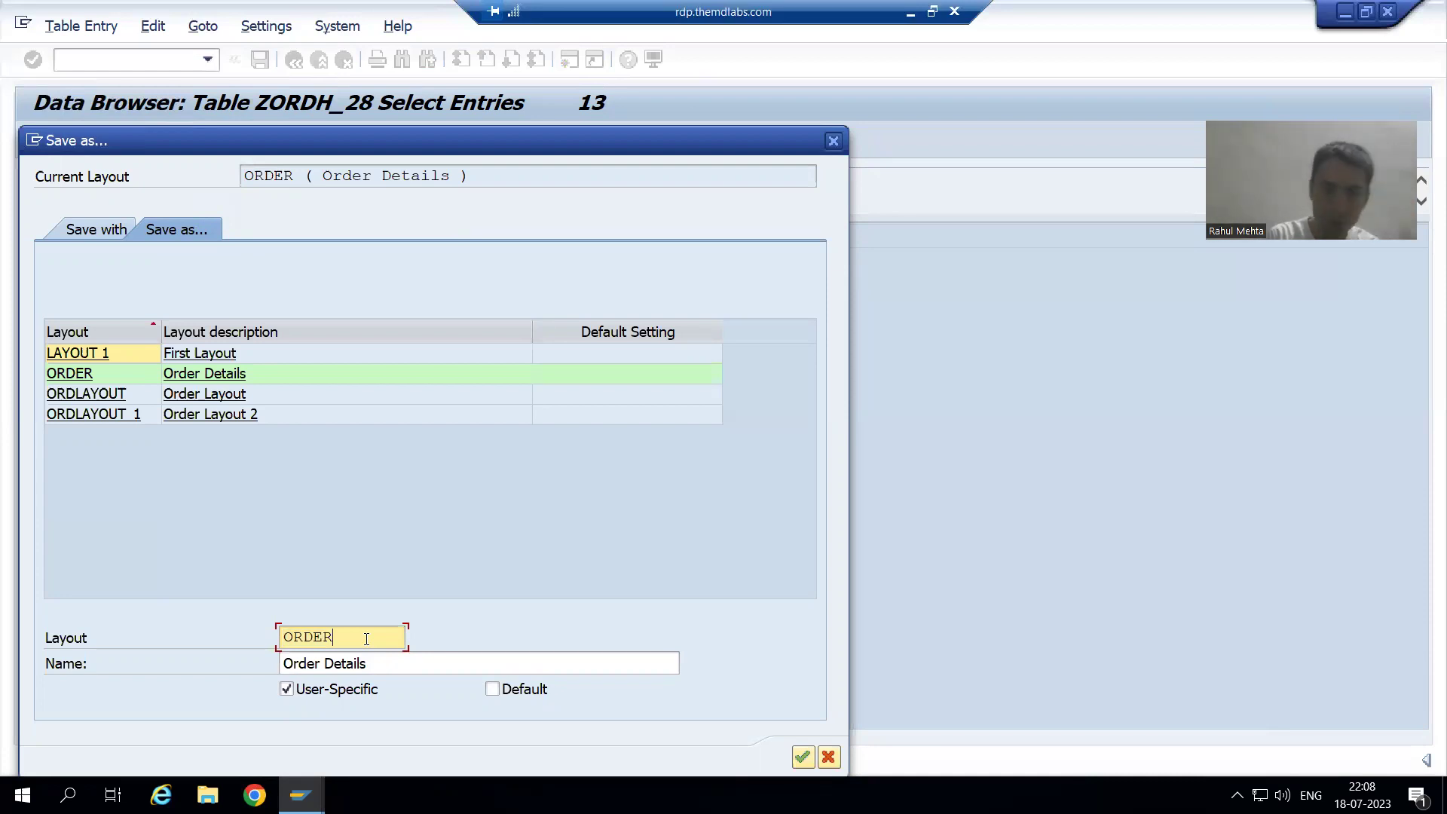
{"action": "type", "text": "2"}
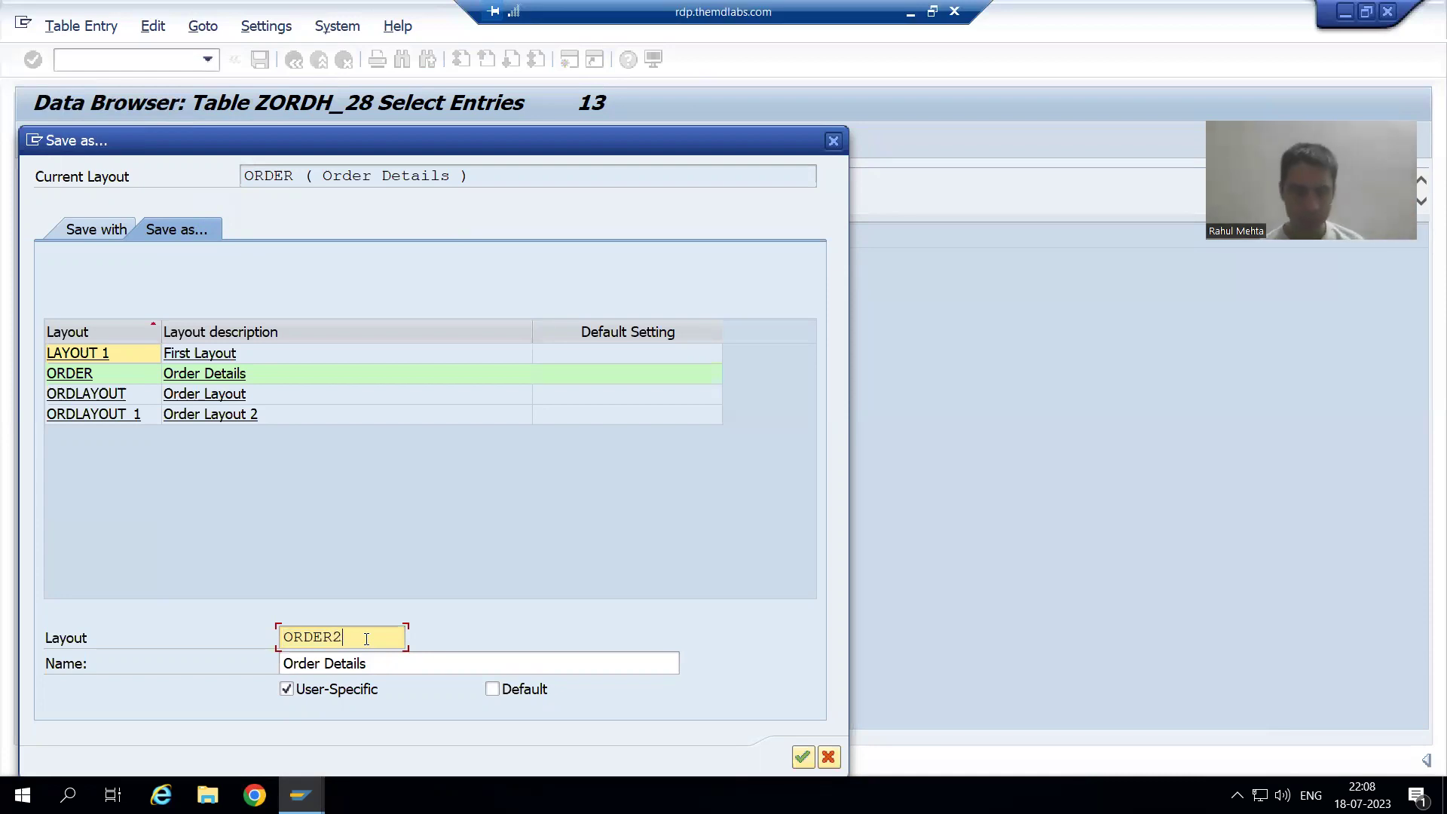
- Name the ORDER2 layout Order Details Second Version and save it
{"action": "left_click", "coordinate": [388, 671]}
{"action": "type", "text": "2 Layout"}
{"action": "key", "text": "BackSpace"}
{"action": "key", "text": "BackSpace"}
{"action": "key", "text": "BackSpace"}
{"action": "key", "text": "BackSpace"}
{"action": "key", "text": "BackSpace"}
{"action": "key", "text": "BackSpace"}
{"action": "key", "text": "BackSpace"}
{"action": "key", "text": "BackSpace"}
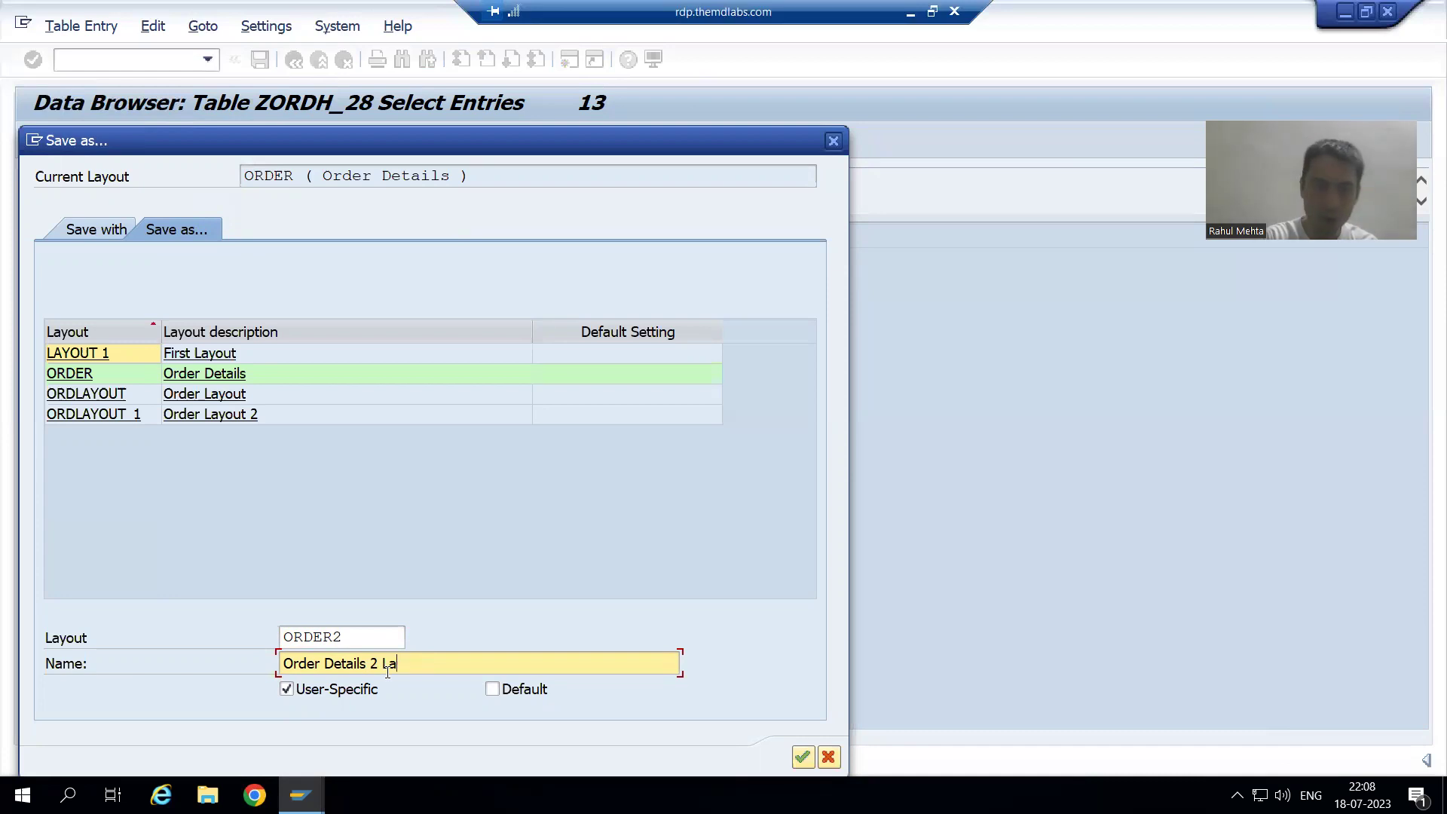
{"action": "type", "text": "Second Veri"}
{"action": "key", "text": "BackSpace"}
{"action": "type", "text": "sion"}
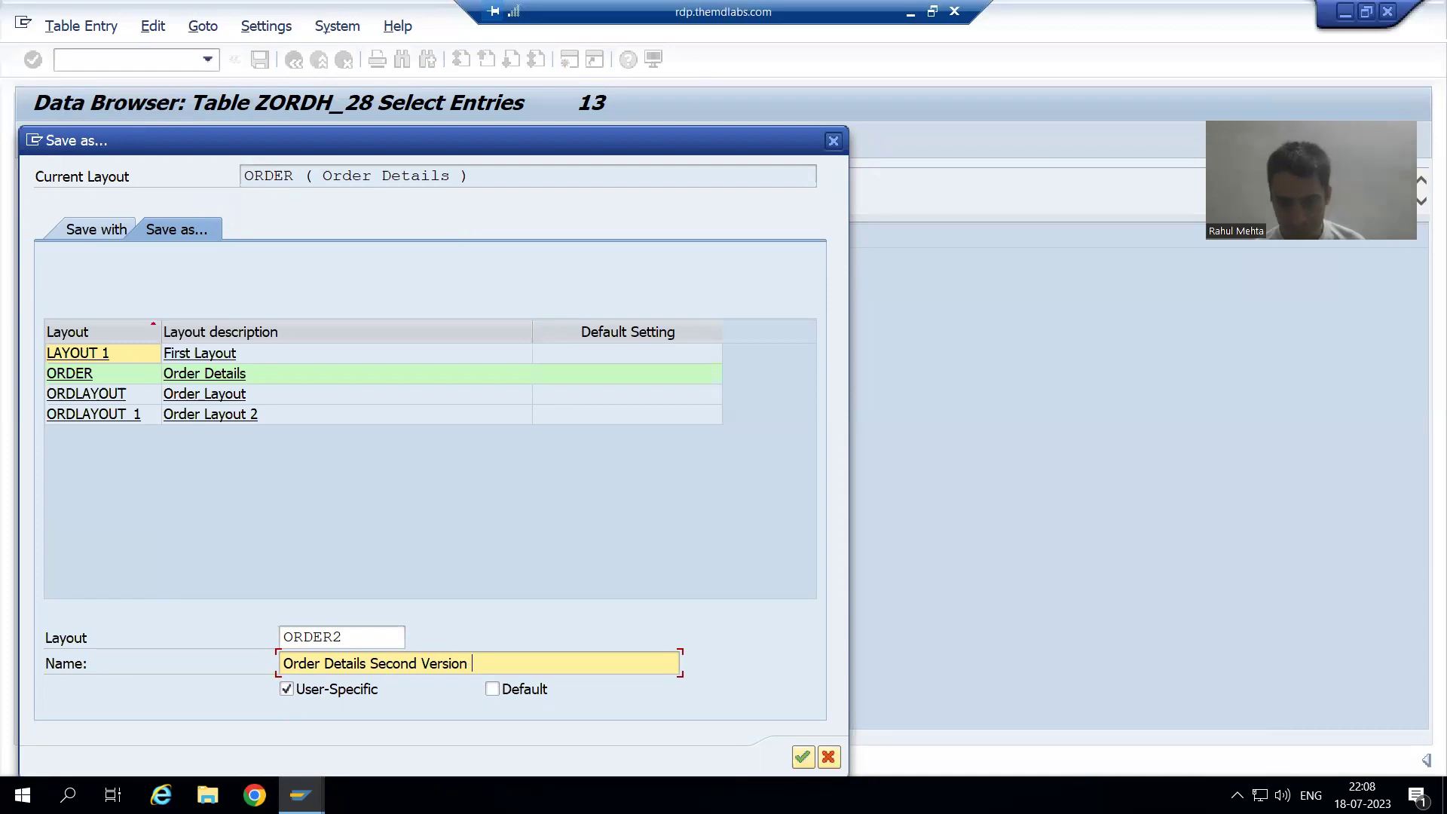
{"action": "left_click", "coordinate": [802, 758]}
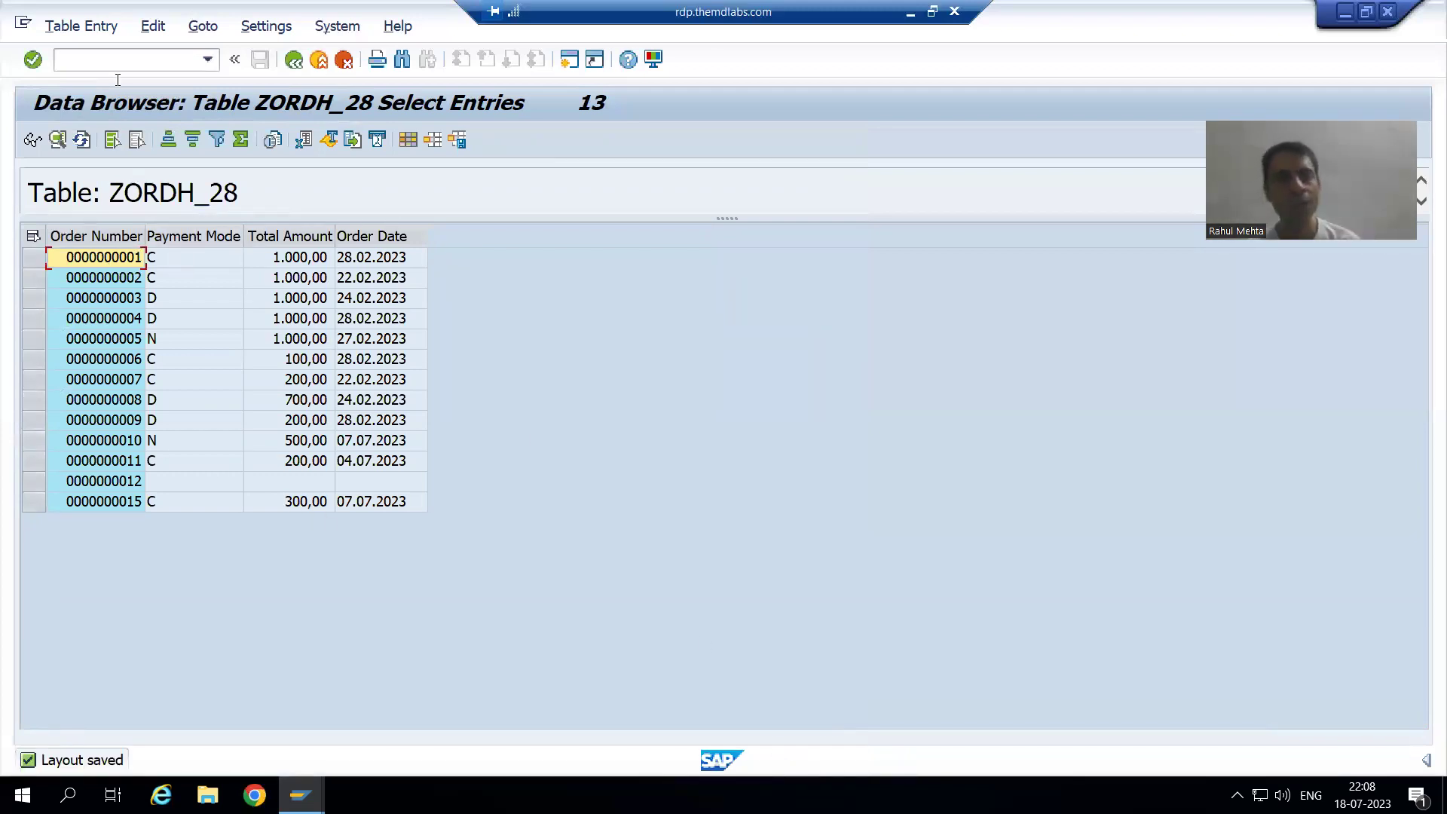
- Restart transaction SE16 and list the ZORDH_28 entries without any selection criteria
{"action": "type", "text": "/"}
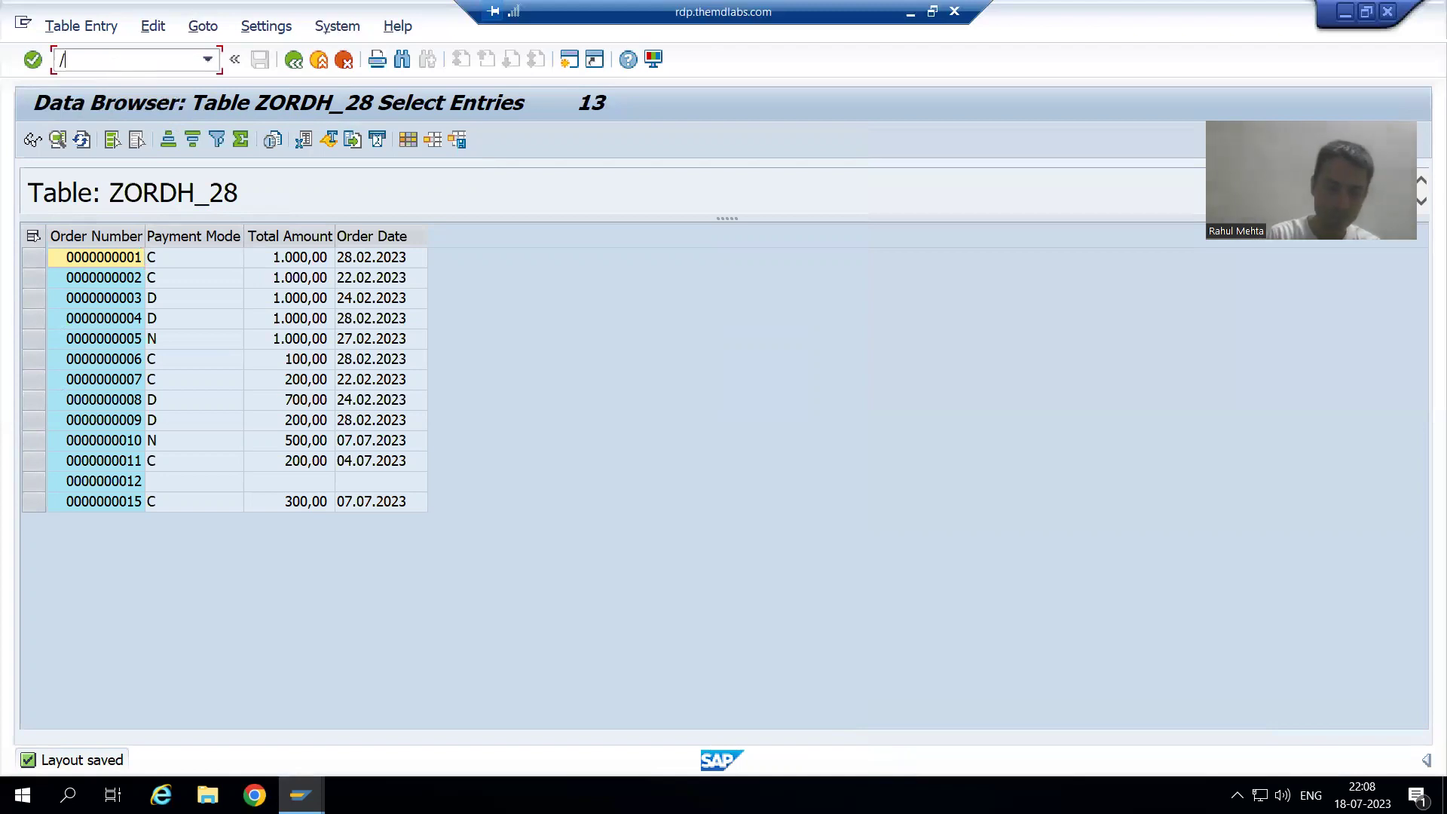
{"action": "type", "text": "nse16"}
{"action": "key", "text": "Return"}
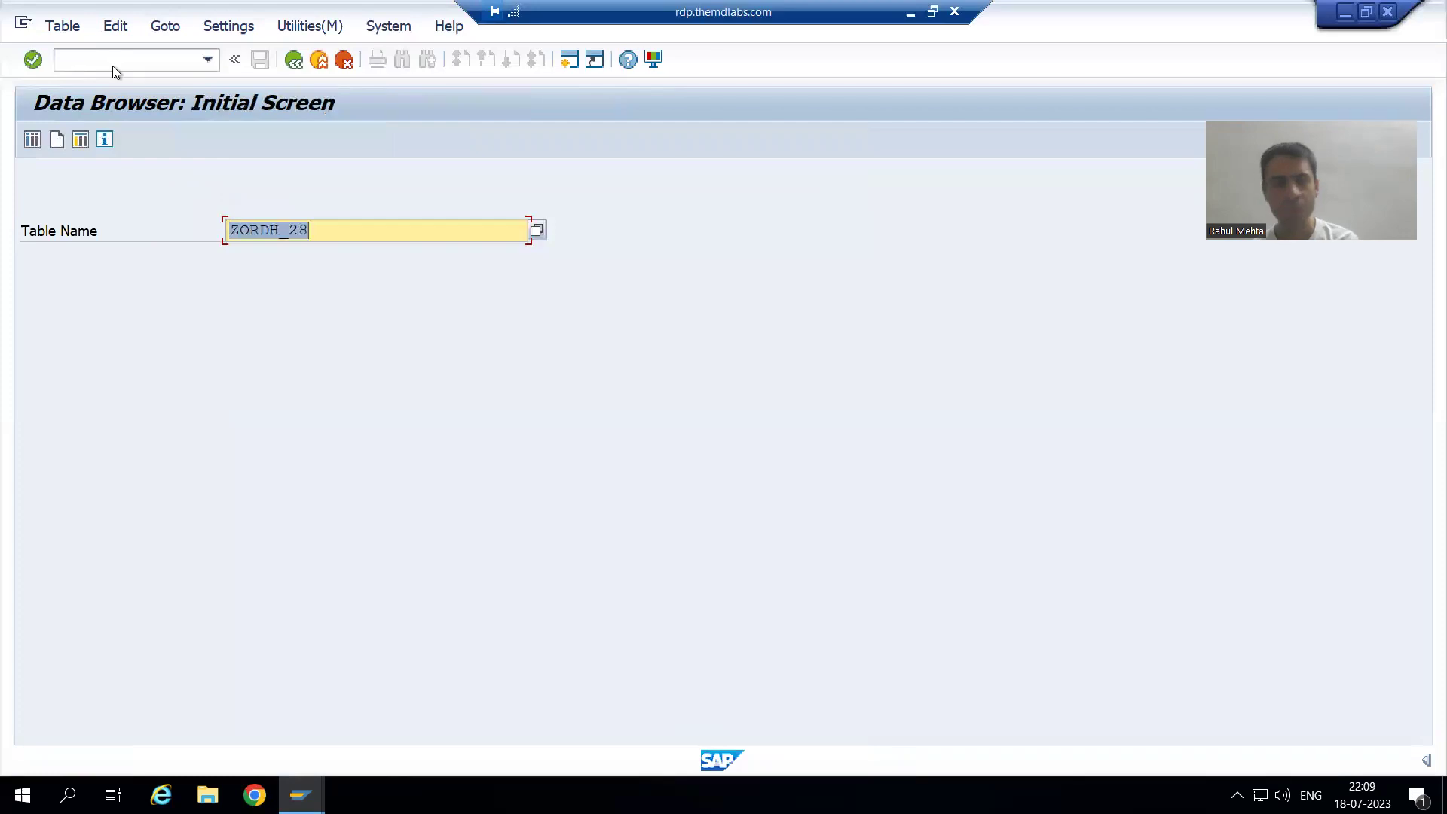
{"action": "key", "text": "Return"}
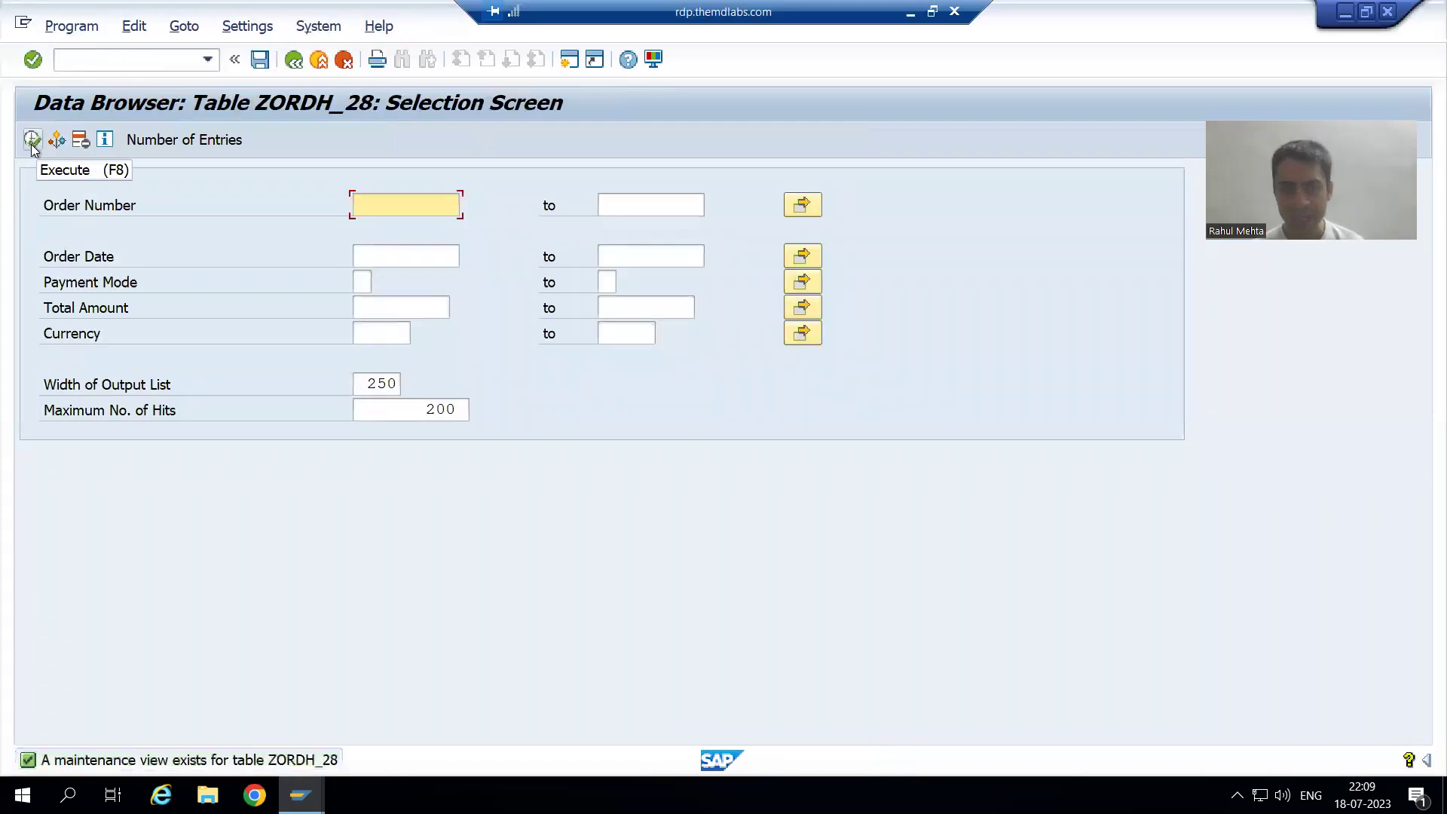
{"action": "left_click", "coordinate": [32, 140]}
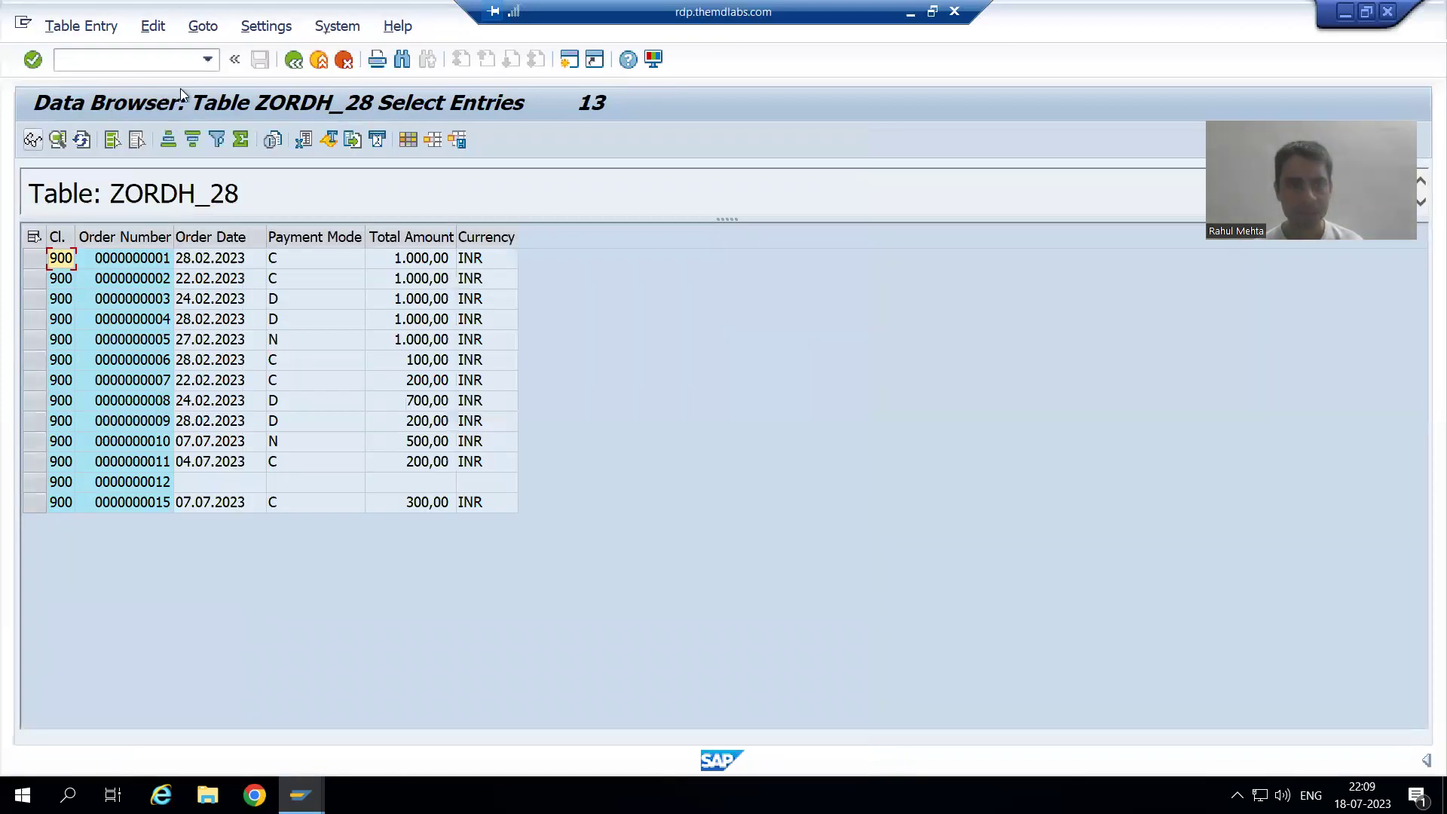
- Apply the saved layout ORDER to the ZORDH_28 entry list
{"action": "left_click", "coordinate": [261, 28]}
{"action": "mouse_move", "coordinate": [277, 59]}
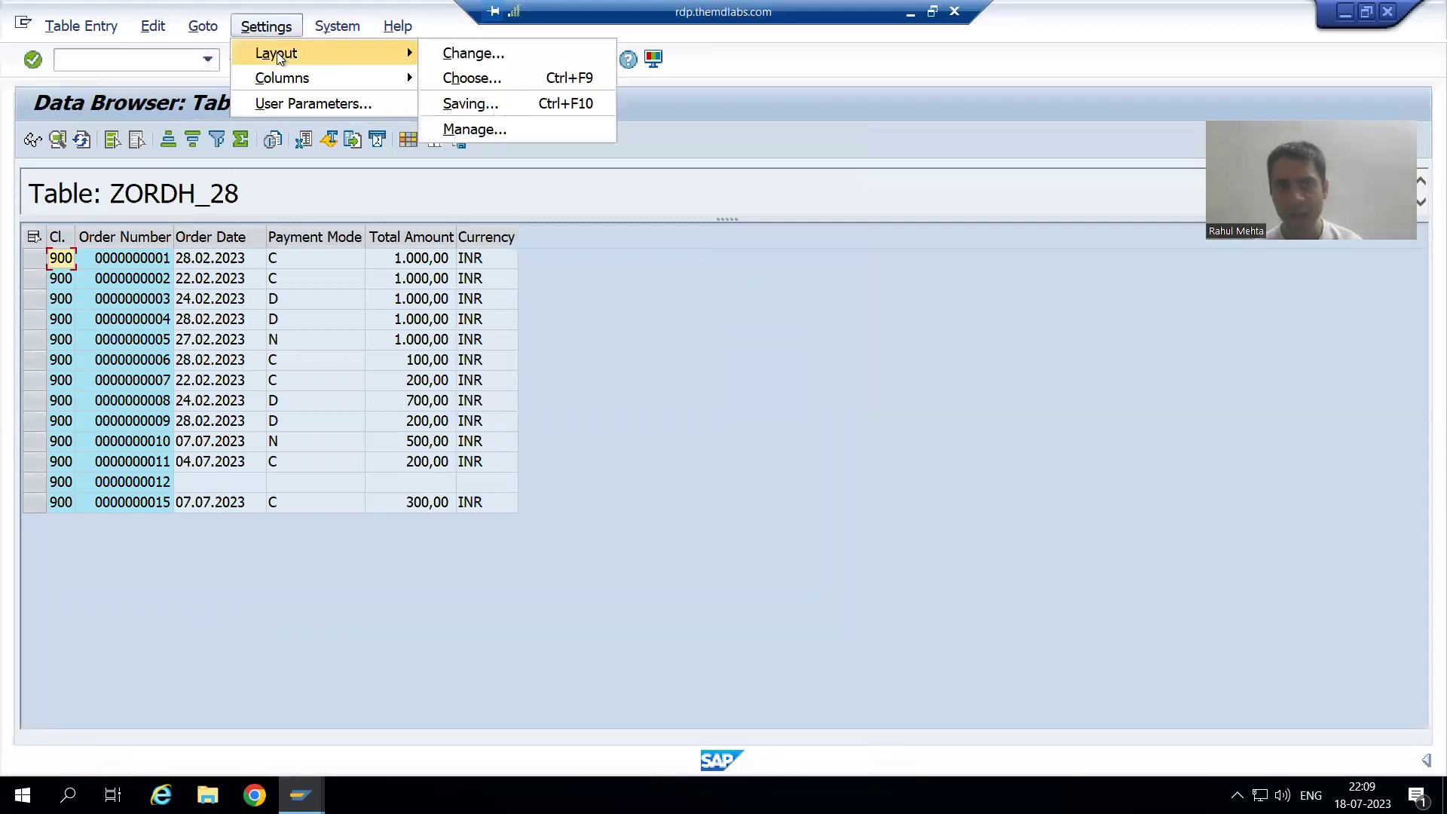
{"action": "left_click", "coordinate": [468, 78]}
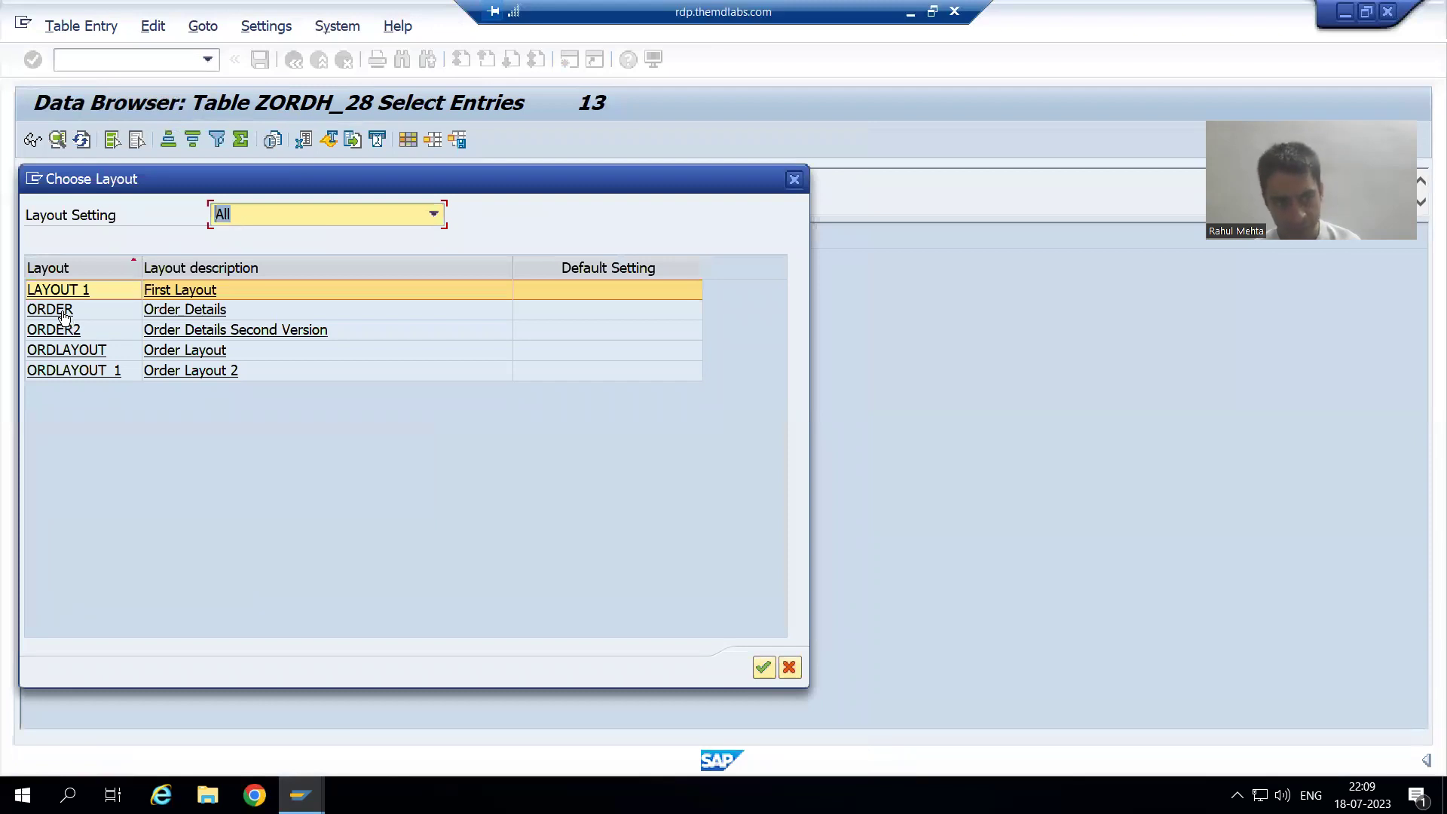
{"action": "left_click", "coordinate": [64, 312]}
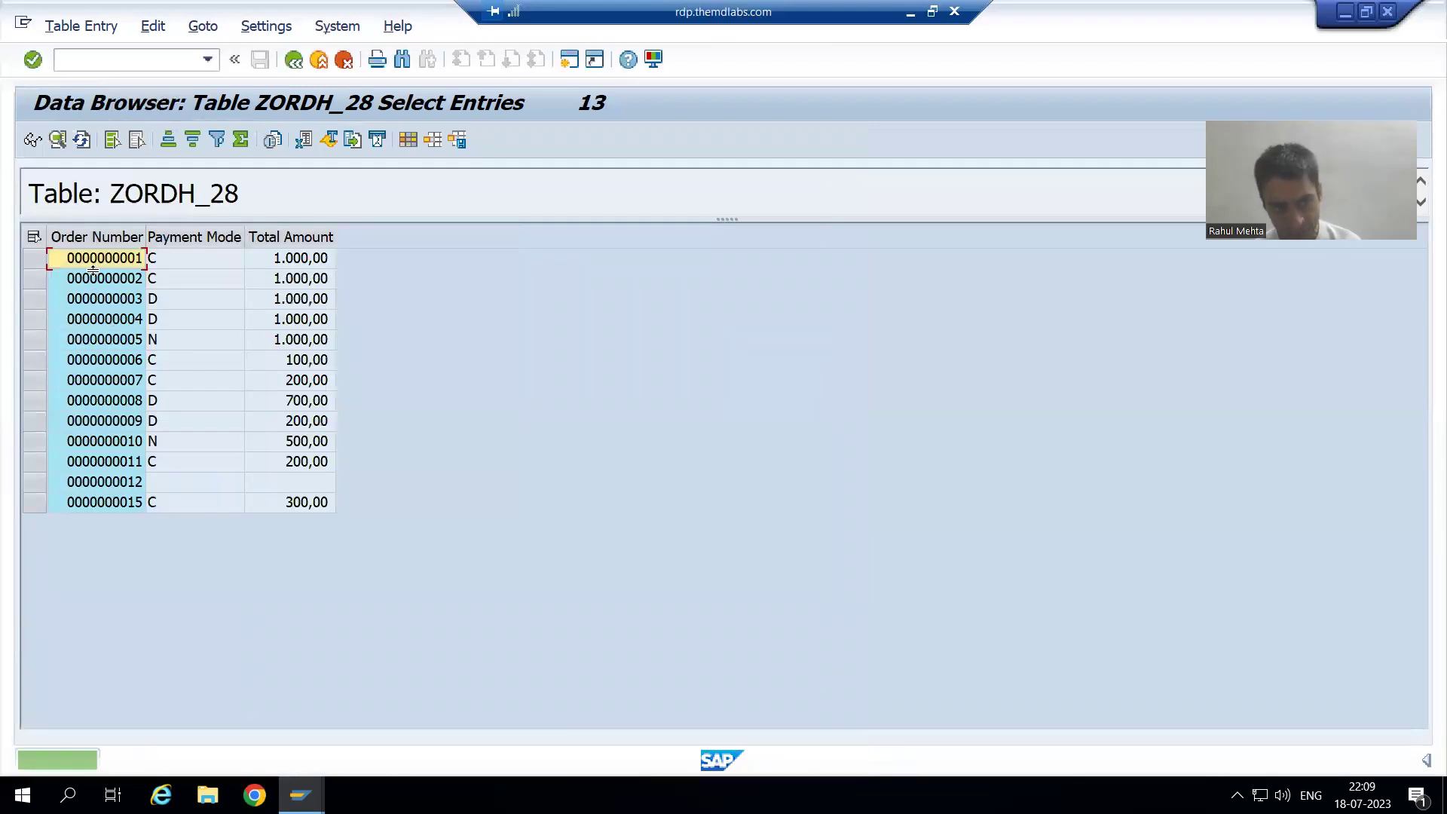
- Switch the ZORDH_28 entry list to the saved layout ORDER2
{"action": "left_click", "coordinate": [268, 27]}
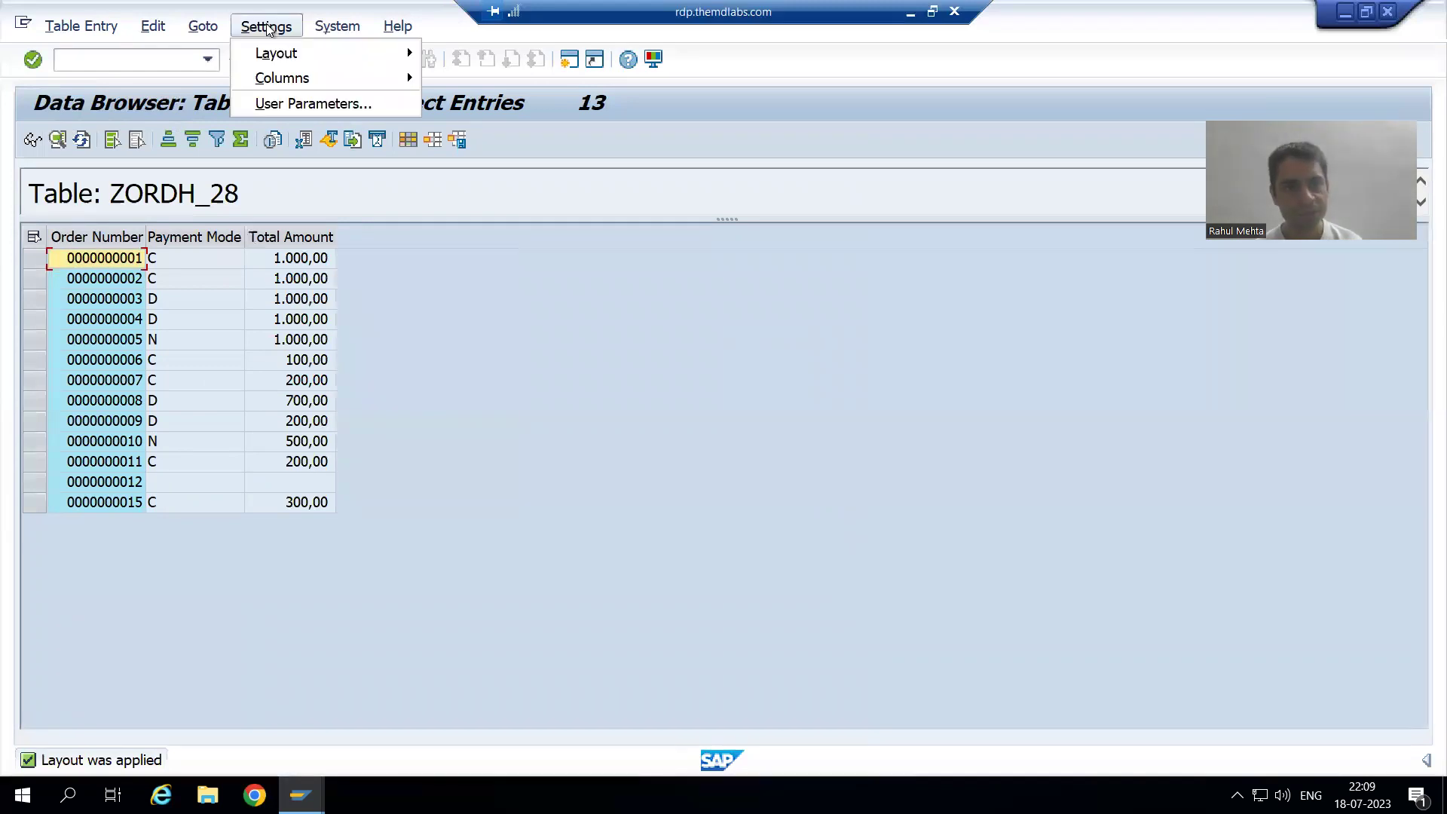
{"action": "mouse_move", "coordinate": [292, 62]}
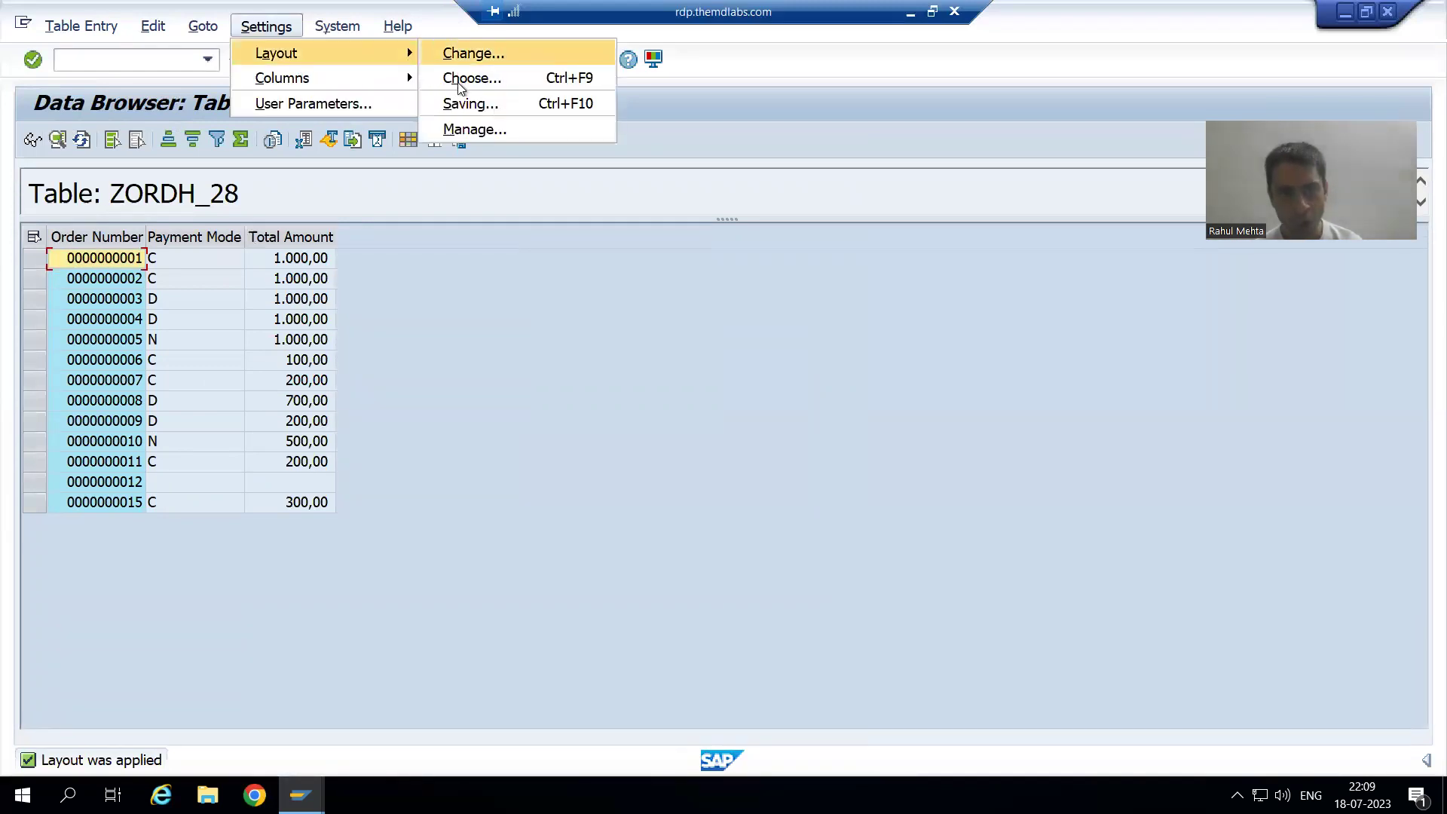
{"action": "left_click", "coordinate": [459, 82]}
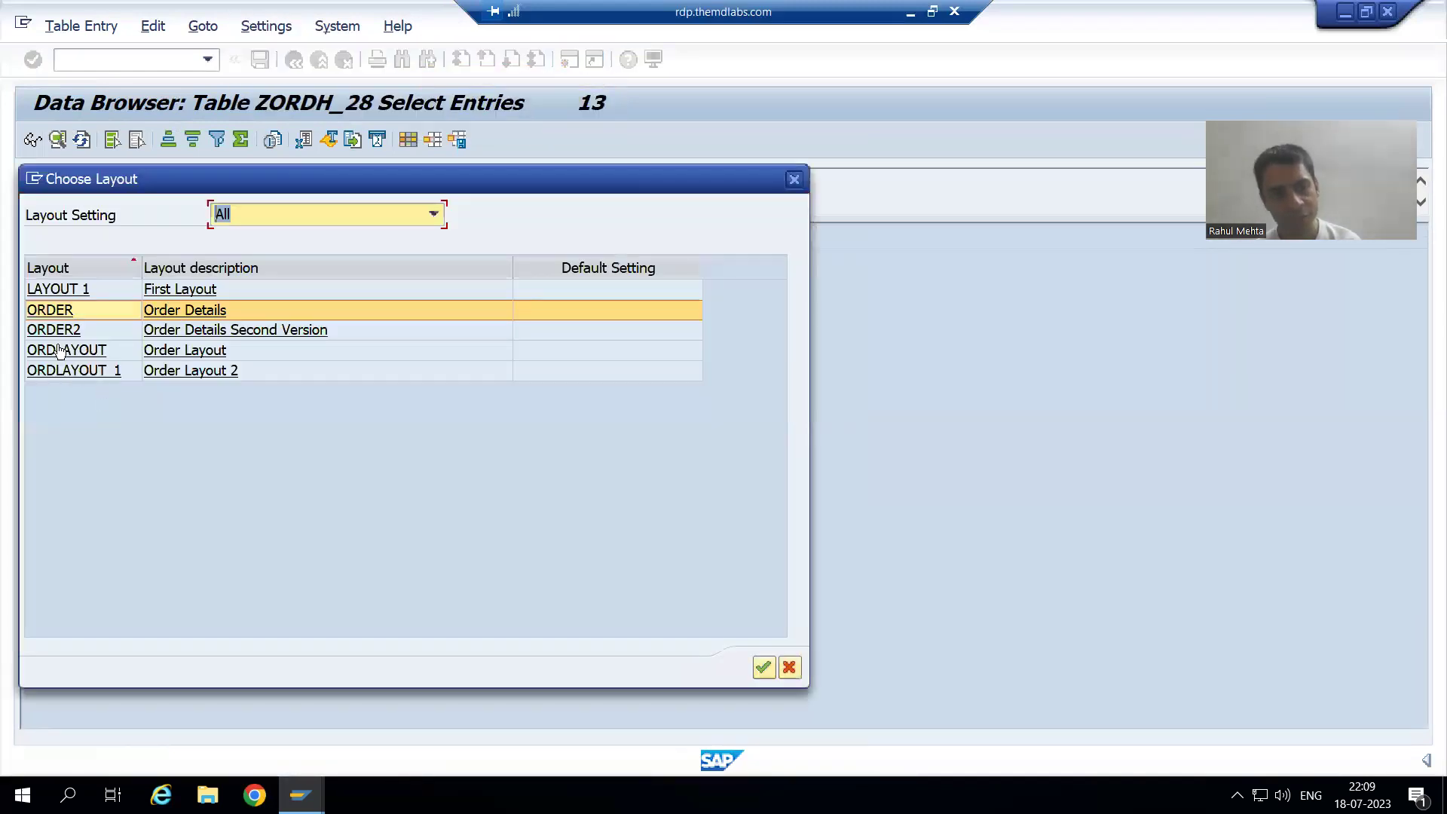
{"action": "double_click", "coordinate": [57, 330]}
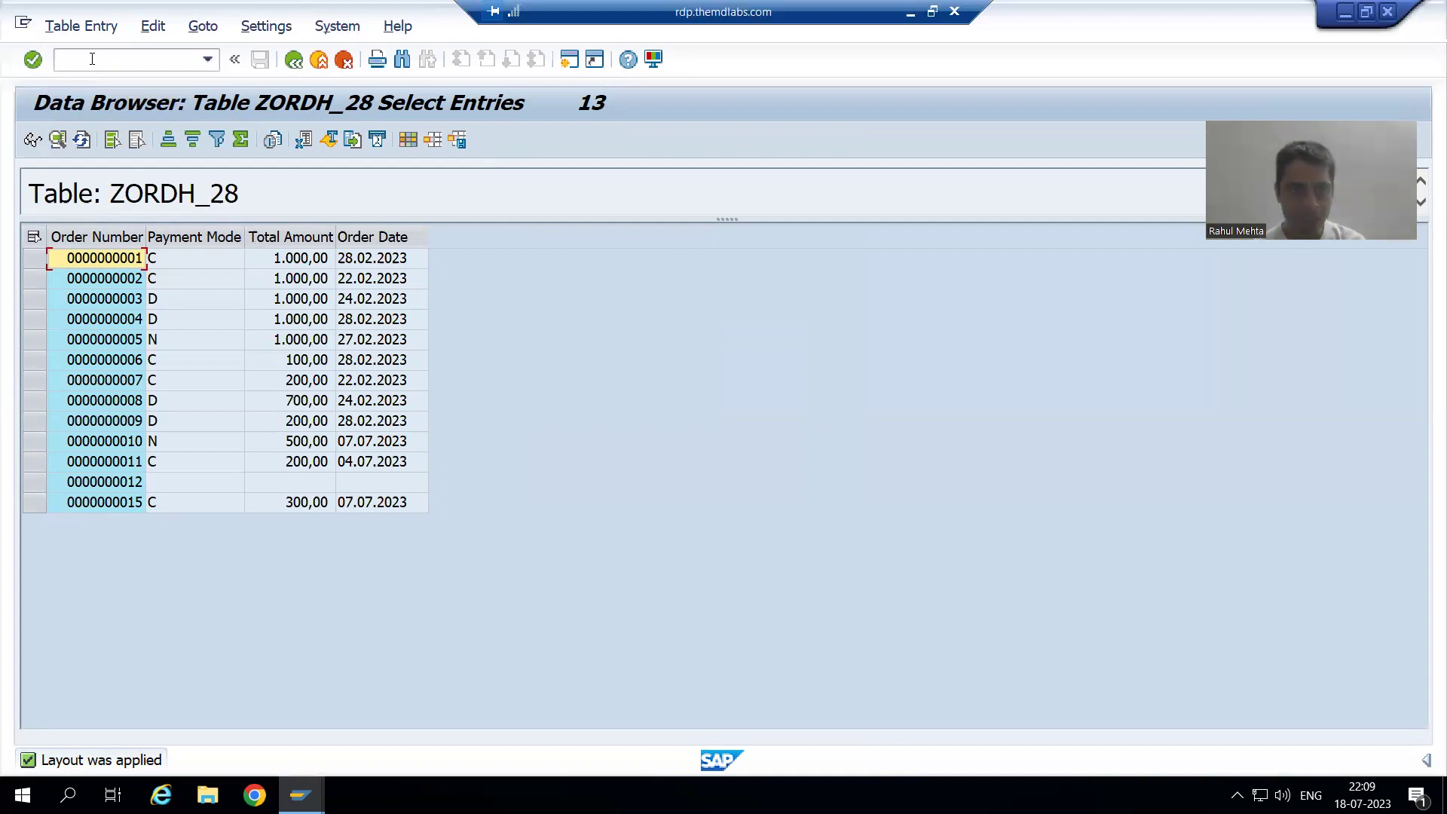
- Restart transaction SE16 and run the ZORDH_28 selection without criteria, repeating it once from the selection screen
{"action": "type", "text": "/nse"}
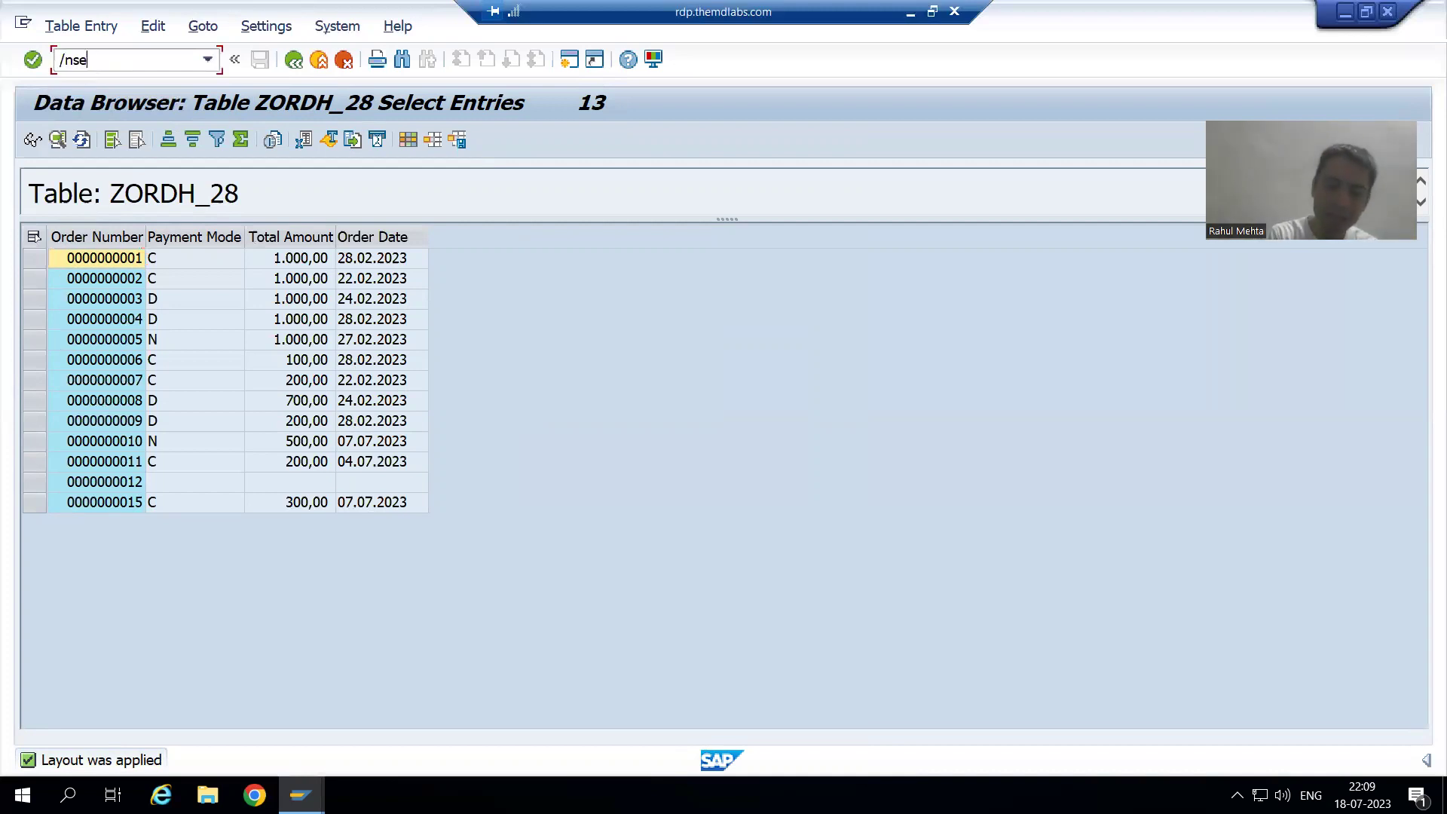
{"action": "type", "text": "16"}
{"action": "key", "text": "Return"}
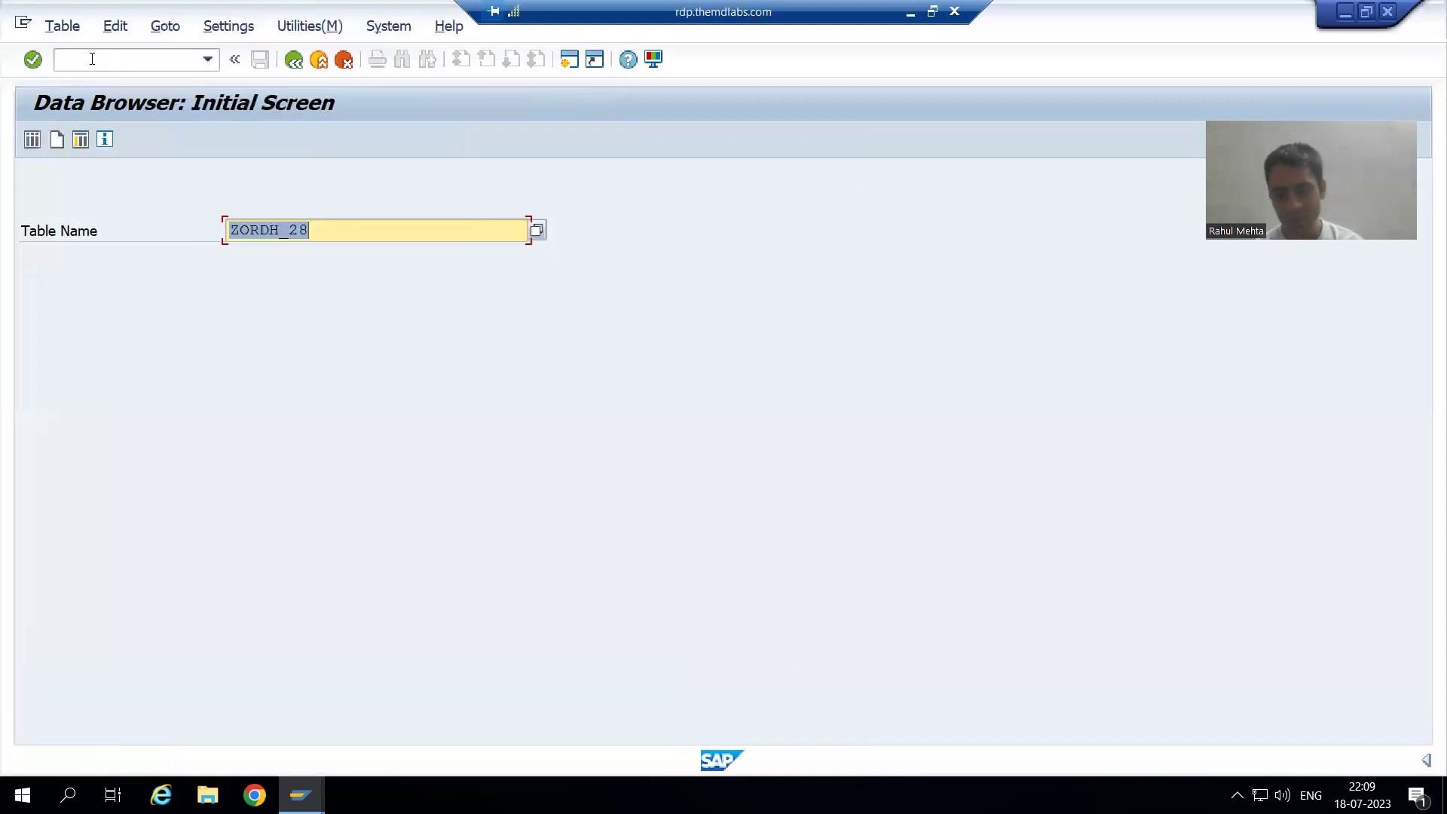
{"action": "key", "text": "Return"}
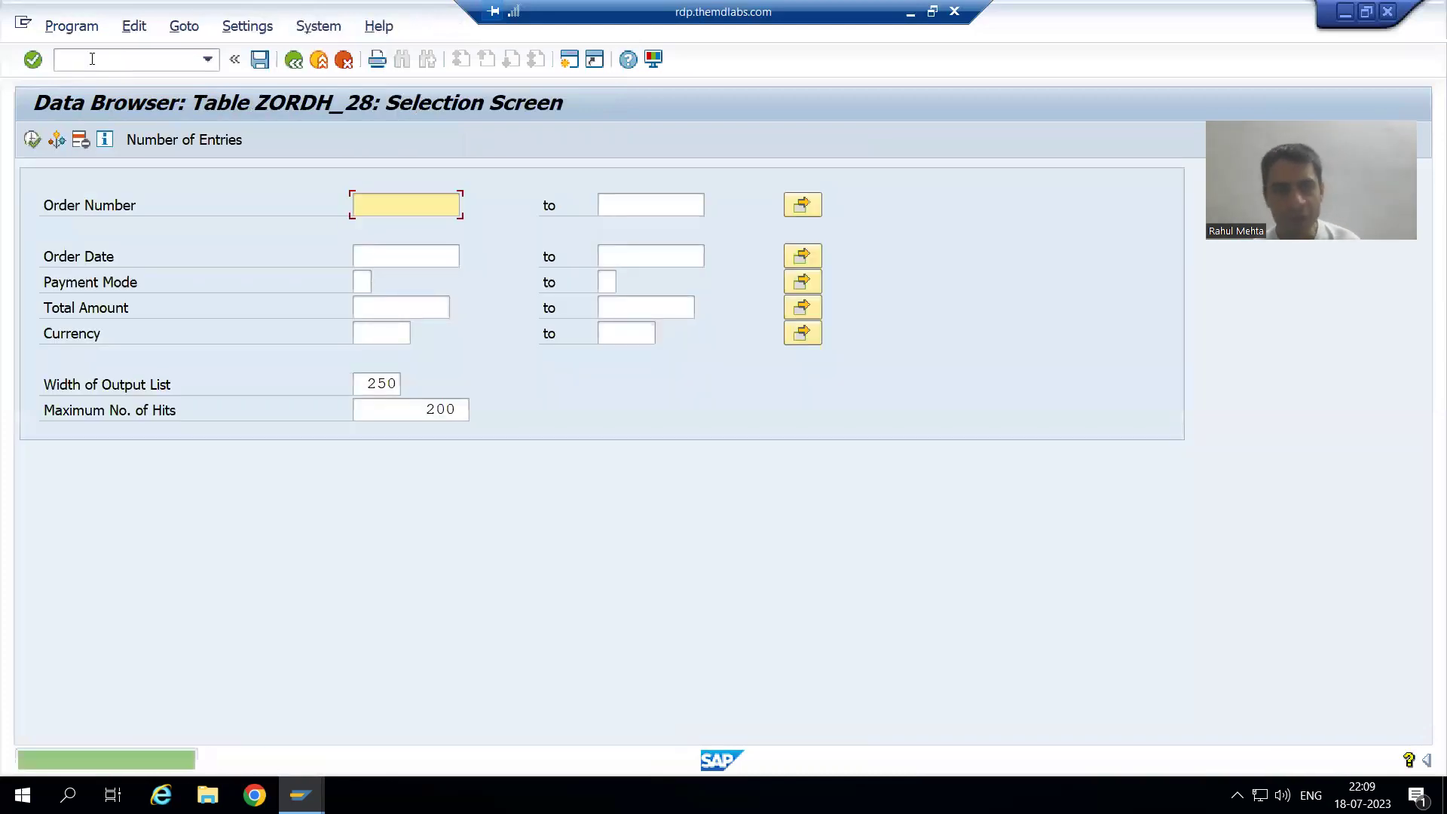
{"action": "left_click", "coordinate": [32, 140]}
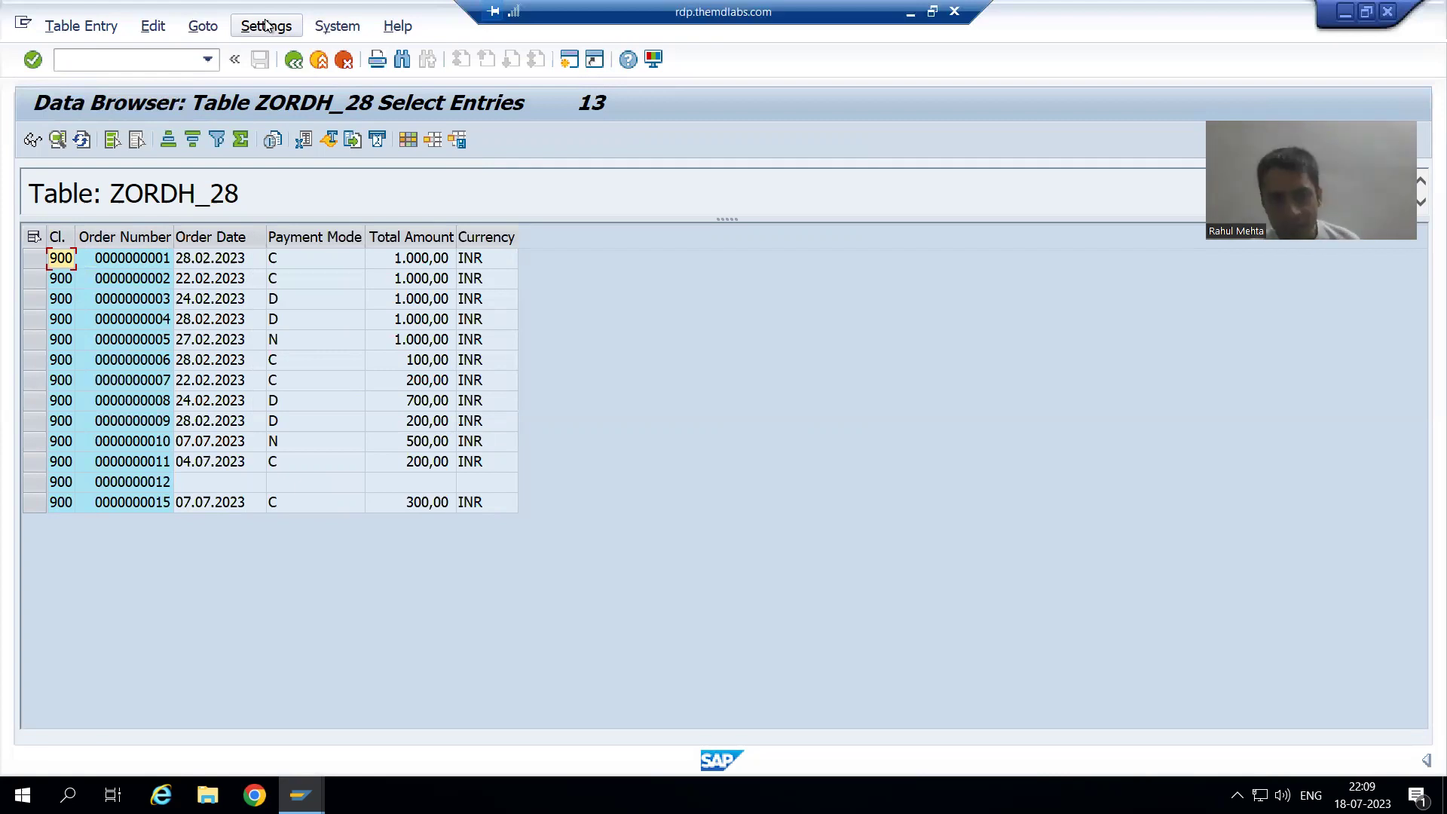
{"action": "left_click", "coordinate": [294, 60]}
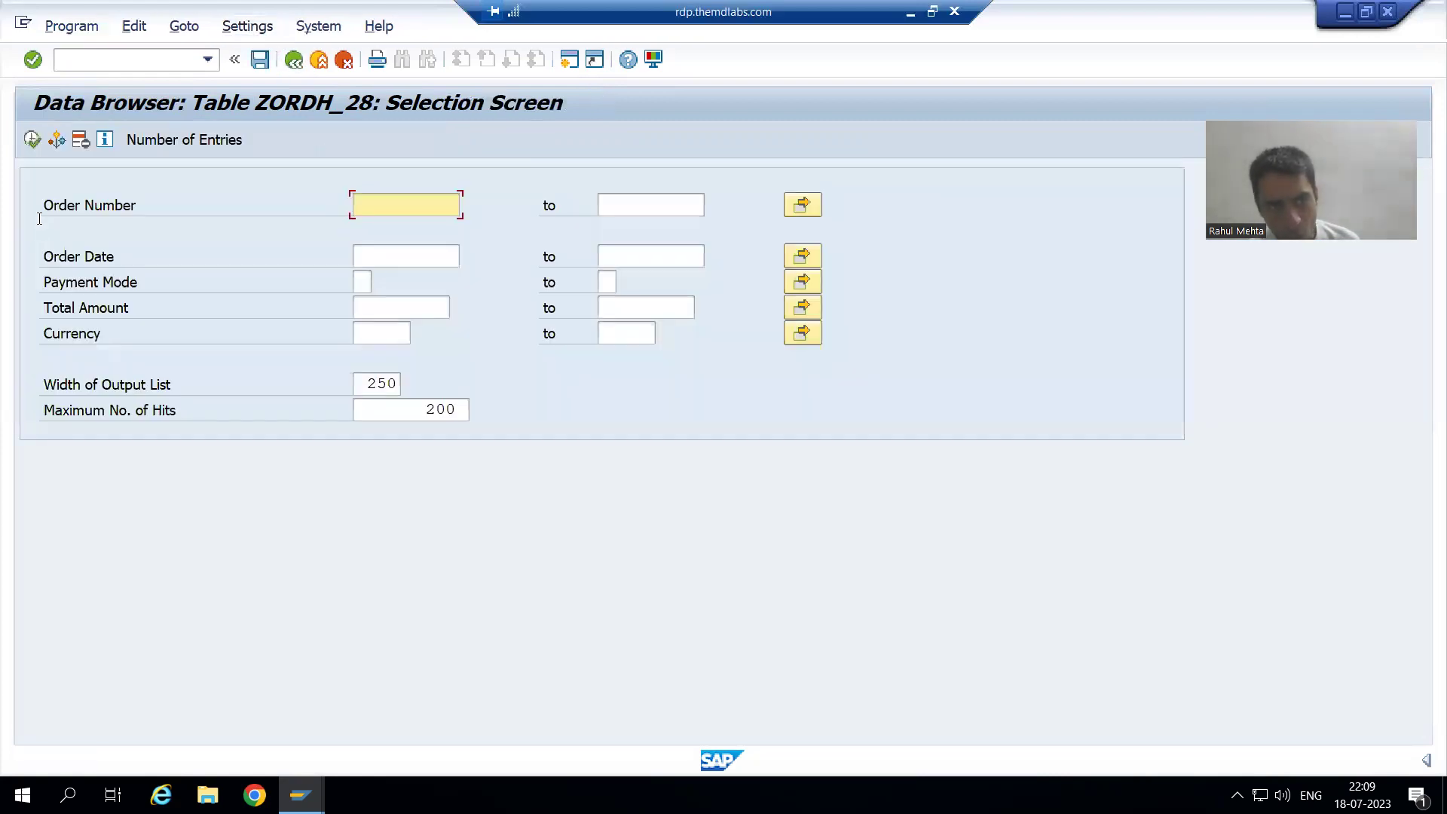
{"action": "left_click", "coordinate": [31, 140]}
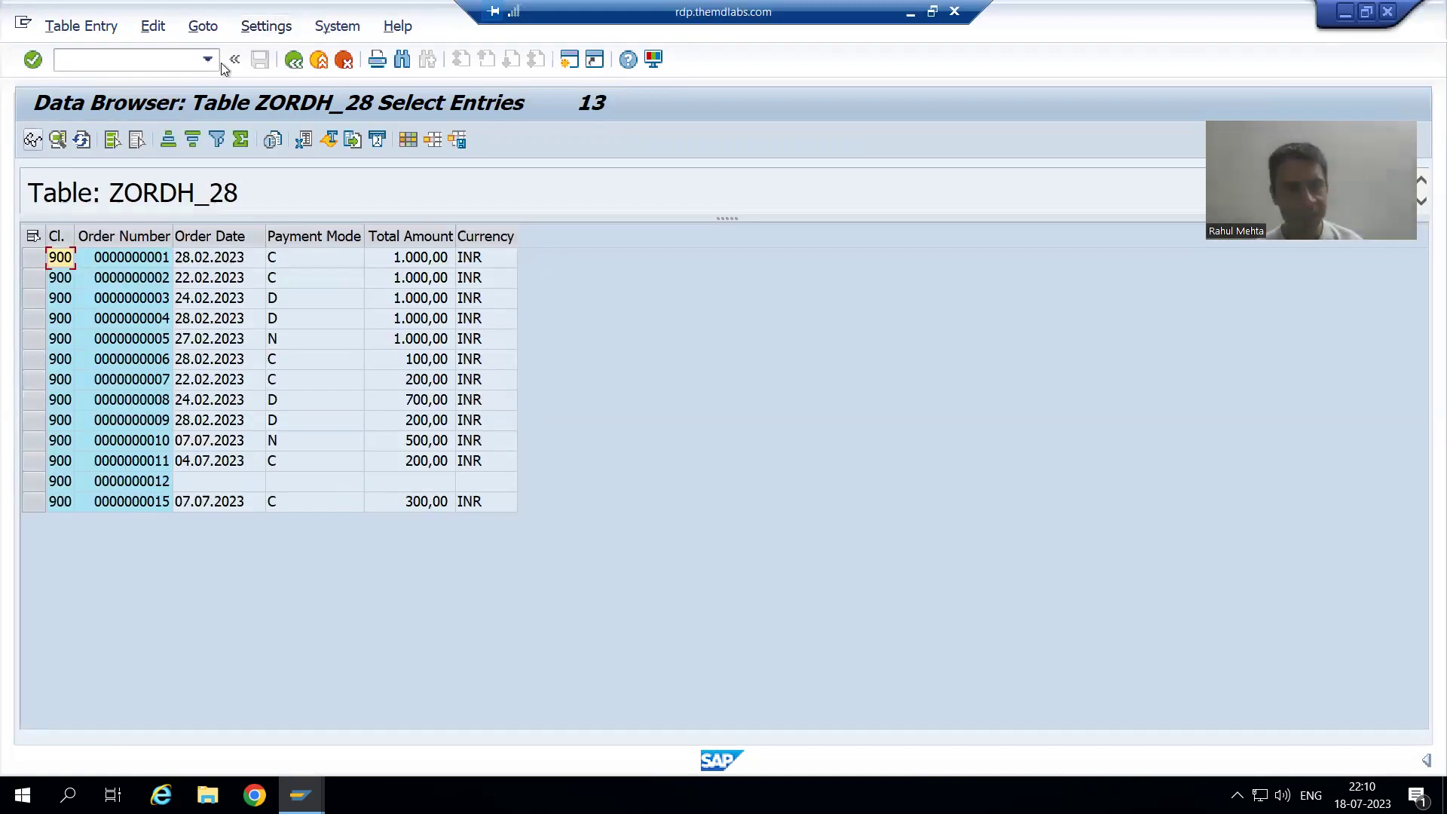
- In the layout management for ZORDH_28, mark the user layout ORDER as the default setting and save
{"action": "left_click", "coordinate": [256, 29]}
{"action": "mouse_move", "coordinate": [381, 55]}
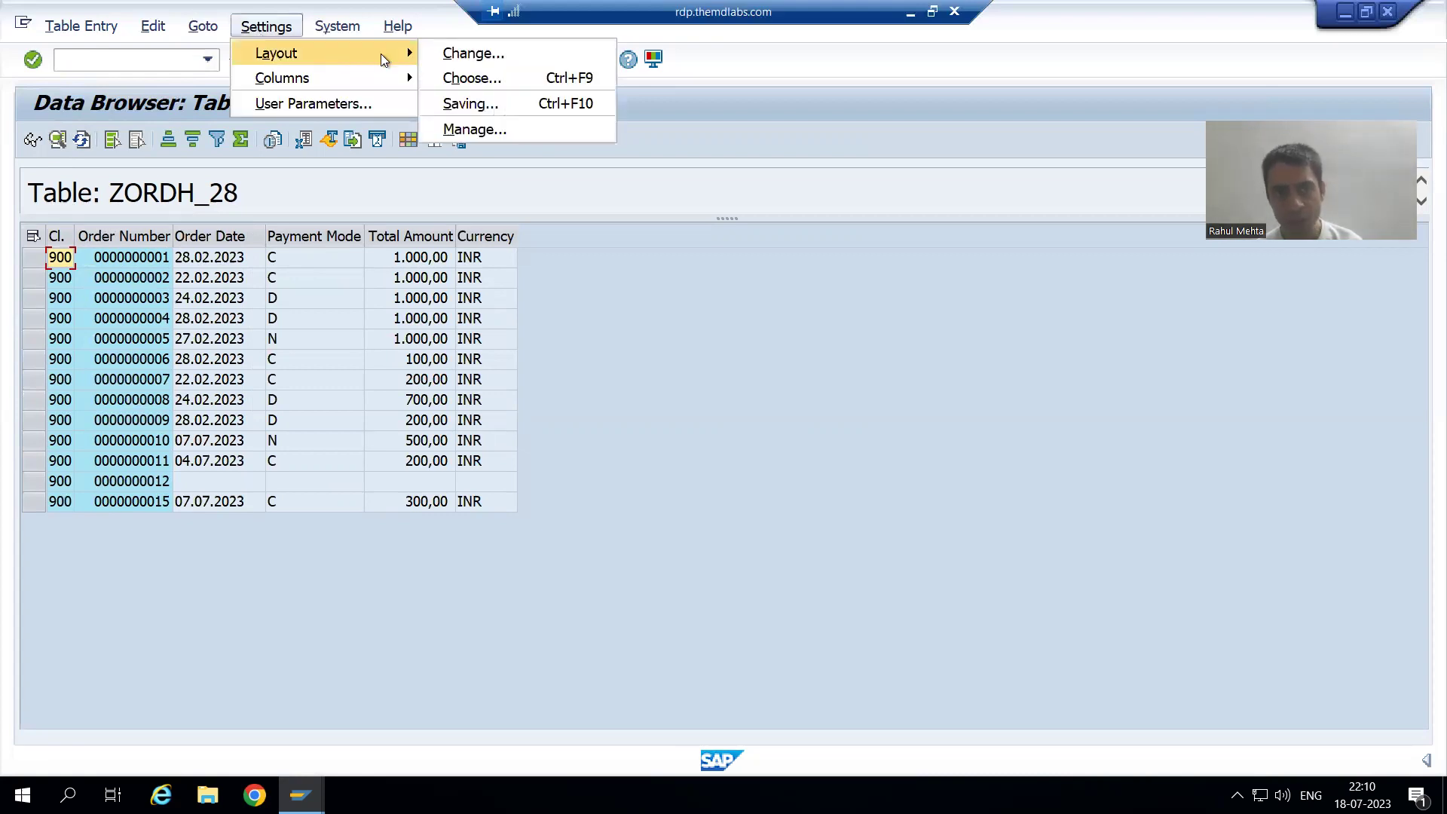
{"action": "left_click", "coordinate": [481, 129]}
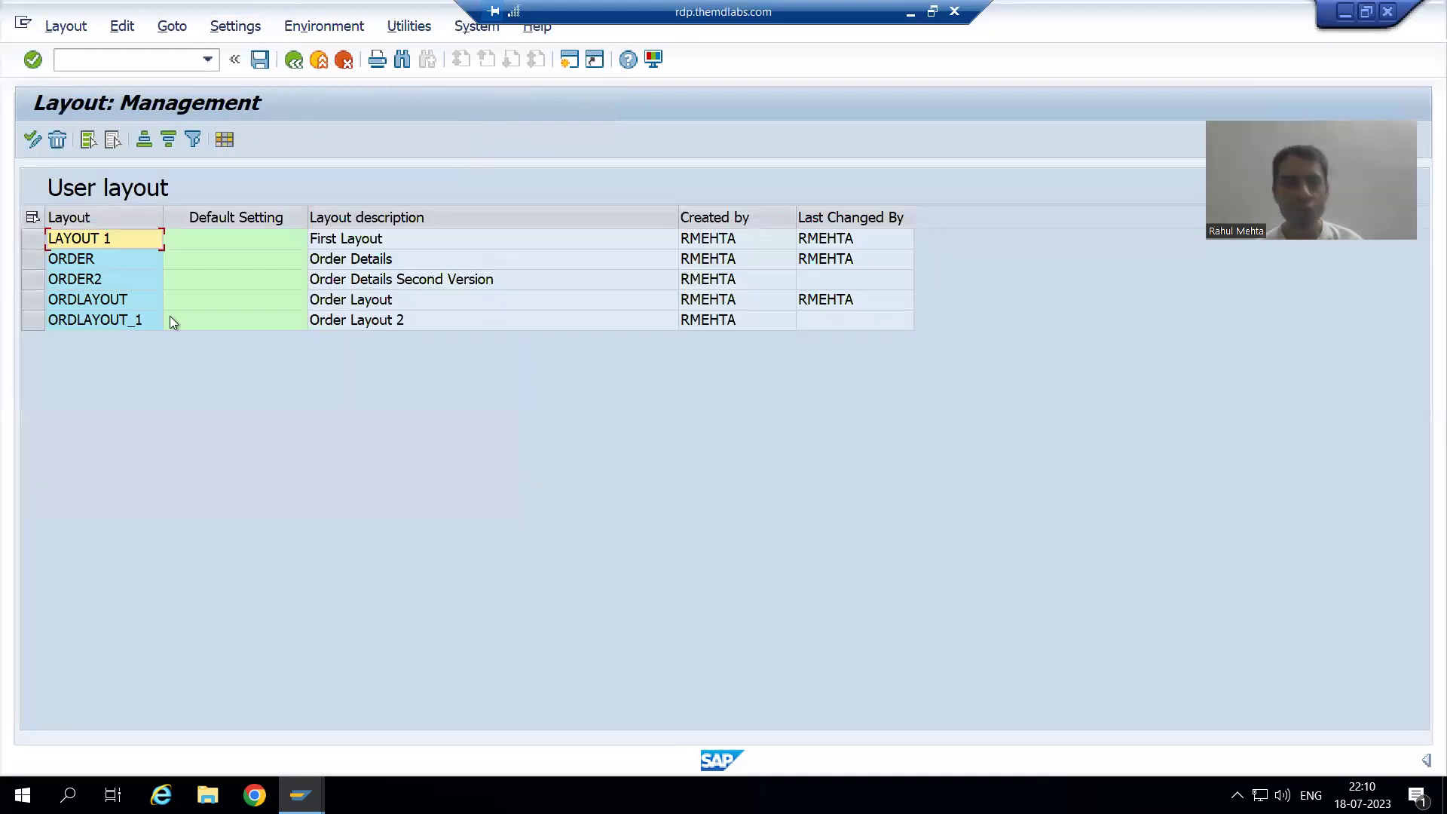
{"action": "left_click", "coordinate": [32, 260]}
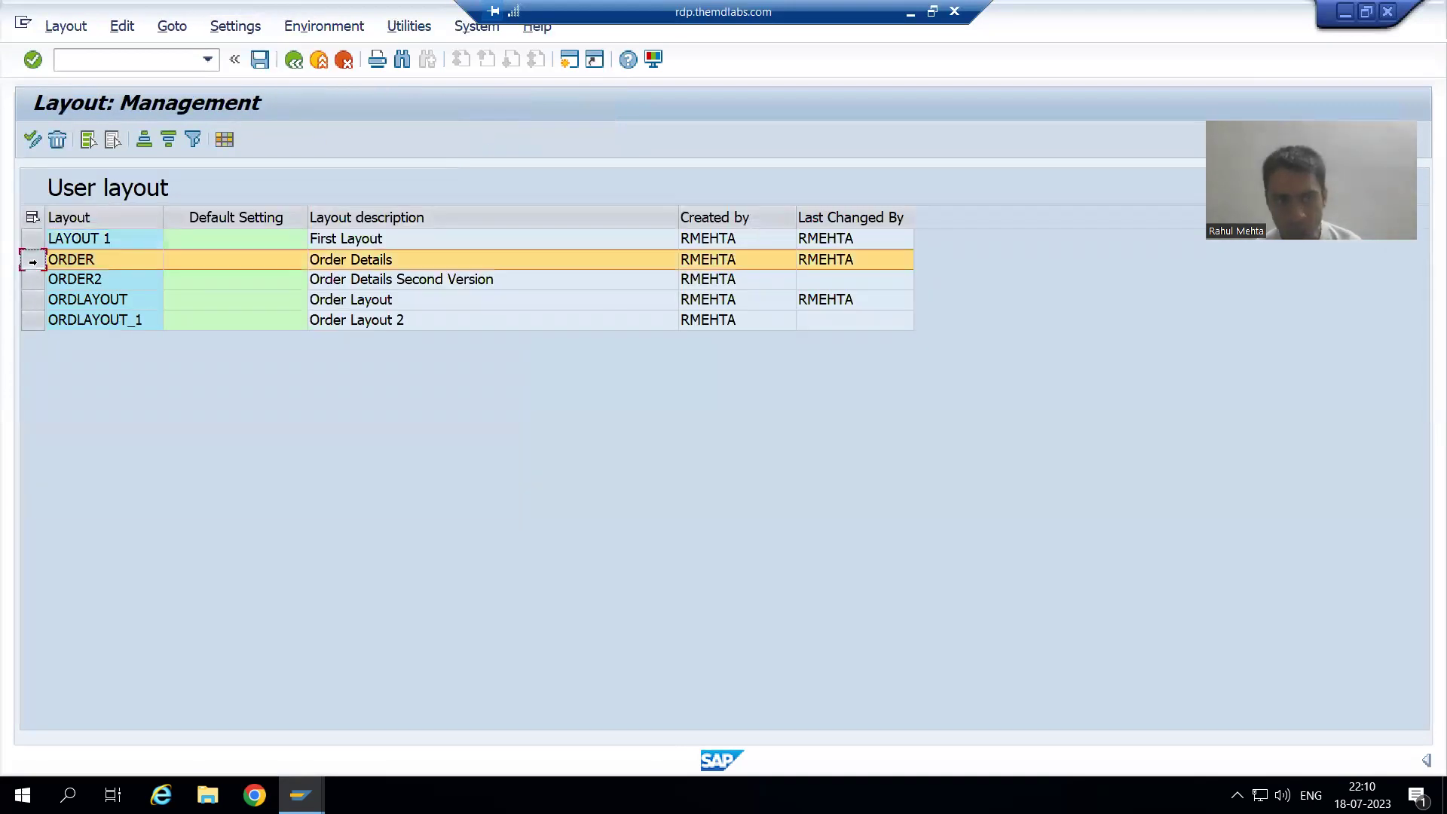
{"action": "left_click", "coordinate": [34, 281]}
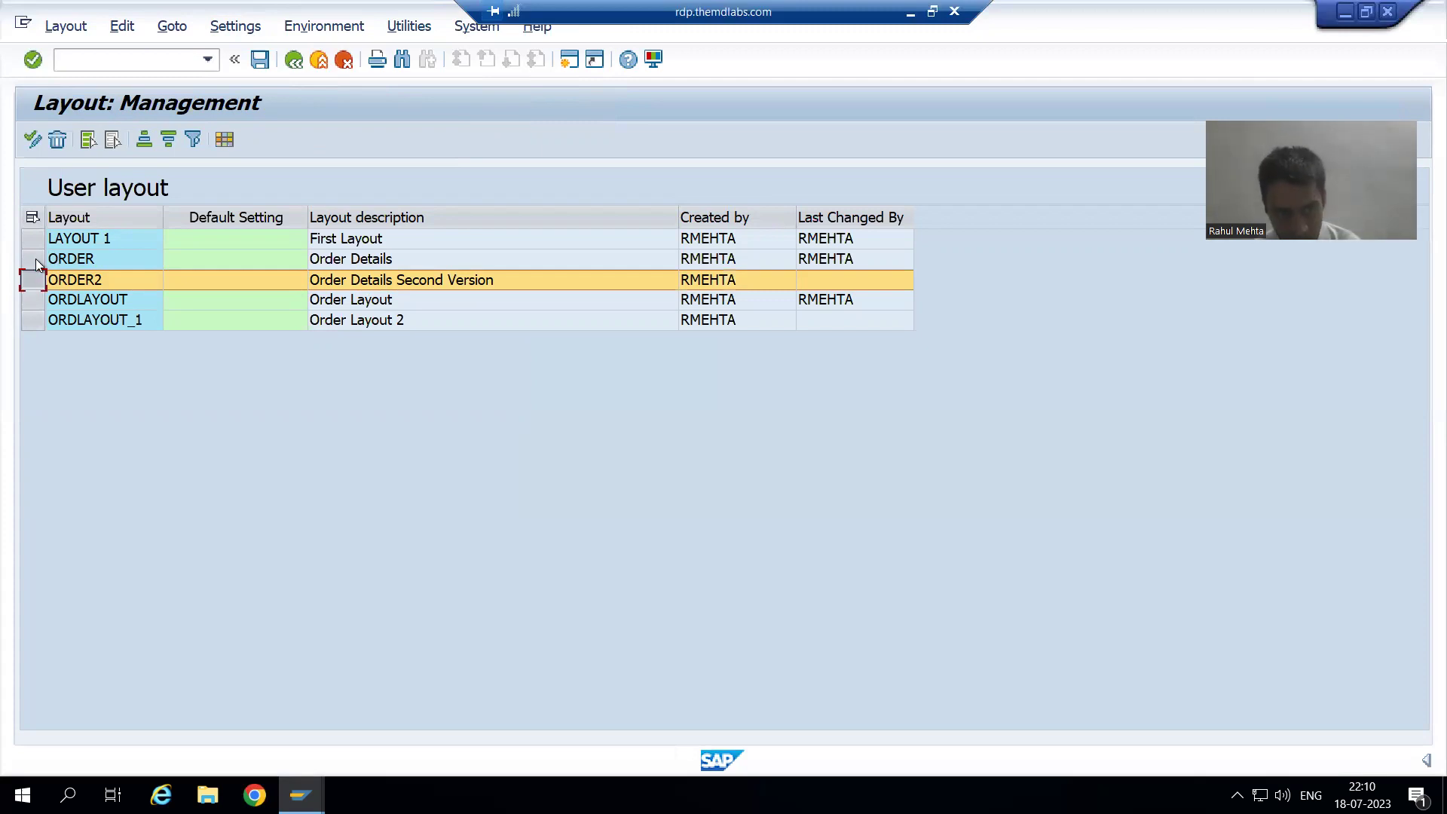
{"action": "left_click", "coordinate": [35, 261]}
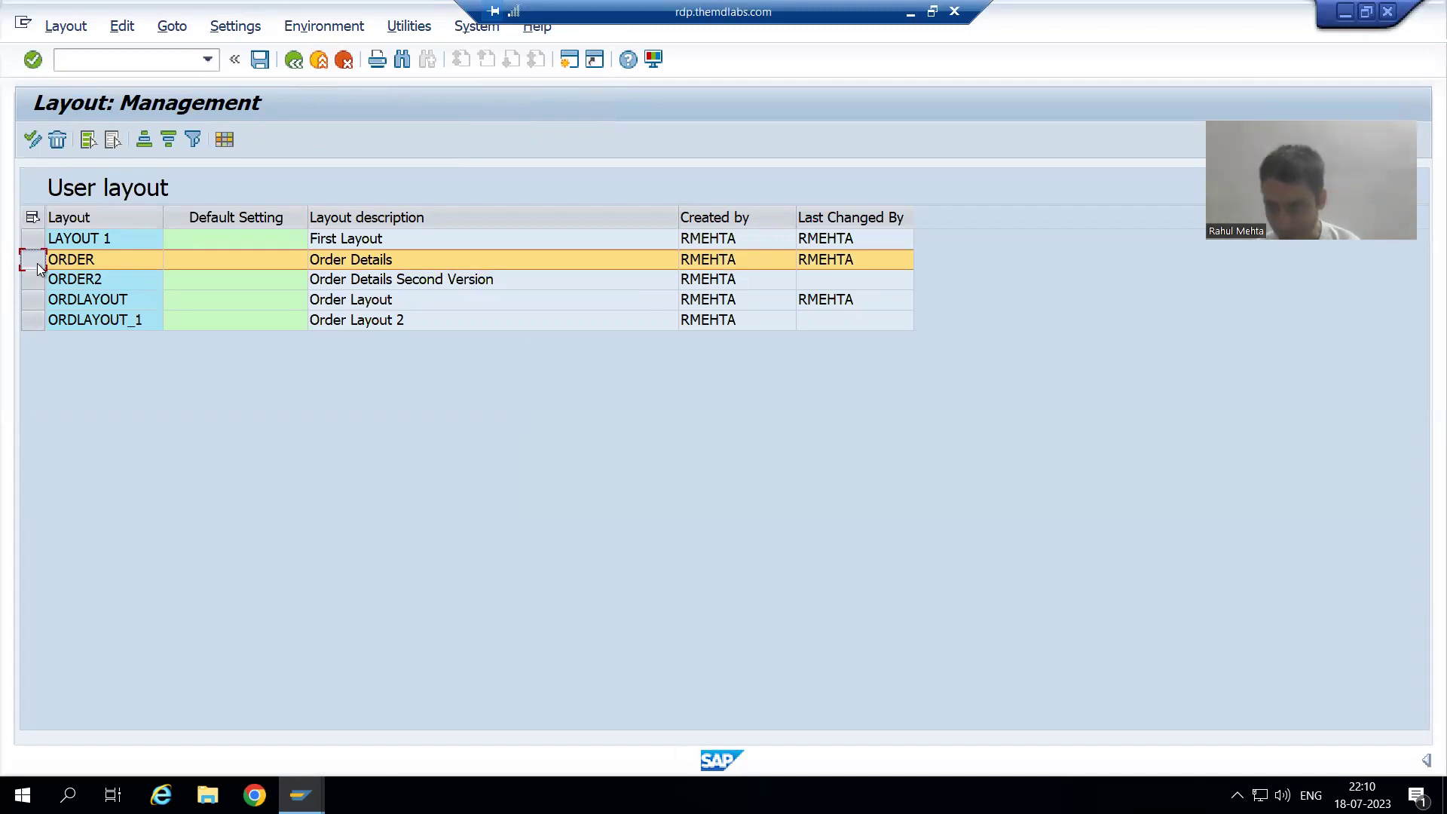
{"action": "left_click", "coordinate": [188, 266]}
{"action": "left_click", "coordinate": [188, 266]}
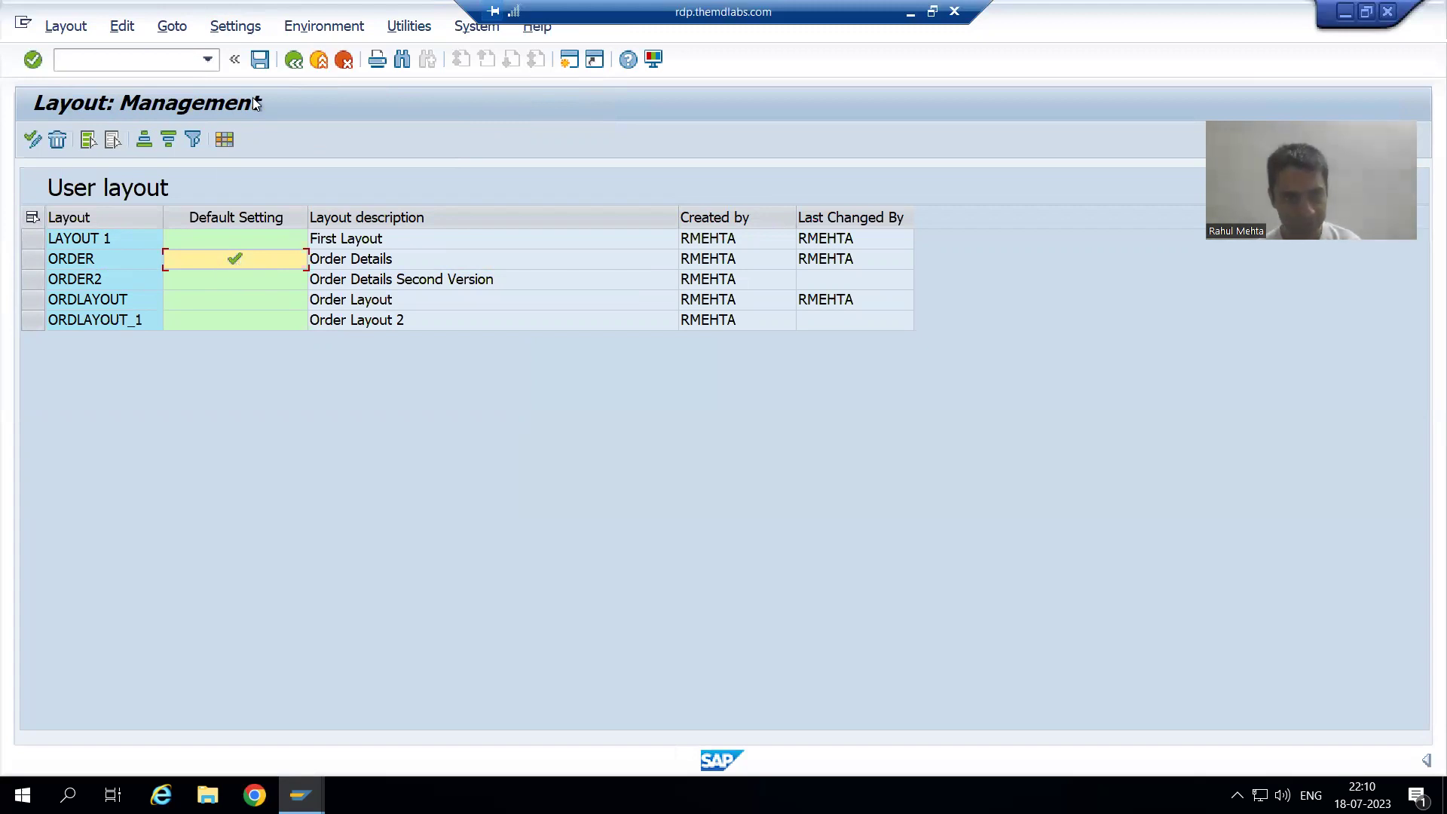
{"action": "left_click", "coordinate": [260, 60]}
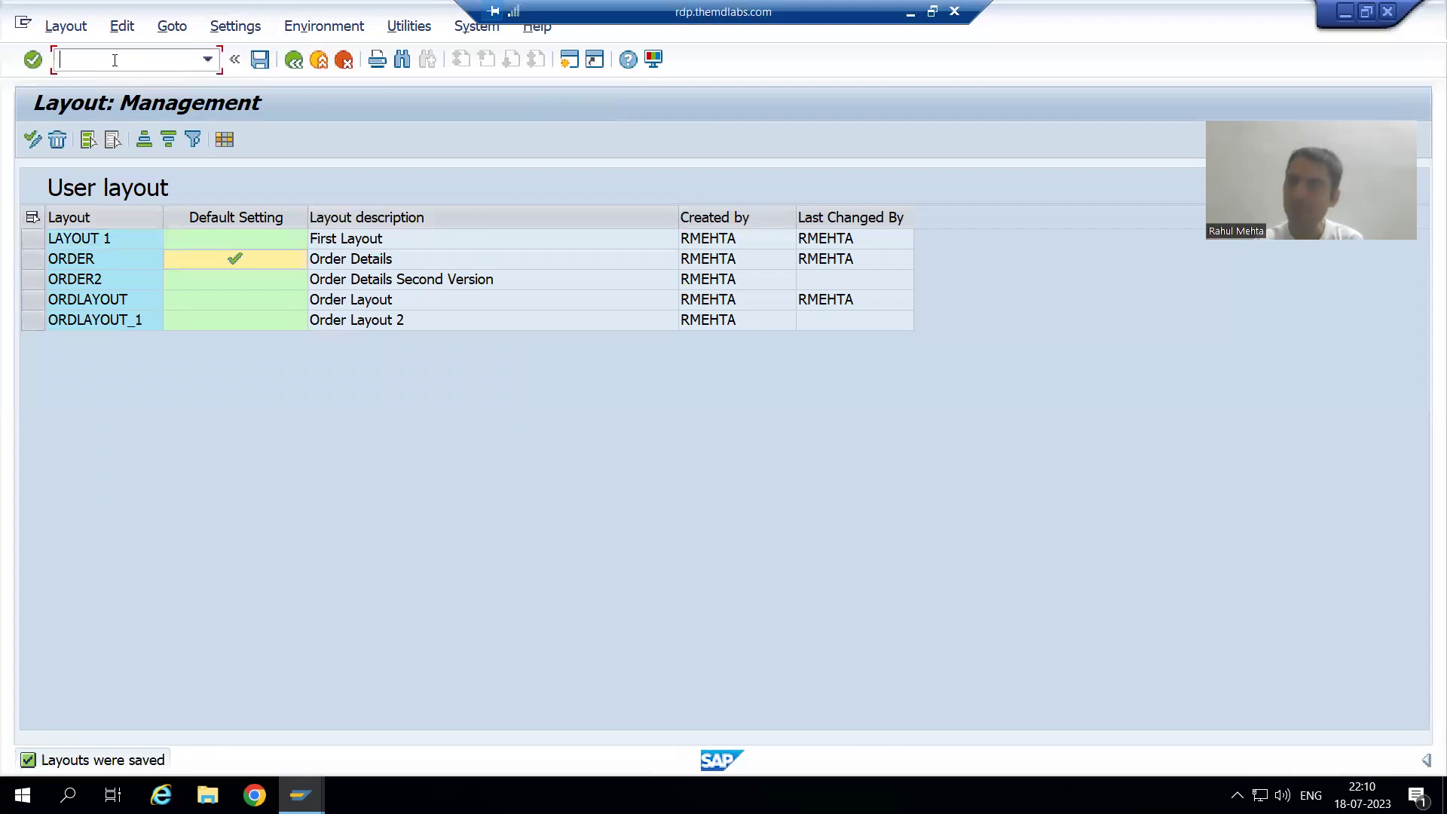
- Return to the Data Browser's initial screen and run the ZORDH_28 selection without criteria to check the default layout
{"action": "type", "text": "/nse38"}
{"action": "key", "text": "Return"}
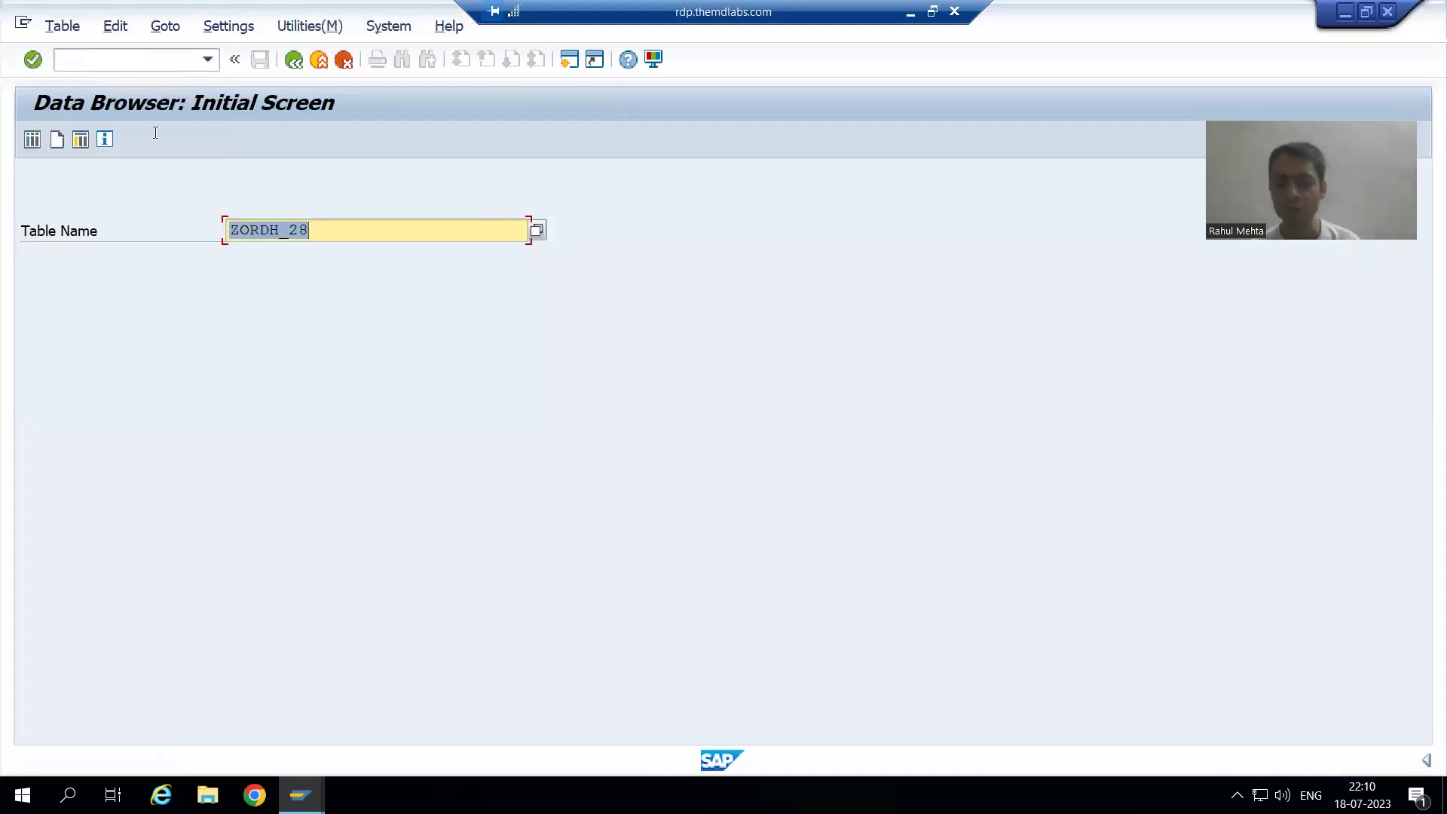
{"action": "key", "text": "Return"}
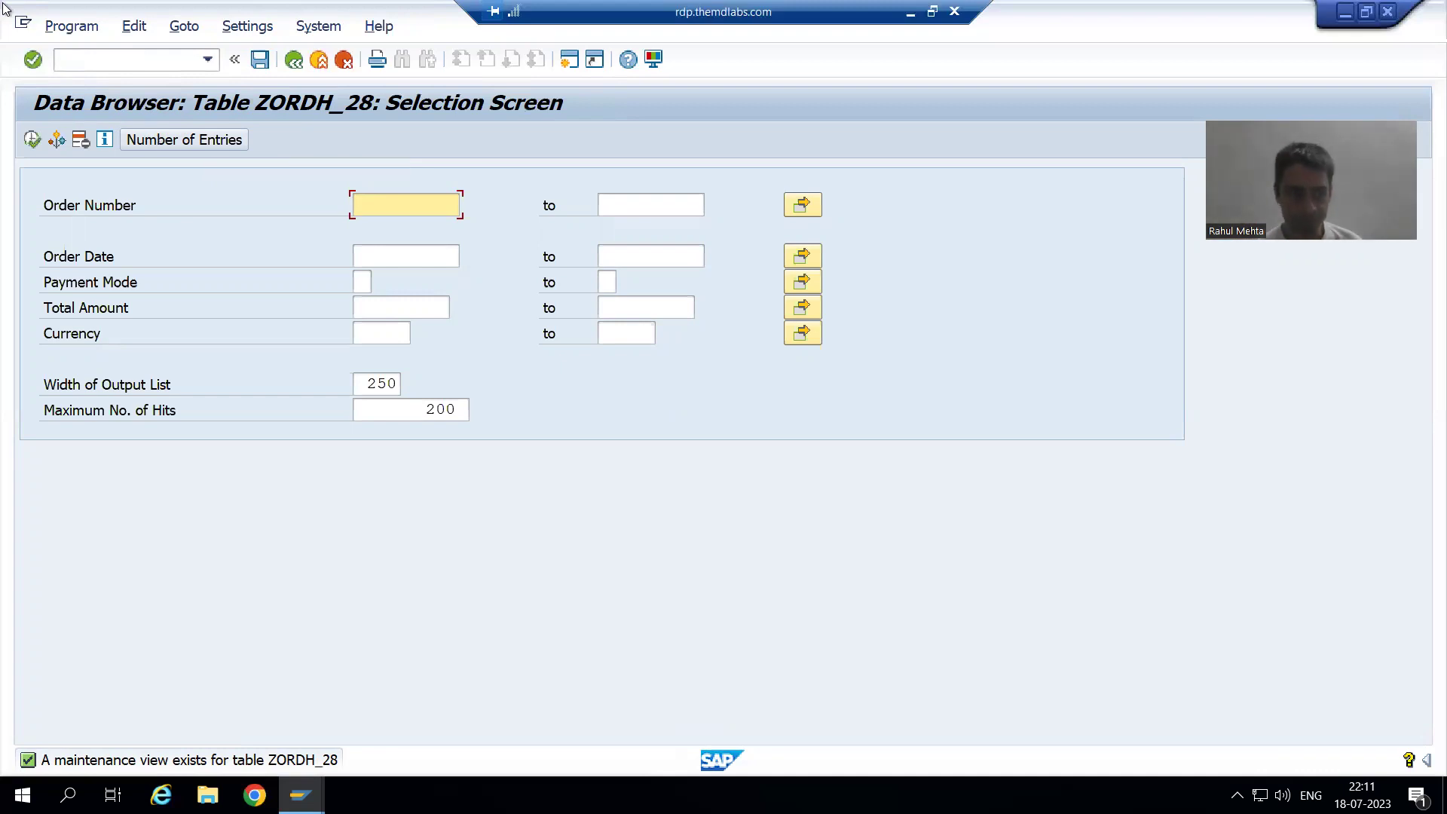
{"action": "left_click", "coordinate": [31, 140]}
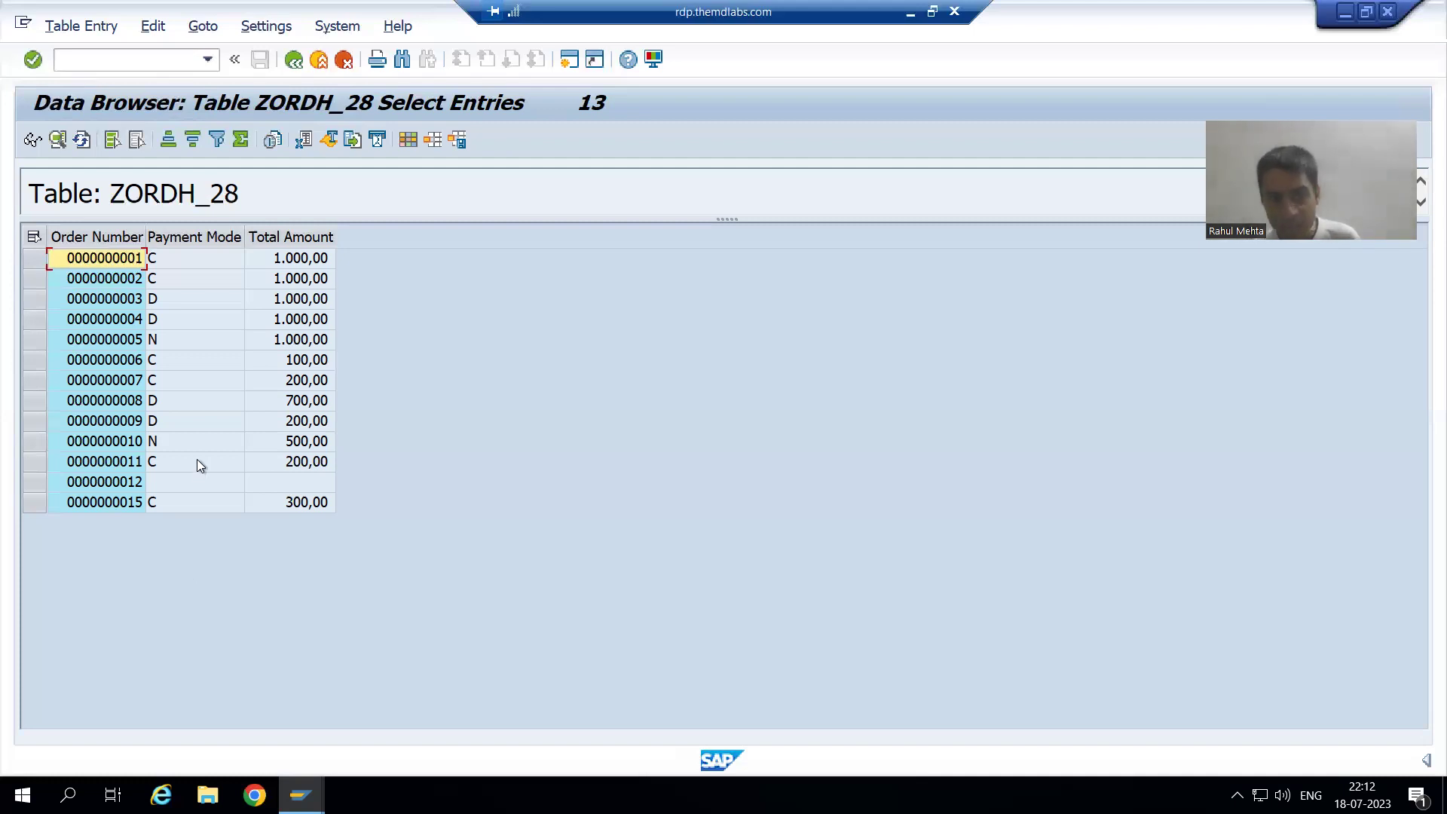
- Return to the ZORDH_28 selection screen to check its list format settings, and rerun the selection without criteria
{"action": "left_click", "coordinate": [293, 60]}
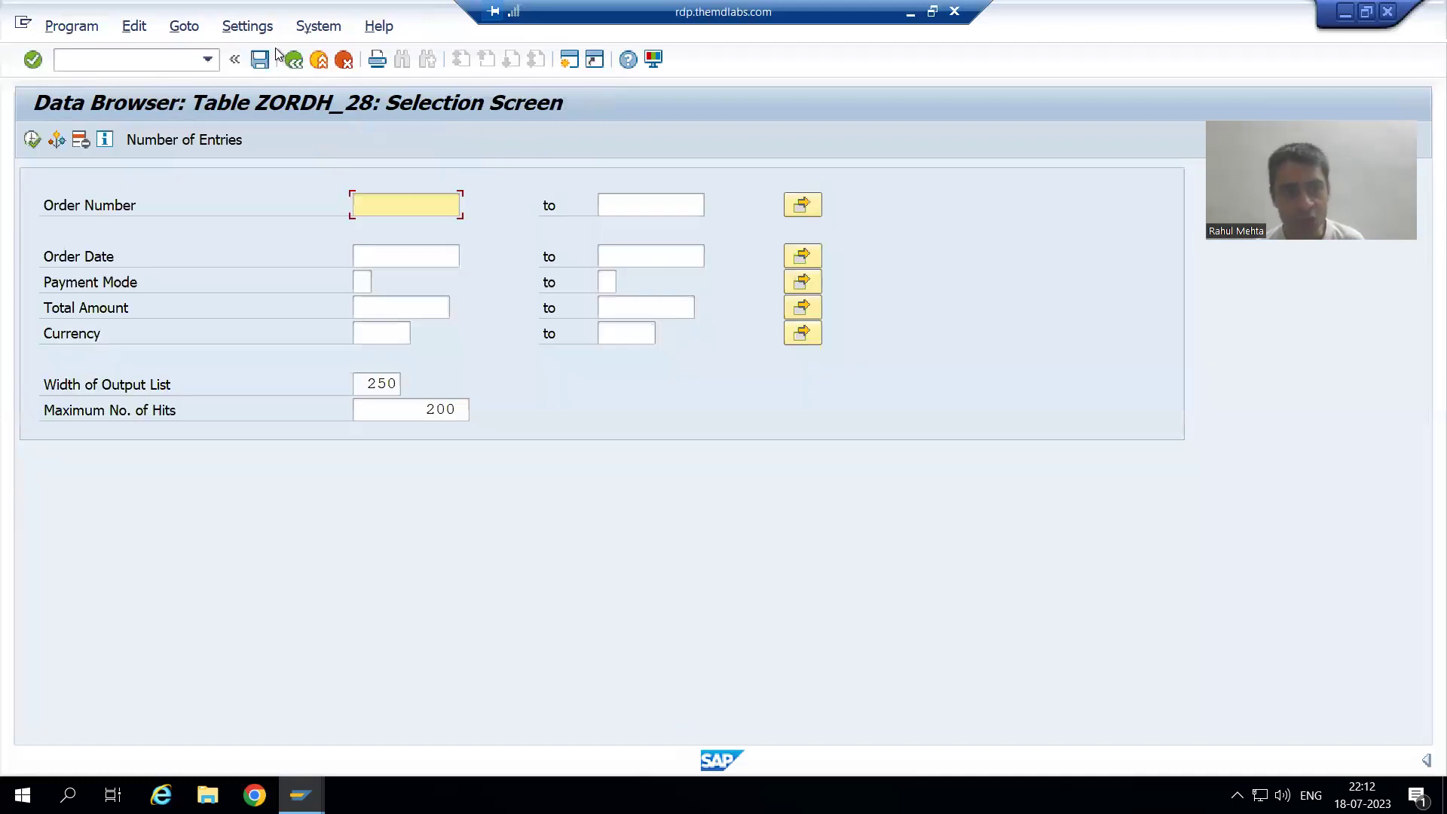
{"action": "left_click", "coordinate": [248, 26]}
{"action": "mouse_move", "coordinate": [301, 54]}
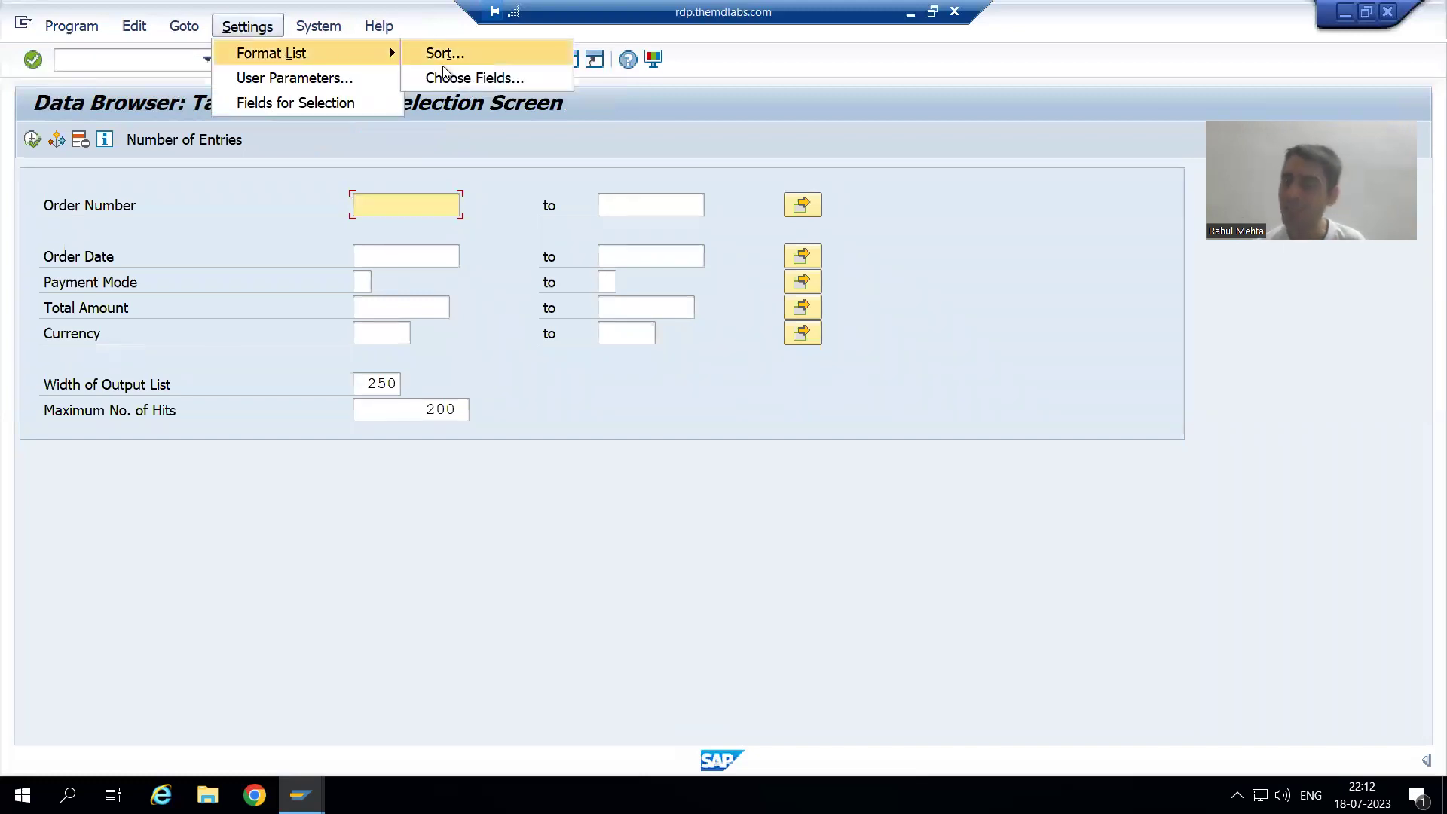
{"action": "left_click", "coordinate": [496, 562]}
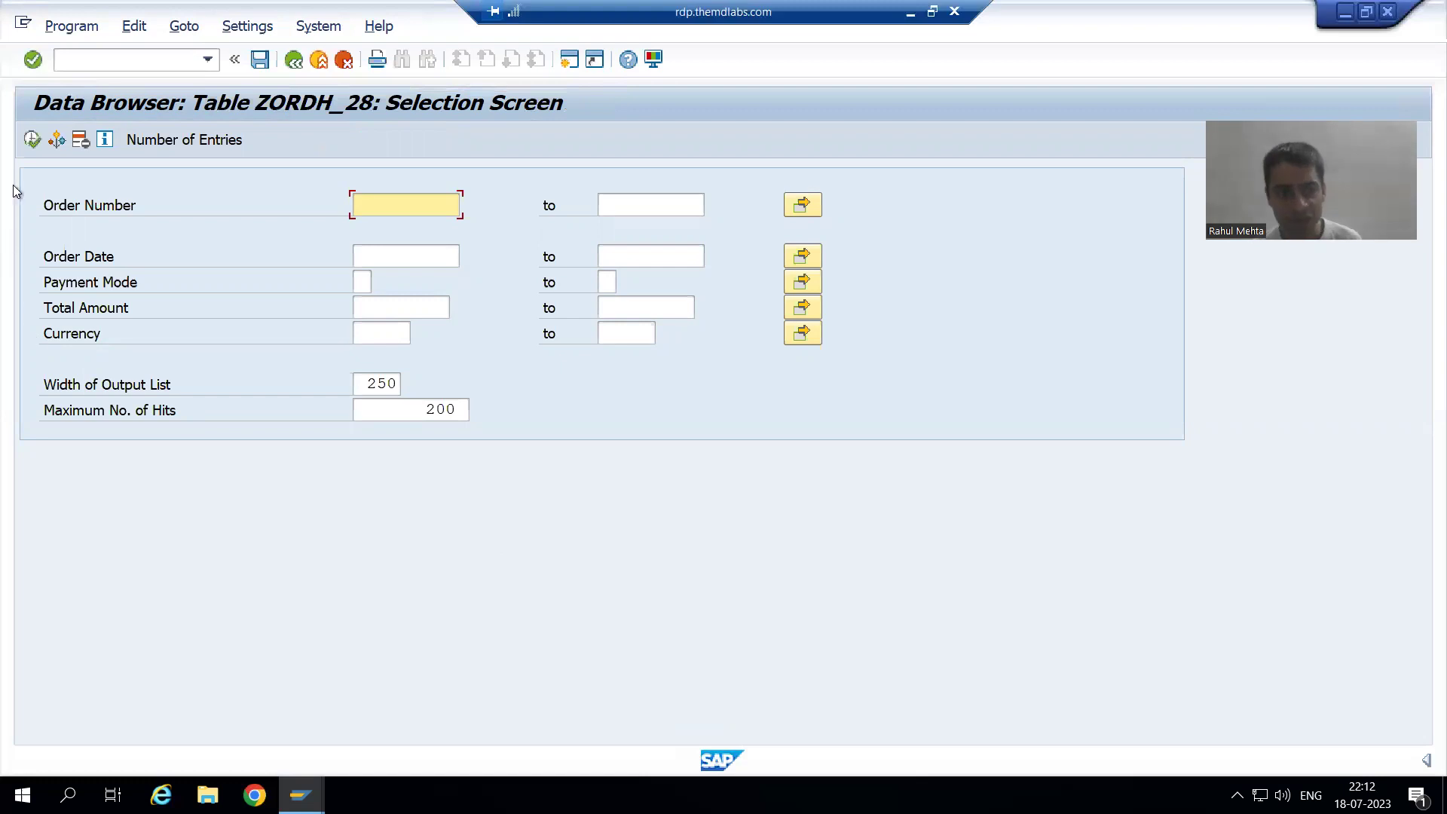
{"action": "left_click", "coordinate": [32, 140]}
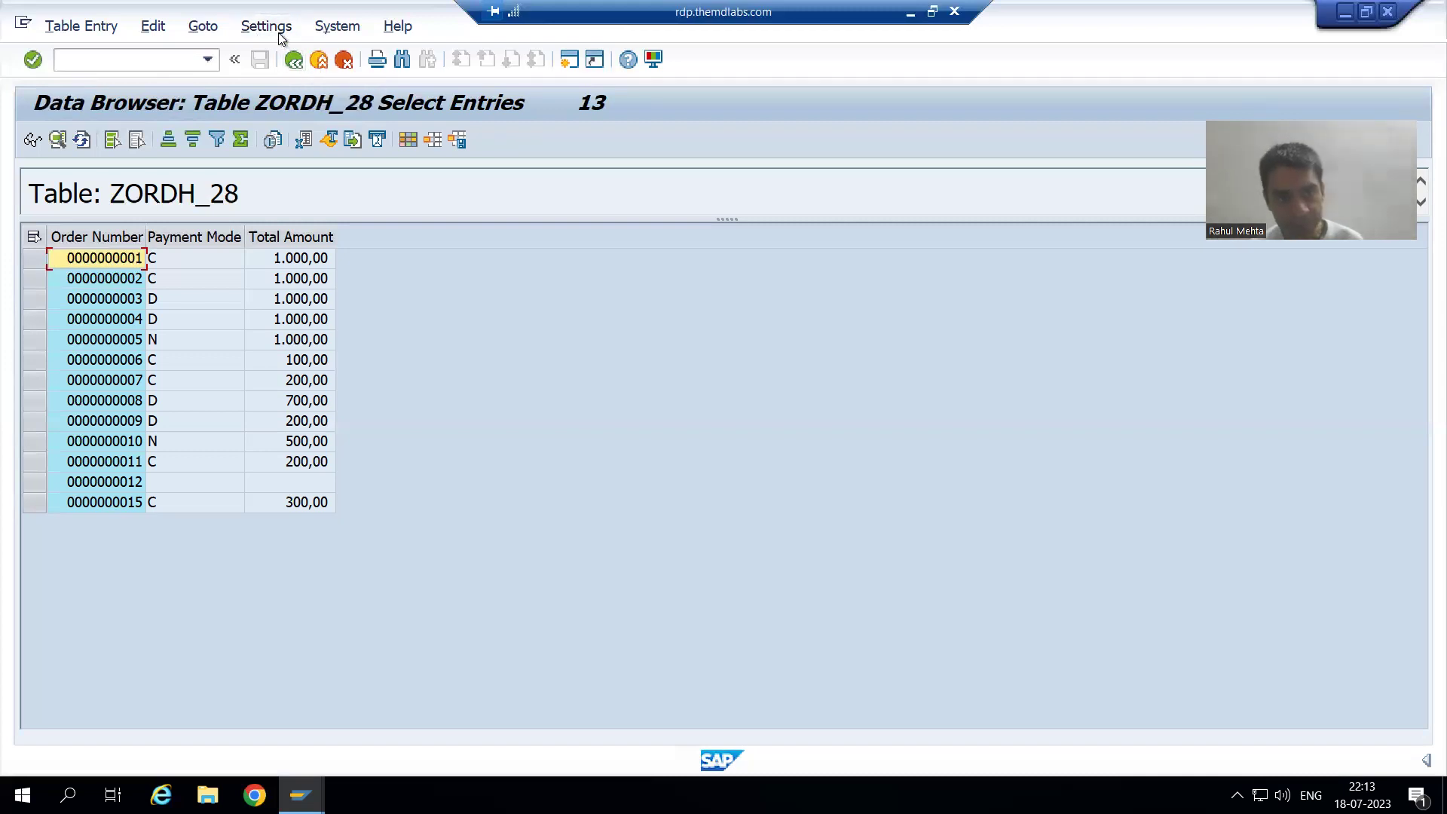
- Open the layout management for the ZORDH_28 entry list and select the user layout ORDER
{"action": "left_click", "coordinate": [273, 30]}
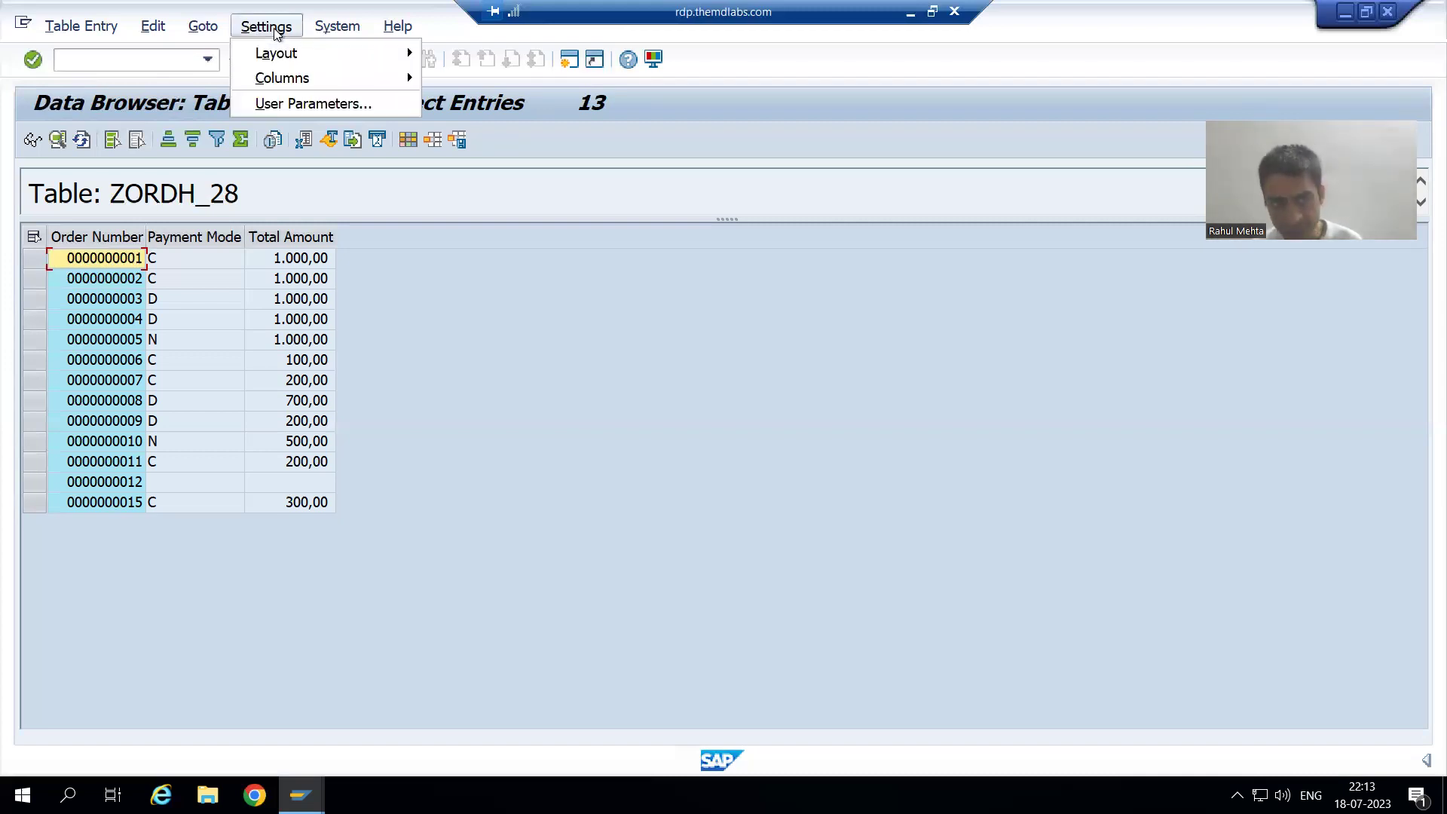
{"action": "mouse_move", "coordinate": [286, 58]}
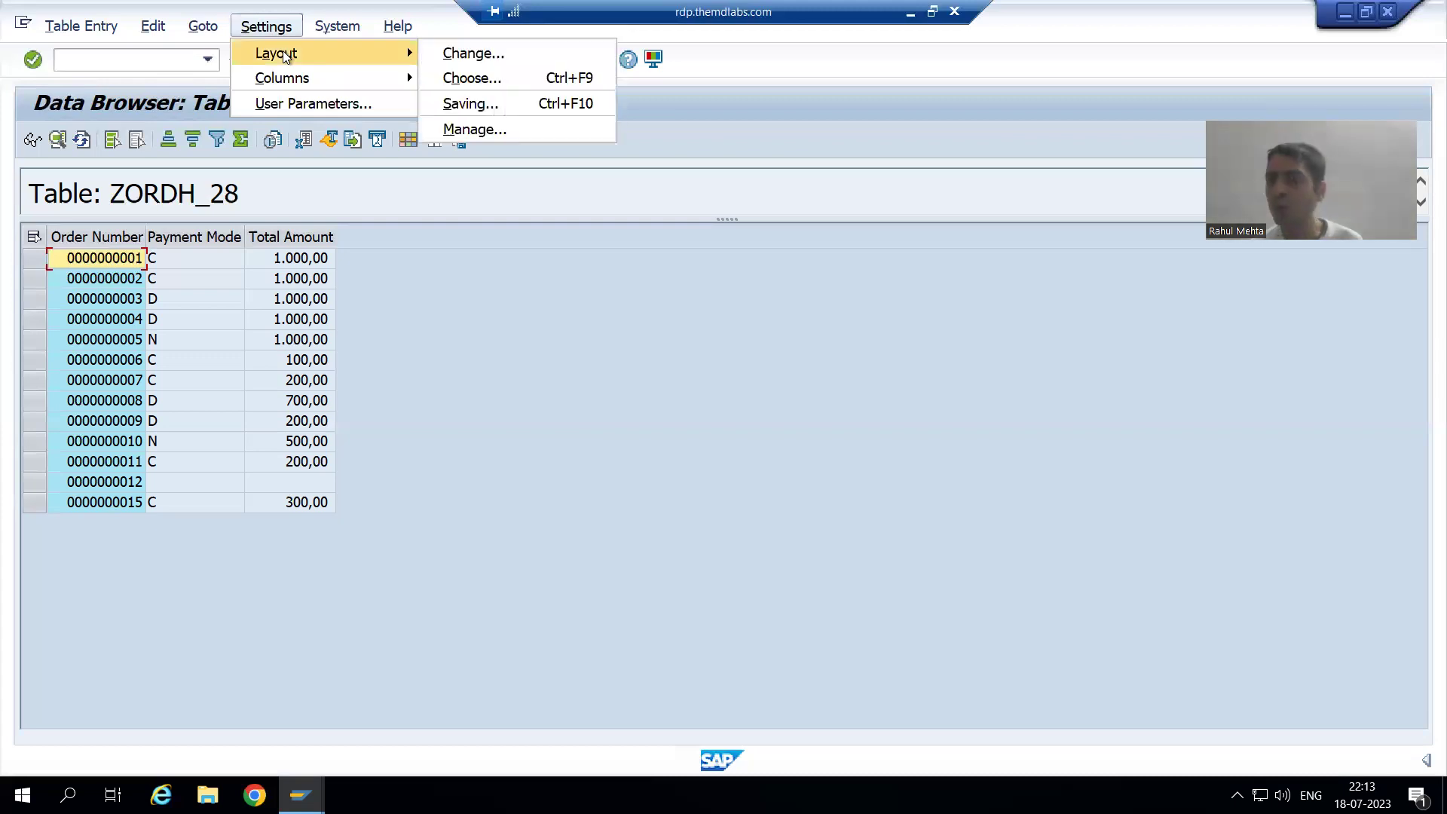
{"action": "left_click", "coordinate": [468, 130]}
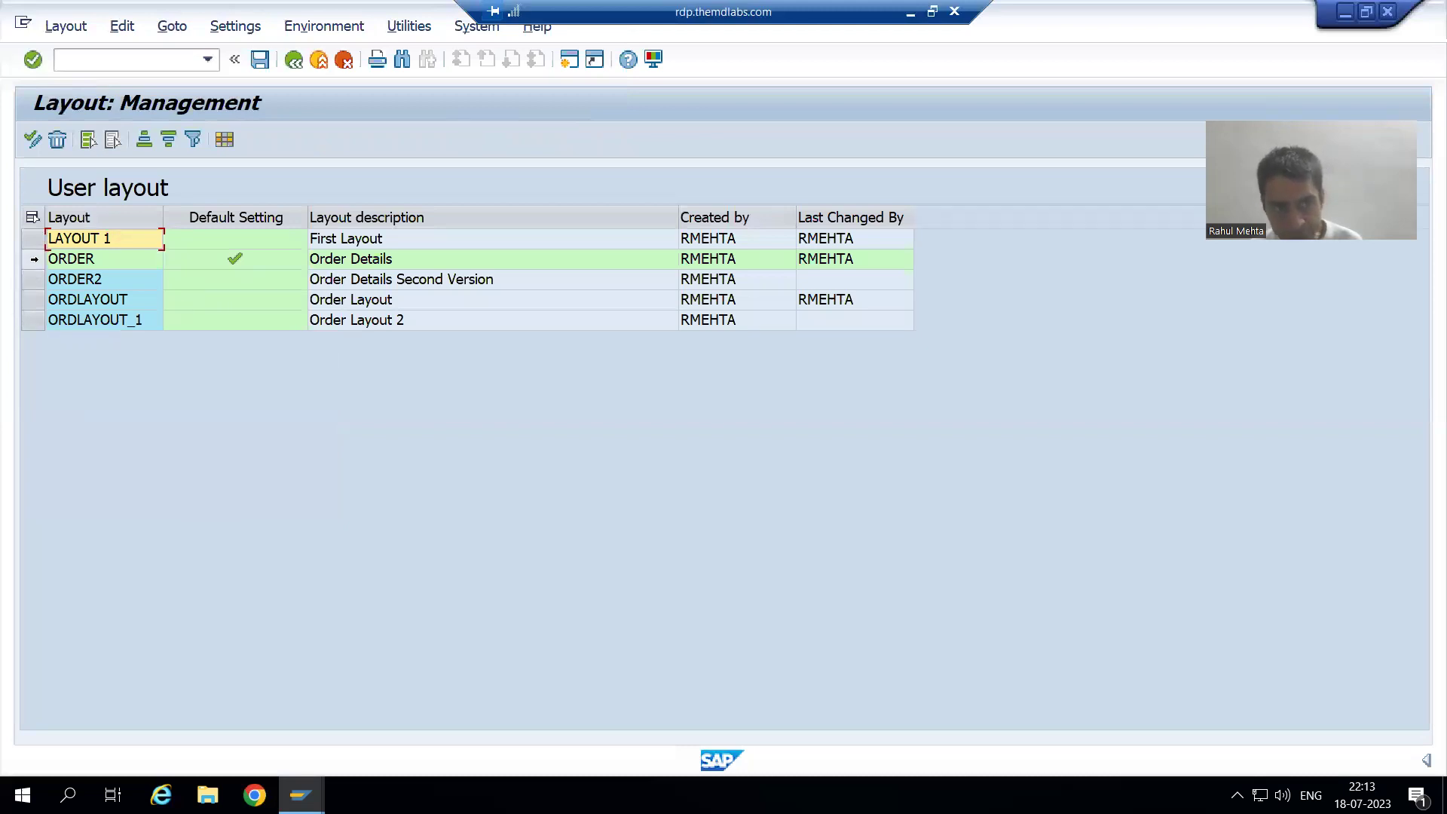
{"action": "left_click", "coordinate": [33, 259]}
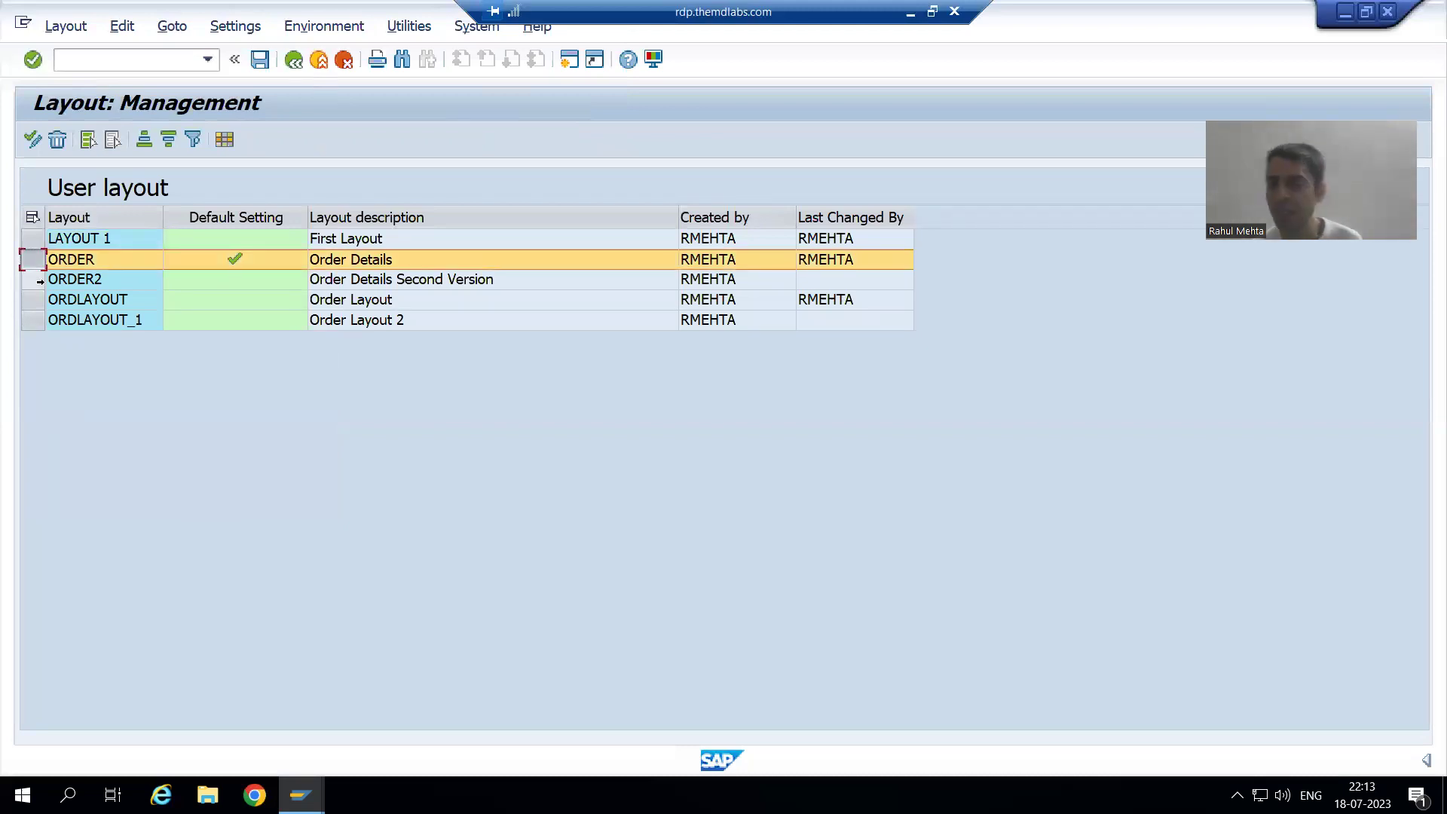